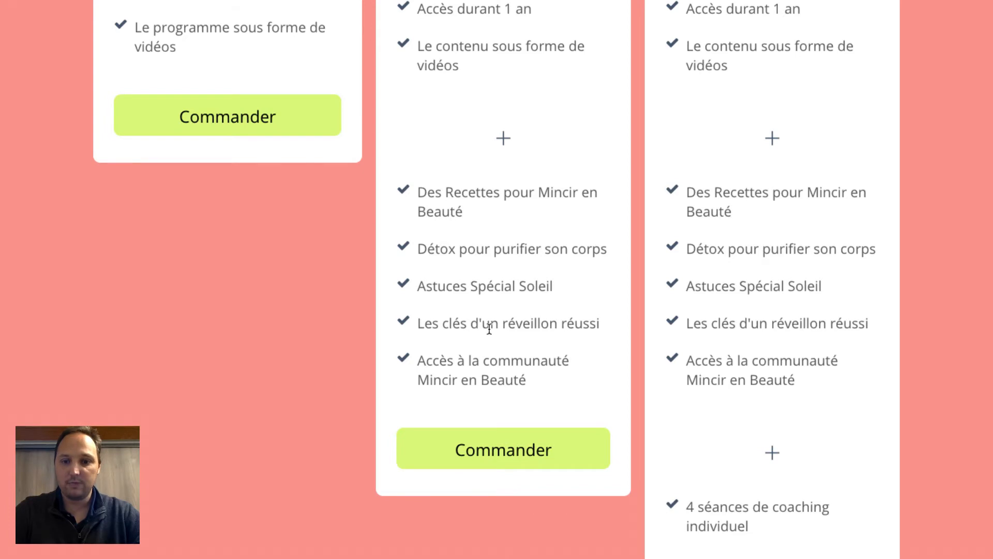
Review the offer cards and secure-payment section of the sales page, plus its opening video section.
{"action": "scroll", "coordinate": [488, 329], "scroll_direction": "up", "scroll_amount": 2}
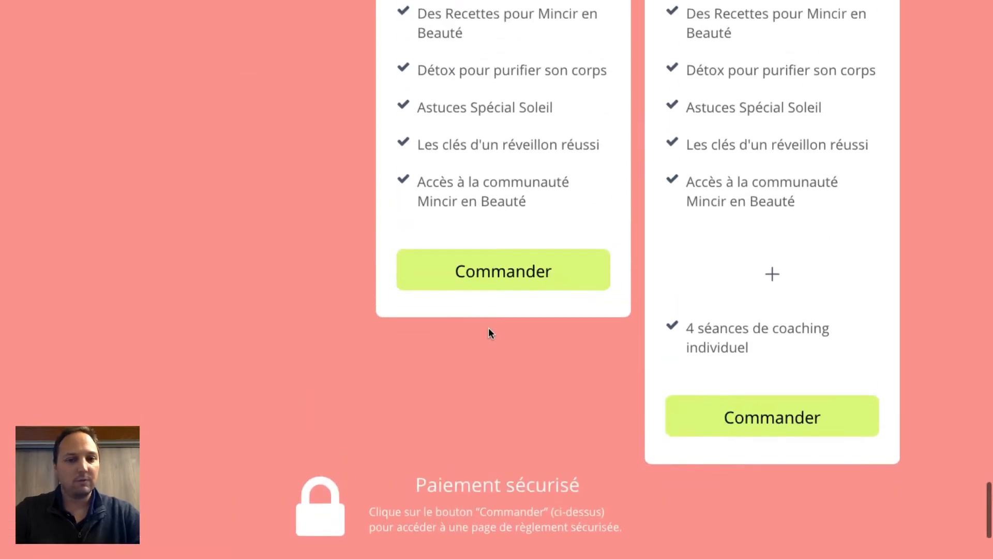
{"action": "scroll", "coordinate": [488, 332], "scroll_direction": "down", "scroll_amount": 2}
{"action": "scroll", "coordinate": [488, 332], "scroll_direction": "up", "scroll_amount": 4}
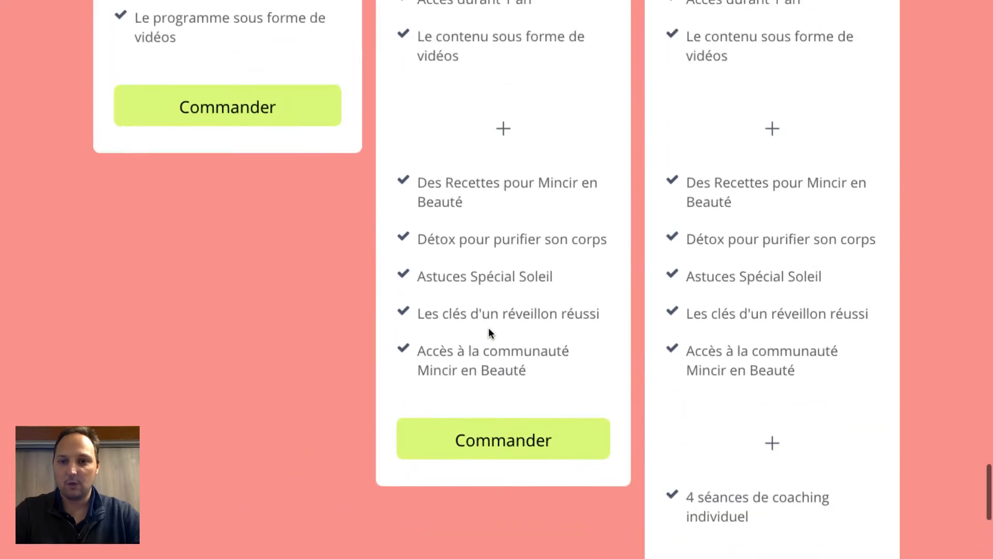
{"action": "scroll", "coordinate": [733, 386], "scroll_direction": "down", "scroll_amount": 3}
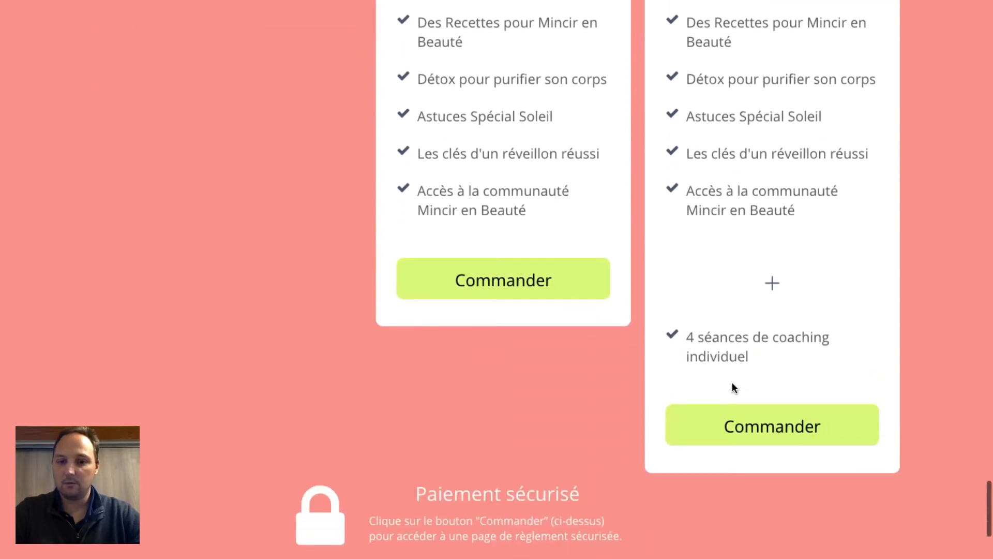
{"action": "scroll", "coordinate": [734, 387], "scroll_direction": "down", "scroll_amount": 2}
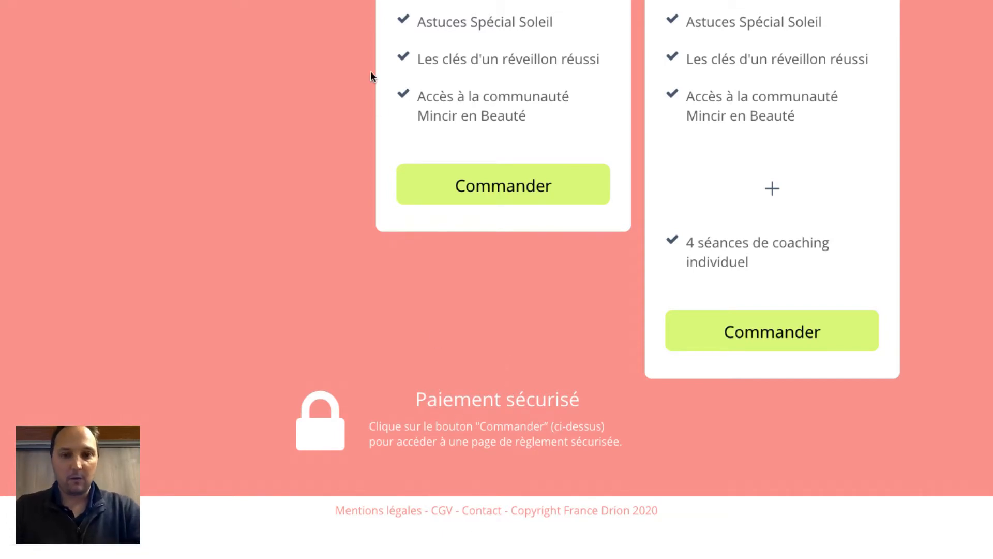
{"action": "scroll", "coordinate": [370, 70], "scroll_direction": "up", "scroll_amount": 20}
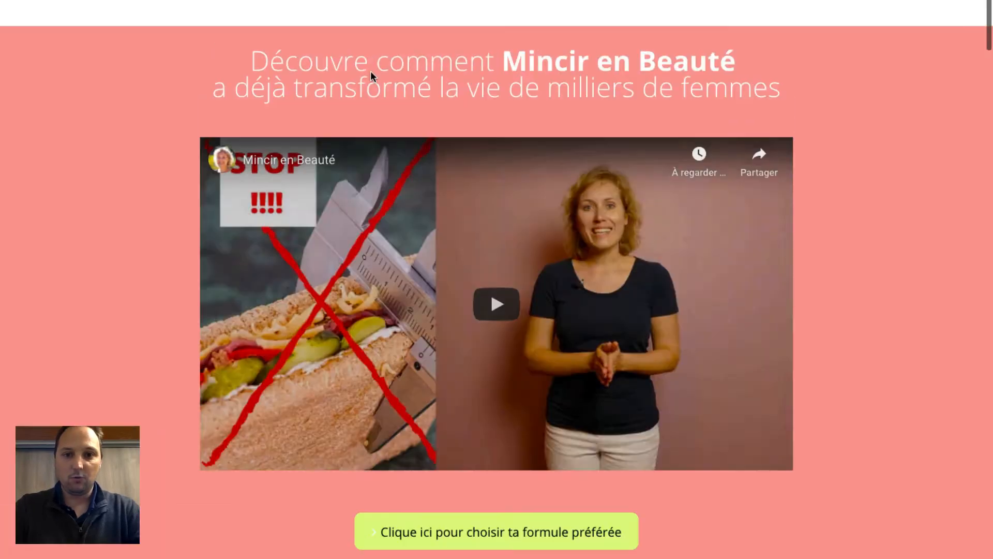
{"action": "scroll", "coordinate": [371, 72], "scroll_direction": "down", "scroll_amount": 1}
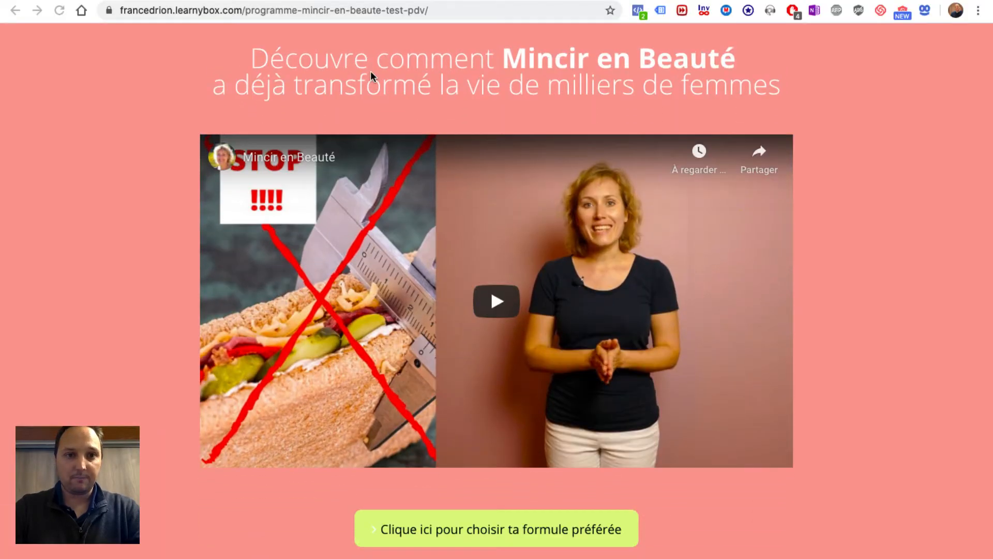
Switch to the page editor and, in the Avant/Après section, narrow the image column and widen the text column to the content's full width.
{"action": "key", "text": "super+Tab"}
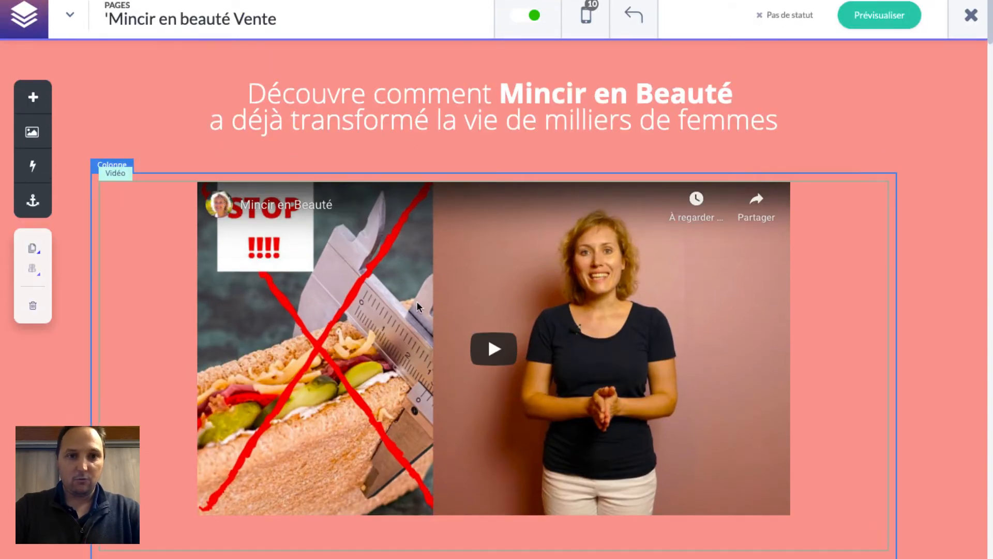
{"action": "scroll", "coordinate": [455, 299], "scroll_direction": "down", "scroll_amount": 6}
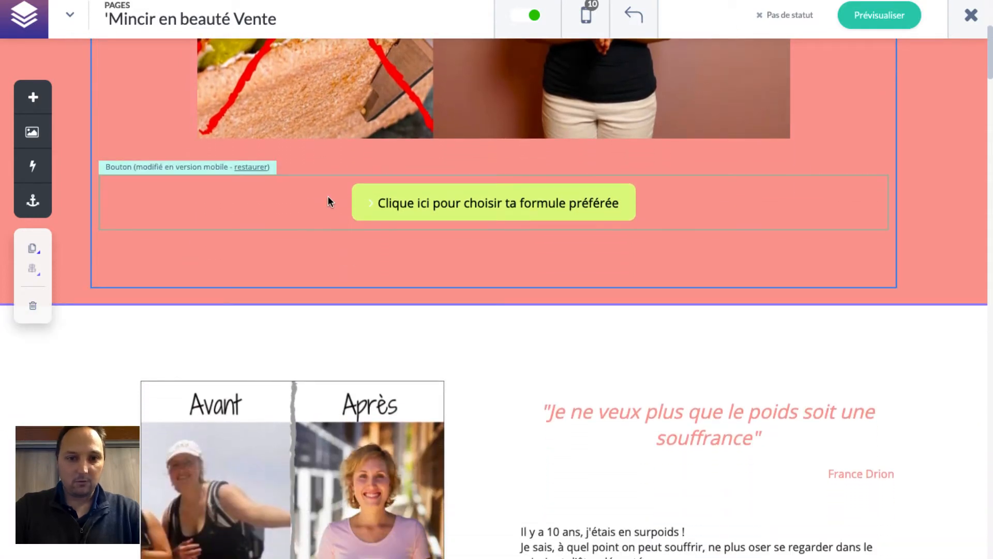
{"action": "left_click", "coordinate": [328, 199]}
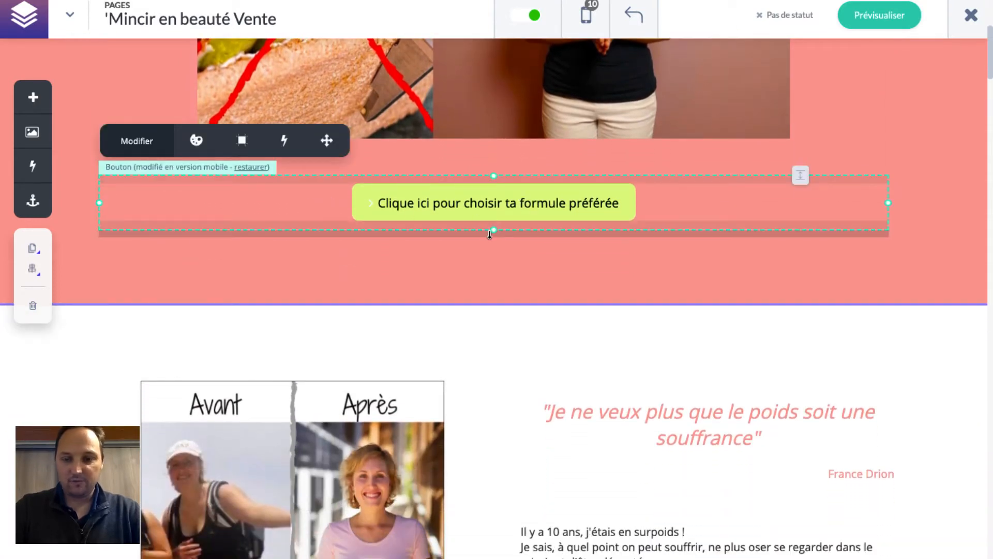
{"action": "scroll", "coordinate": [490, 235], "scroll_direction": "down", "scroll_amount": 2}
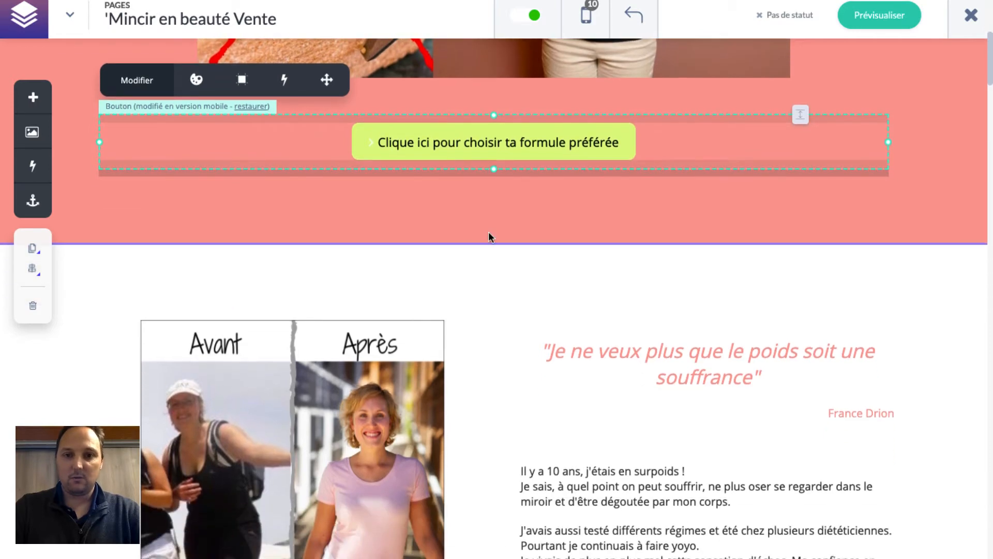
{"action": "scroll", "coordinate": [488, 376], "scroll_direction": "down", "scroll_amount": 6}
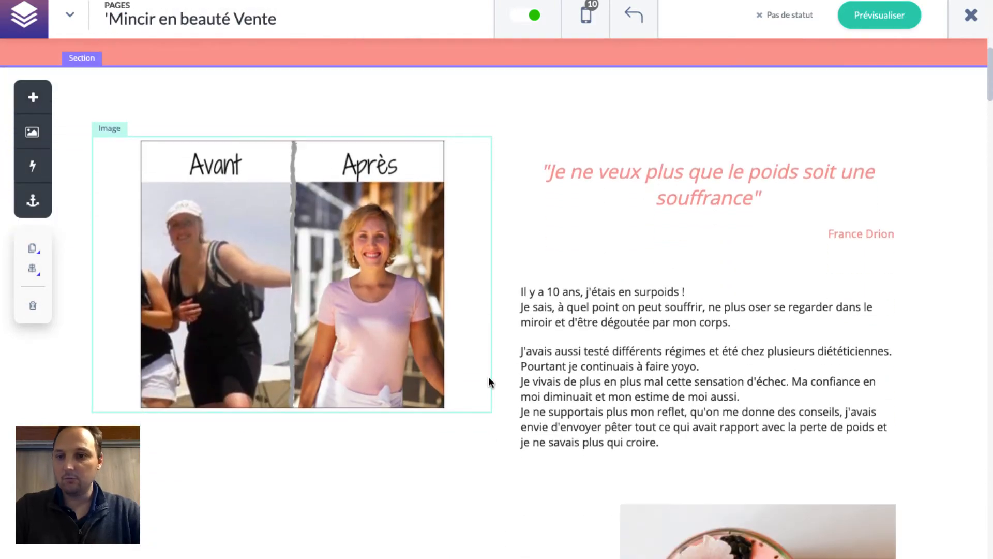
{"action": "left_click", "coordinate": [921, 270]}
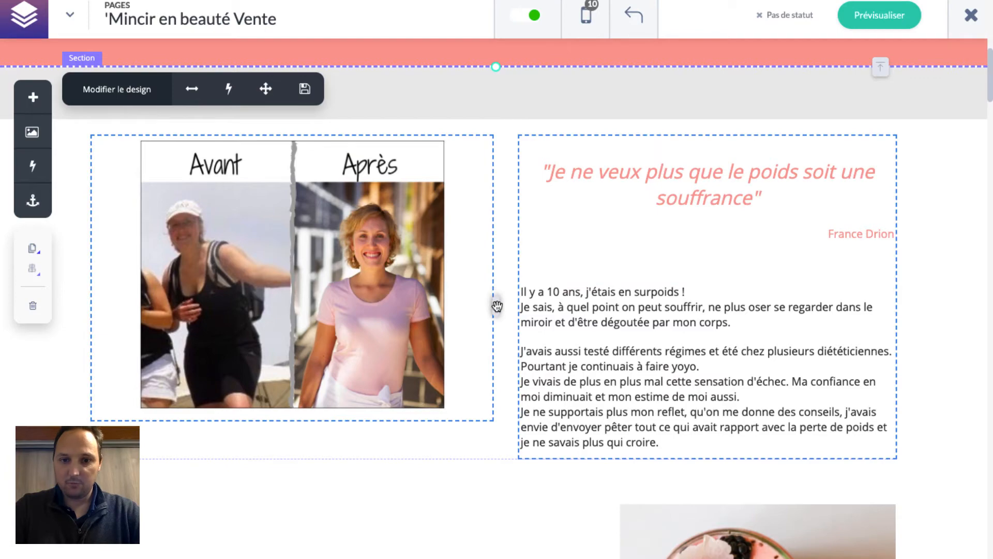
{"action": "left_click_drag", "start_coordinate": [386, 307], "coordinate": [366, 293]}
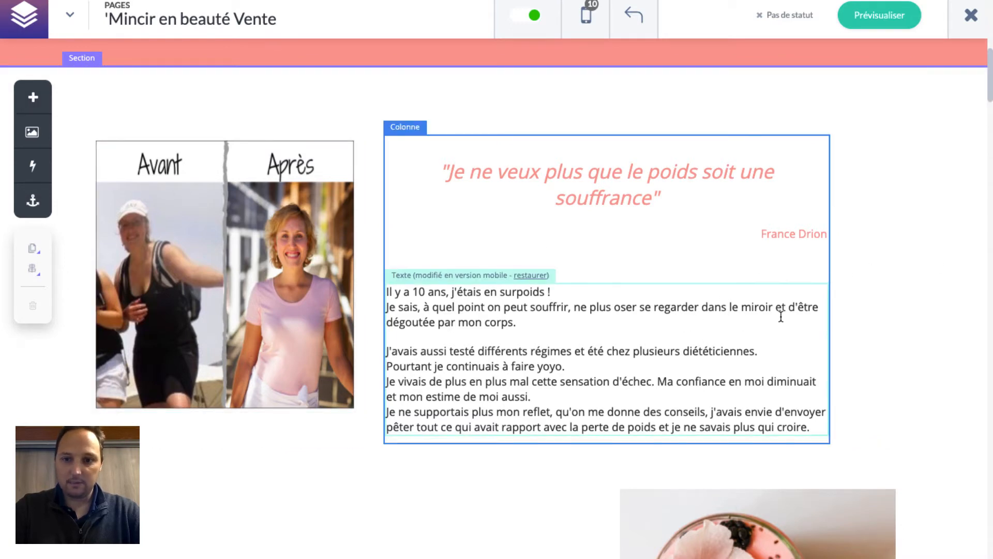
{"action": "left_click", "coordinate": [856, 295]}
{"action": "left_click_drag", "start_coordinate": [832, 290], "coordinate": [906, 288]}
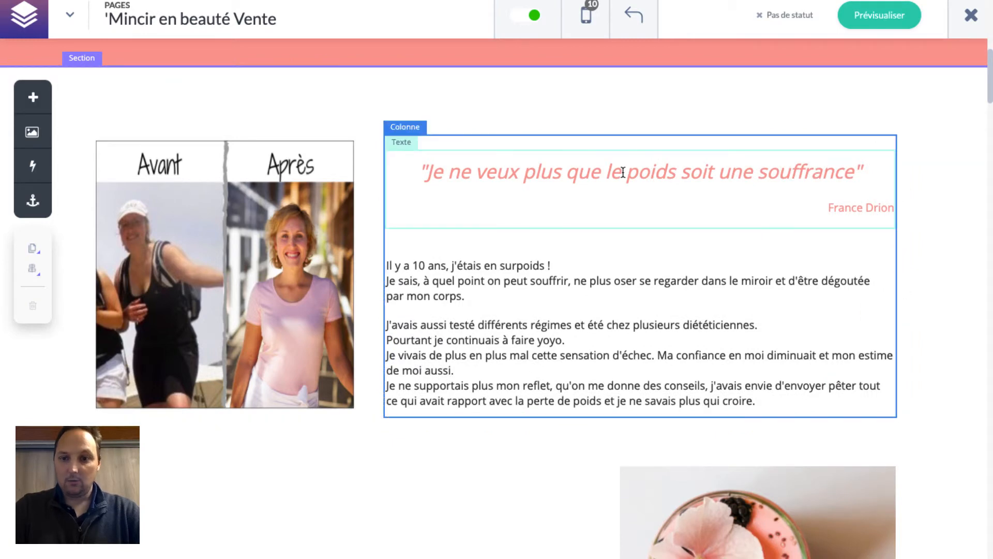
{"action": "left_click", "coordinate": [458, 170]}
{"action": "left_click", "coordinate": [458, 171]}
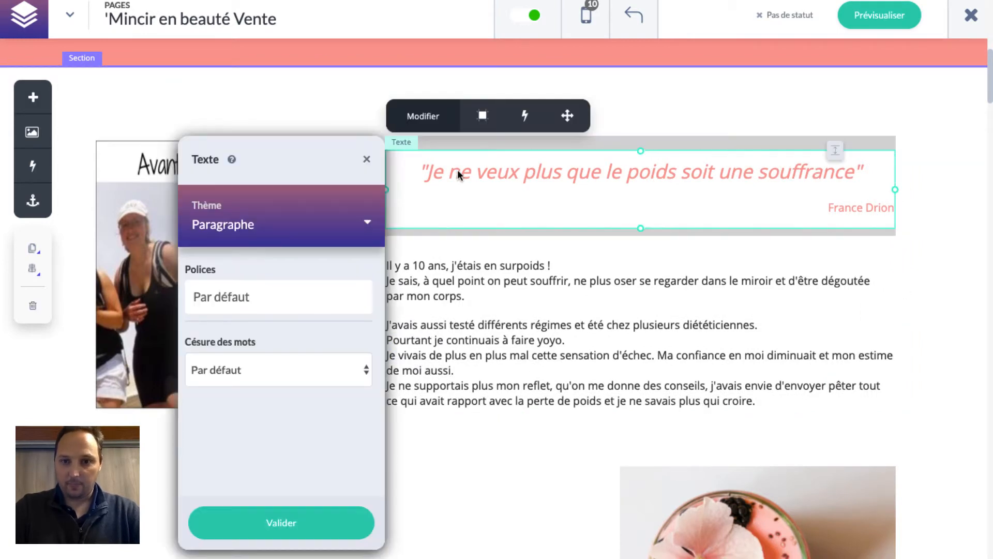
{"action": "left_click", "coordinate": [366, 159]}
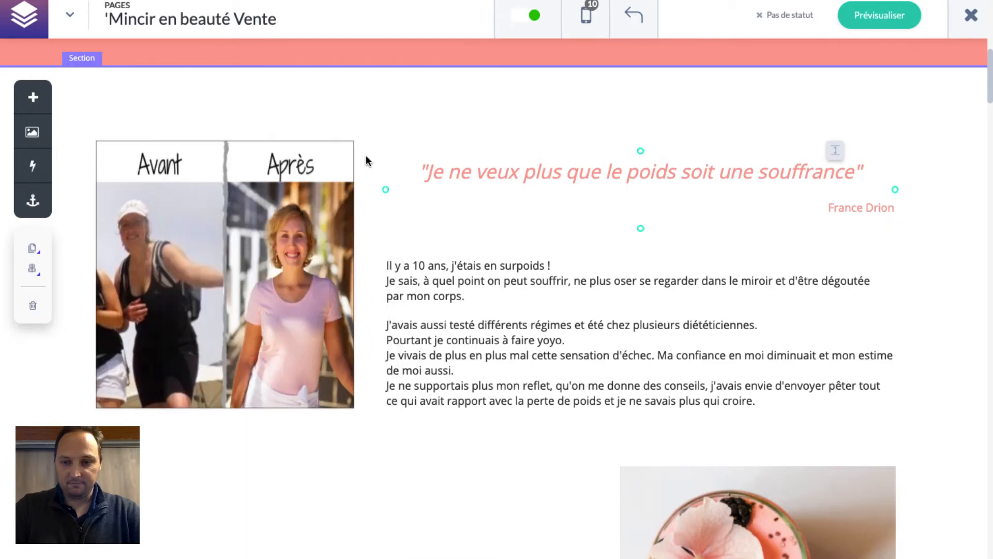
{"action": "scroll", "coordinate": [610, 321], "scroll_direction": "down", "scroll_amount": 6}
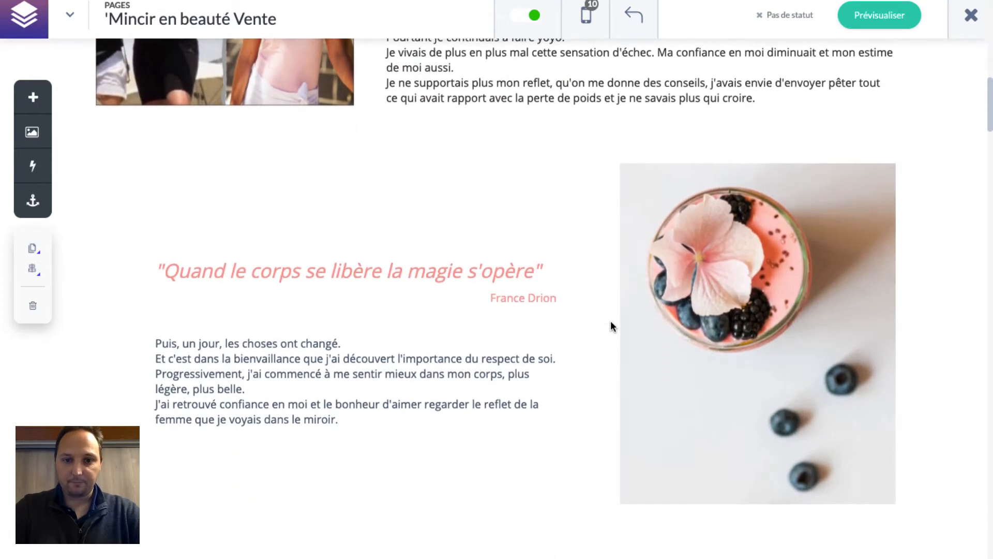
{"action": "scroll", "coordinate": [610, 320], "scroll_direction": "up", "scroll_amount": 5}
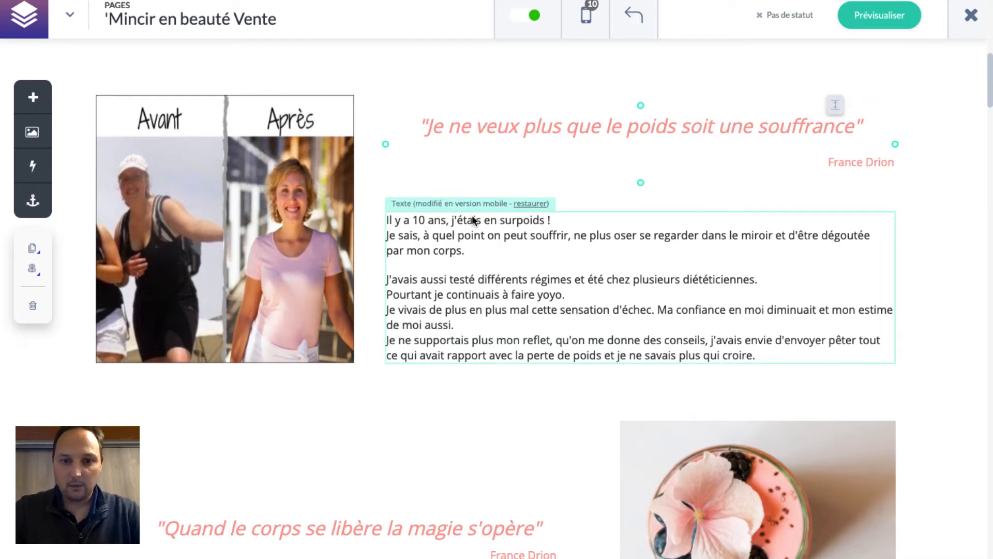
{"action": "left_click", "coordinate": [479, 234]}
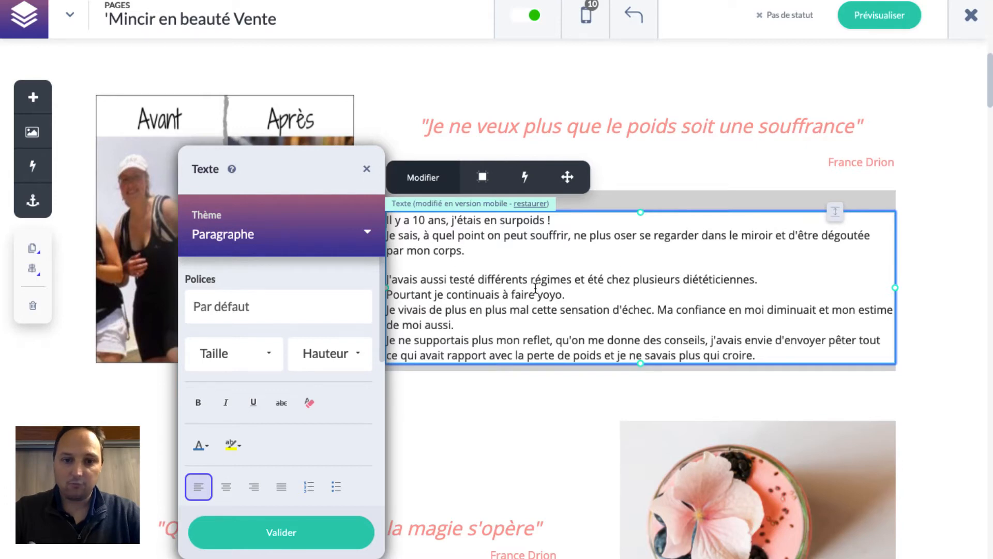
{"action": "triple_click", "coordinate": [495, 309]}
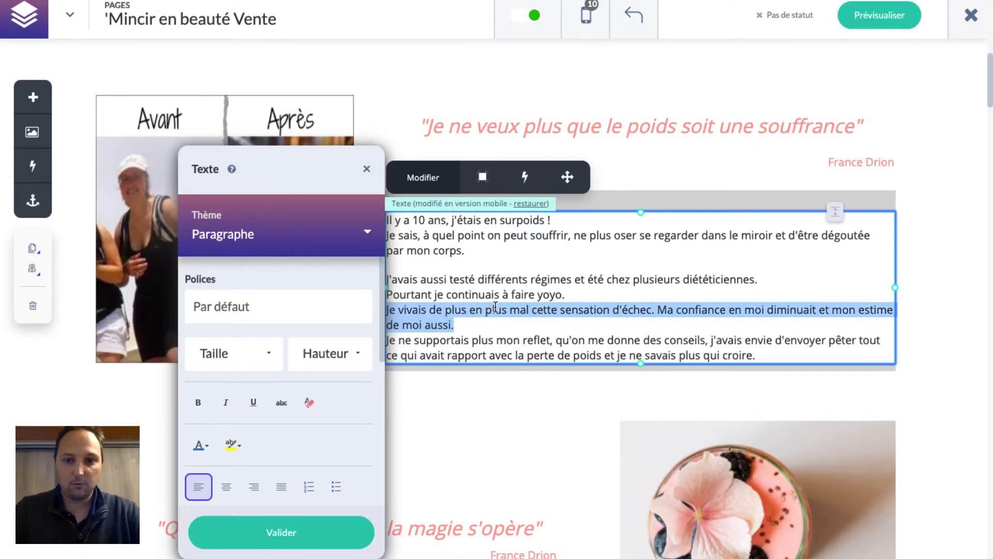
{"action": "left_click", "coordinate": [367, 169]}
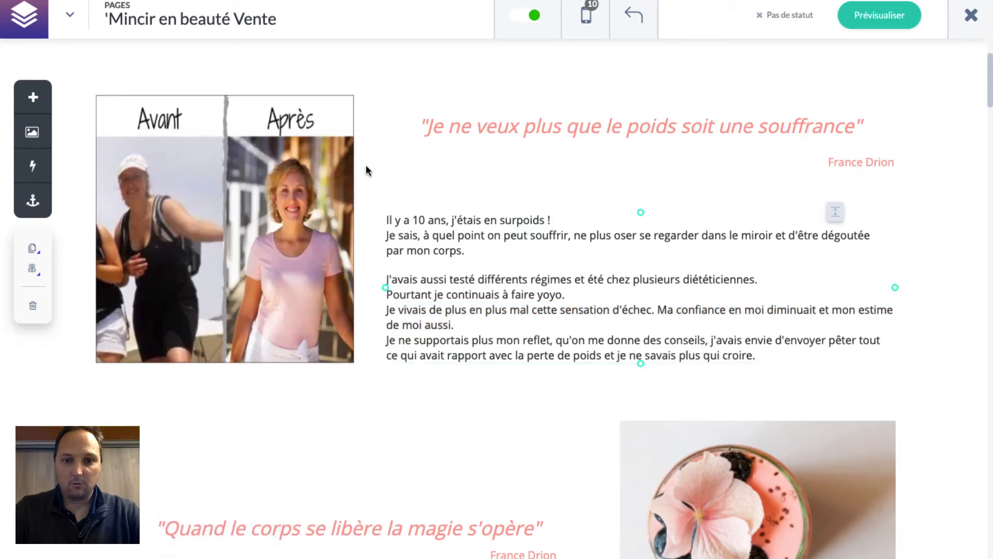
Examine the key phrases of the "Il y a 10 ans, j'étais en surpoids !" paragraph in its text editor.
{"action": "double_click", "coordinate": [525, 299]}
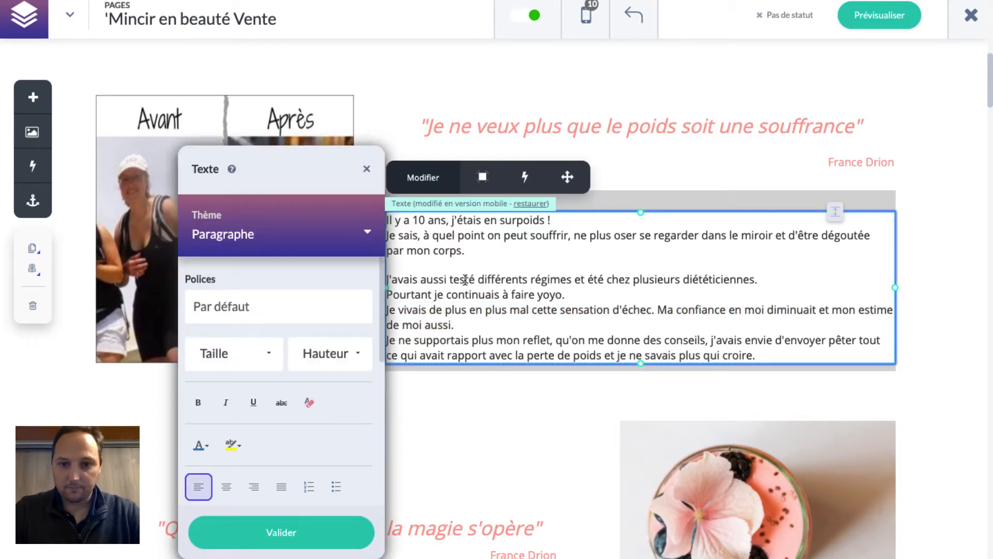
{"action": "triple_click", "coordinate": [425, 219]}
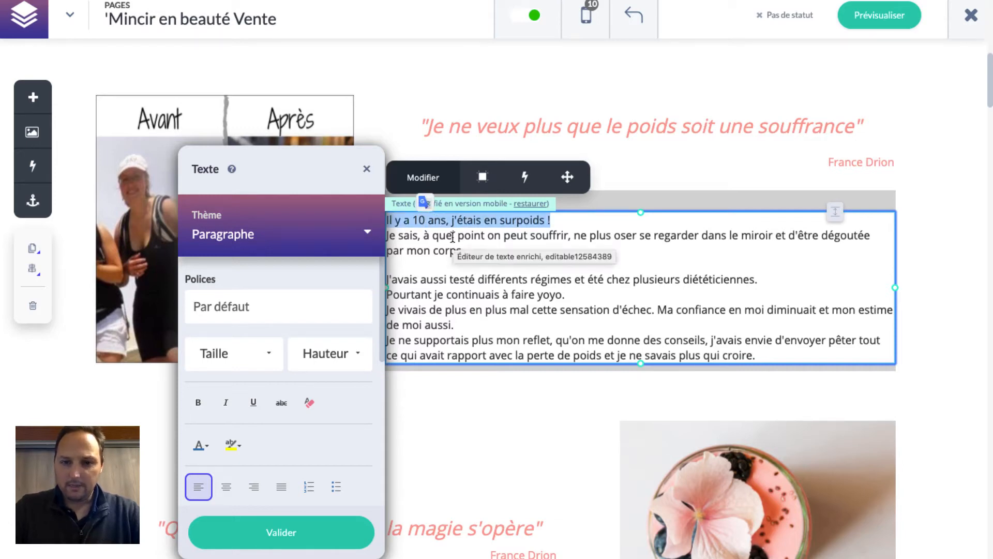
{"action": "left_click_drag", "start_coordinate": [467, 251], "coordinate": [420, 248]}
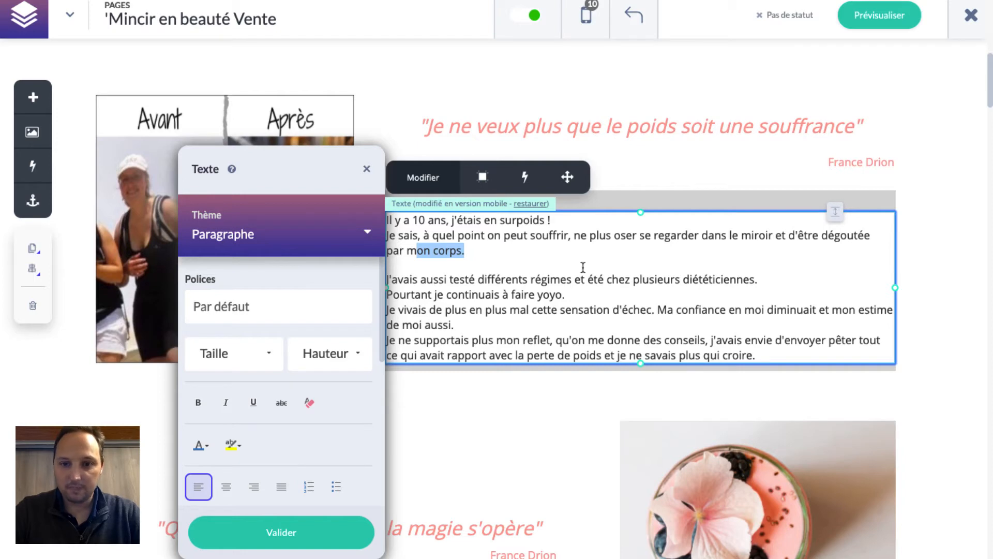
{"action": "left_click_drag", "start_coordinate": [455, 277], "coordinate": [541, 278]}
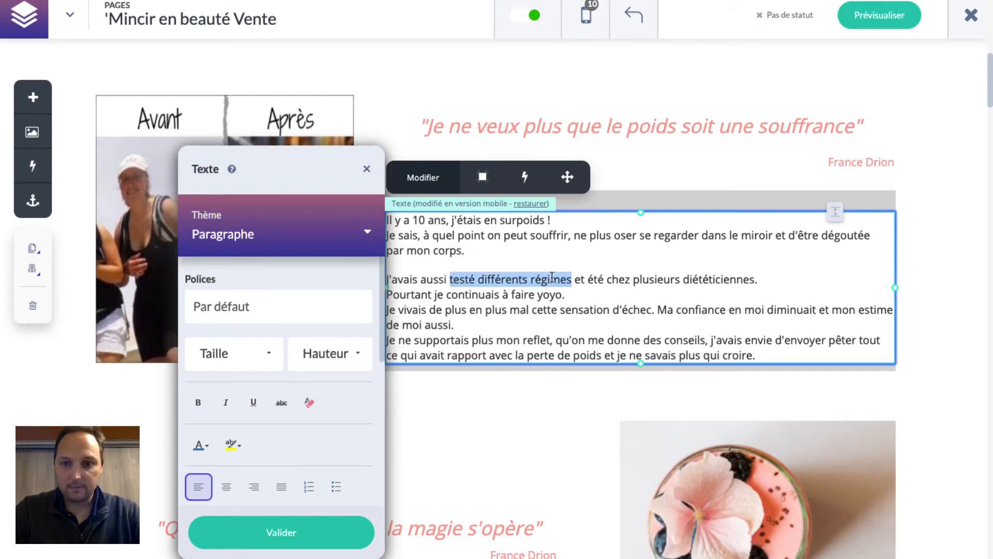
{"action": "left_click_drag", "start_coordinate": [480, 297], "coordinate": [544, 296]}
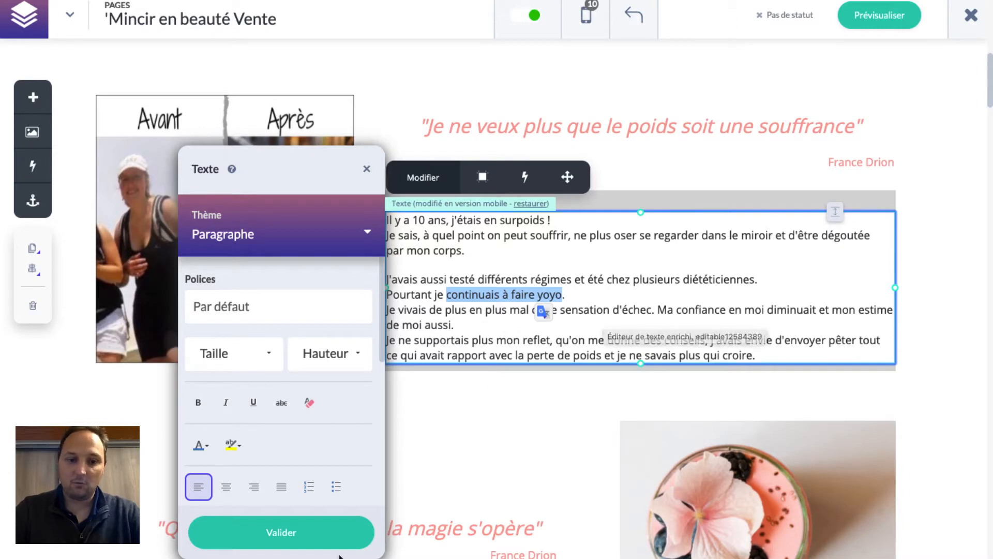
{"action": "left_click", "coordinate": [342, 538]}
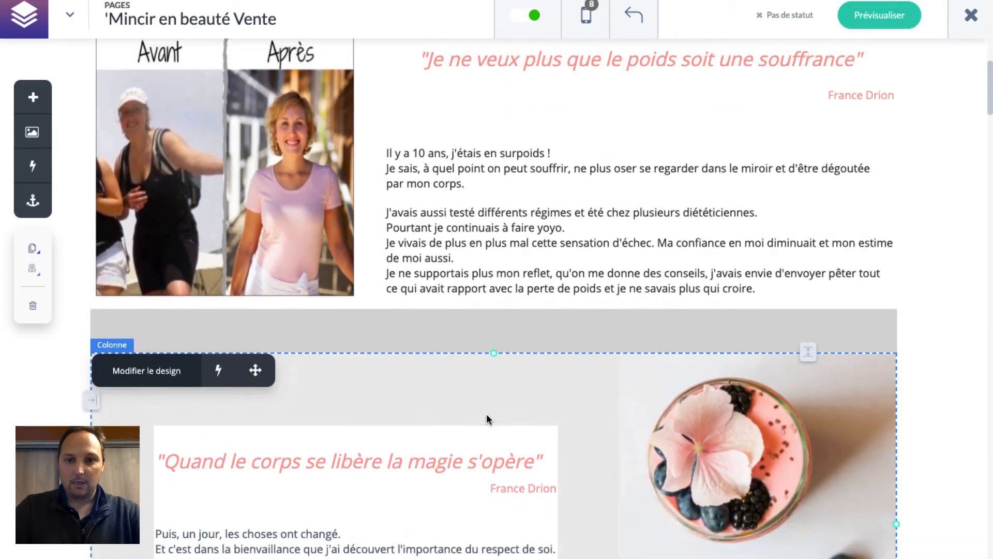
Move the "La solution est à la portée de toutes" quote directly below the "Puis, un jour, les choses ont changé" paragraph.
{"action": "scroll", "coordinate": [486, 419], "scroll_direction": "down", "scroll_amount": 6}
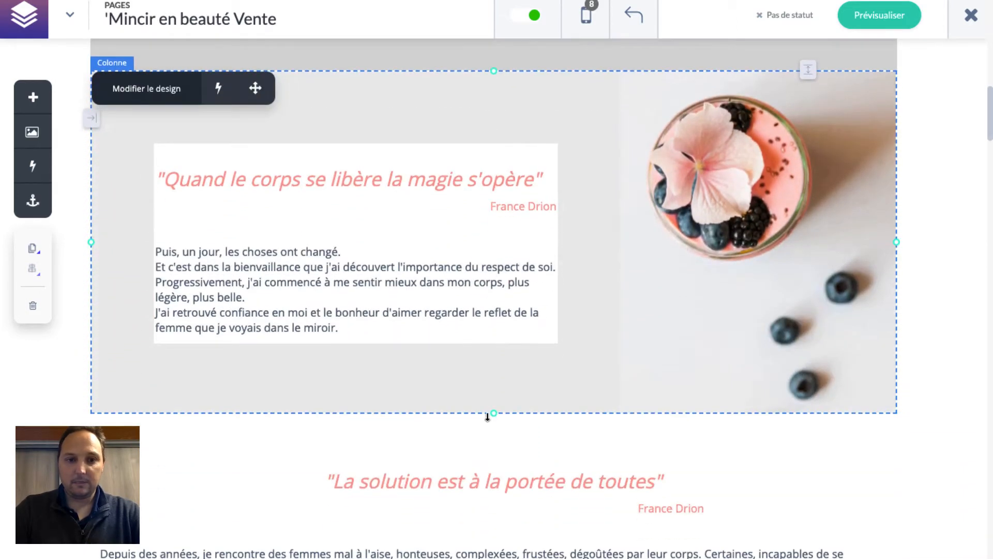
{"action": "scroll", "coordinate": [486, 414], "scroll_direction": "down", "scroll_amount": 3}
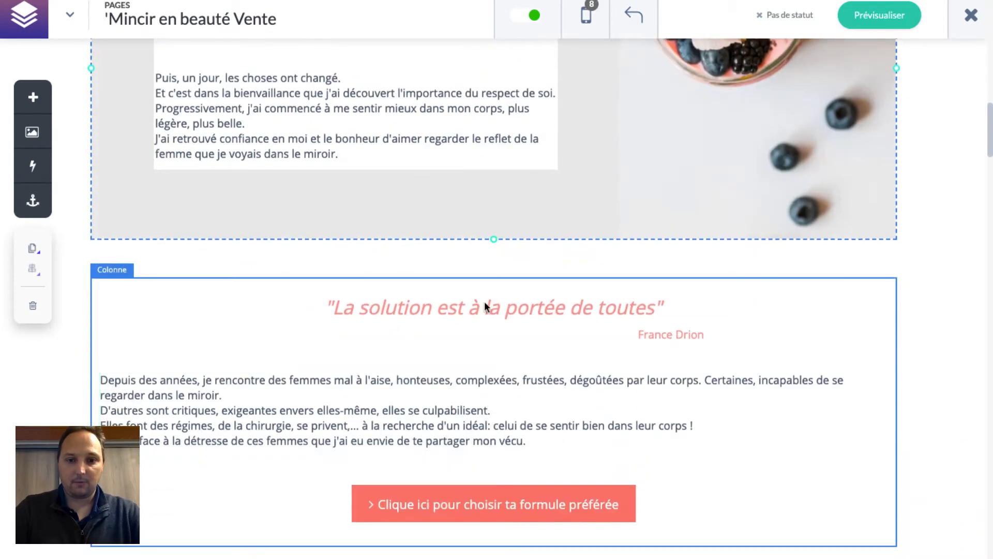
{"action": "left_click", "coordinate": [222, 327]}
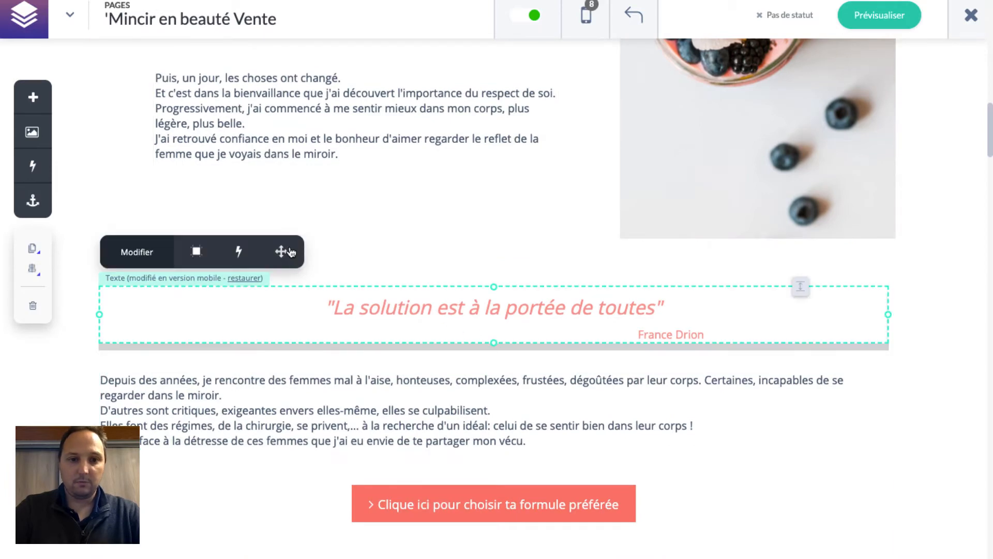
{"action": "left_click_drag", "start_coordinate": [283, 252], "coordinate": [297, 173]}
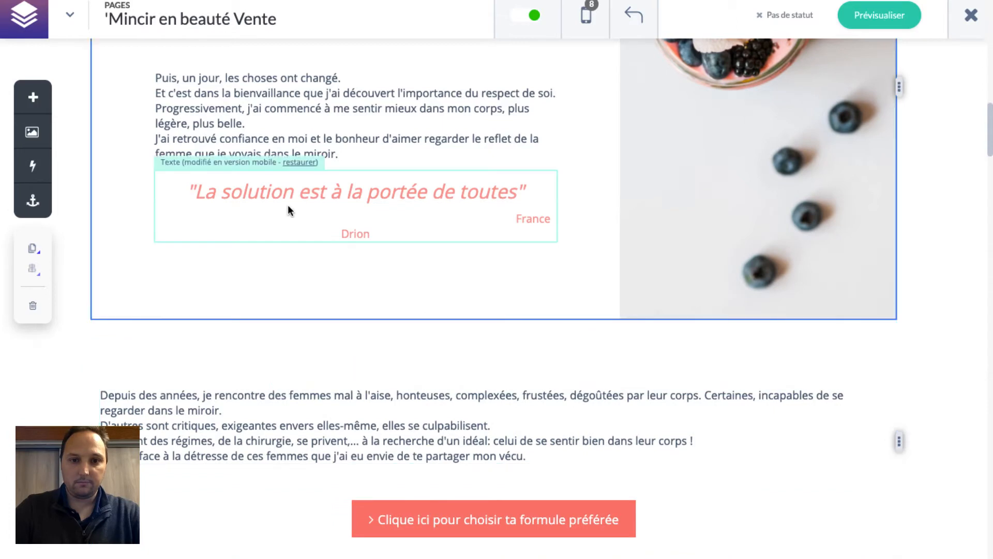
Remove the extra spaces before the author's signature under the "La solution est à la portée de toutes" quote so it fits on one line.
{"action": "scroll", "coordinate": [286, 216], "scroll_direction": "up", "scroll_amount": 1}
{"action": "left_click", "coordinate": [210, 257]}
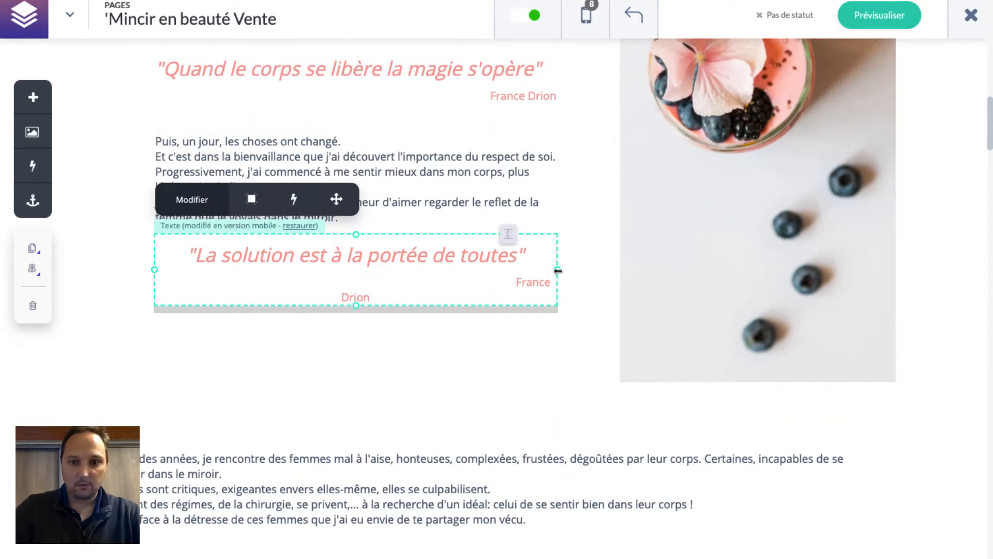
{"action": "double_click", "coordinate": [517, 280]}
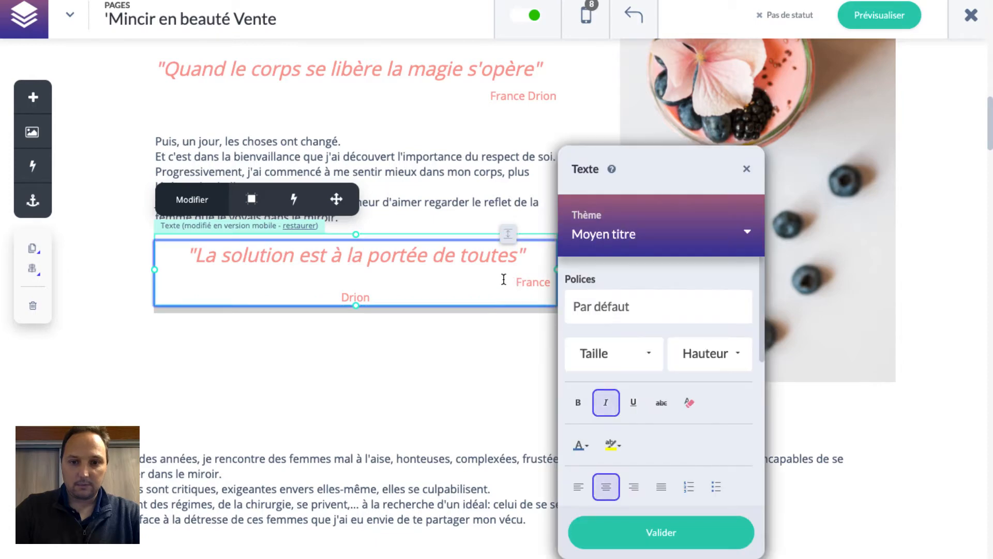
{"action": "key", "text": "BackSpace"}
{"action": "key", "text": "BackSpace"}
{"action": "key", "text": "BackSpace"}
{"action": "key", "text": "BackSpace"}
{"action": "key", "text": "BackSpace"}
{"action": "key", "text": "BackSpace"}
{"action": "key", "text": "BackSpace"}
{"action": "key", "text": "BackSpace"}
{"action": "key", "text": "BackSpace"}
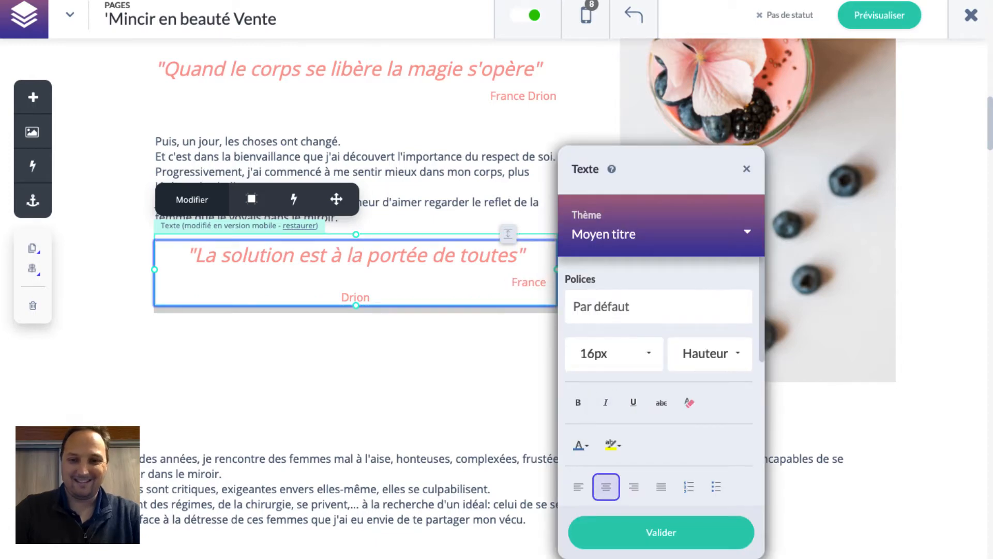
{"action": "key", "text": "BackSpace"}
{"action": "key", "text": "BackSpace"}
{"action": "key", "text": "BackSpace"}
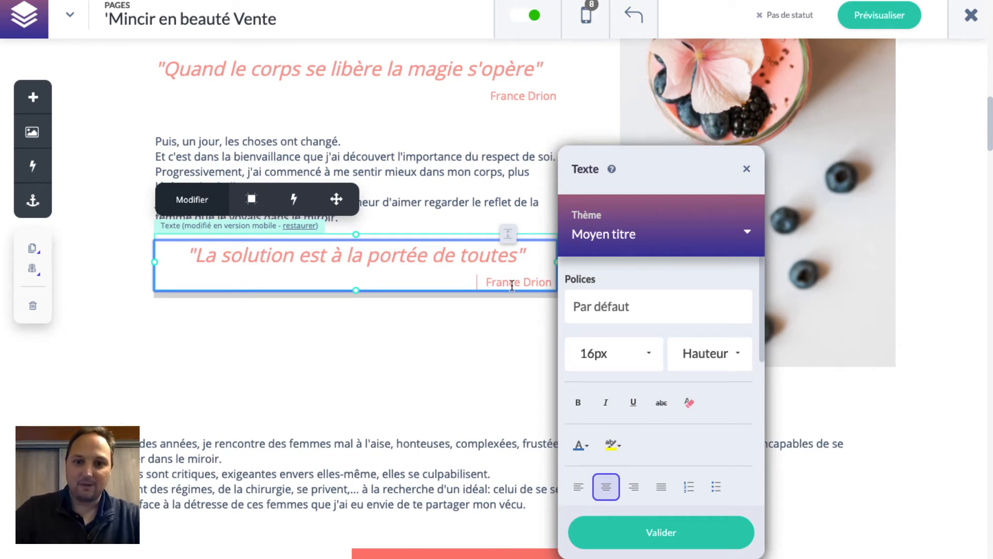
Right-align the author's signature under the "La solution est à la portée de toutes" quote, delete its remaining leading spaces and save the text.
{"action": "left_click_drag", "start_coordinate": [486, 281], "coordinate": [552, 282]}
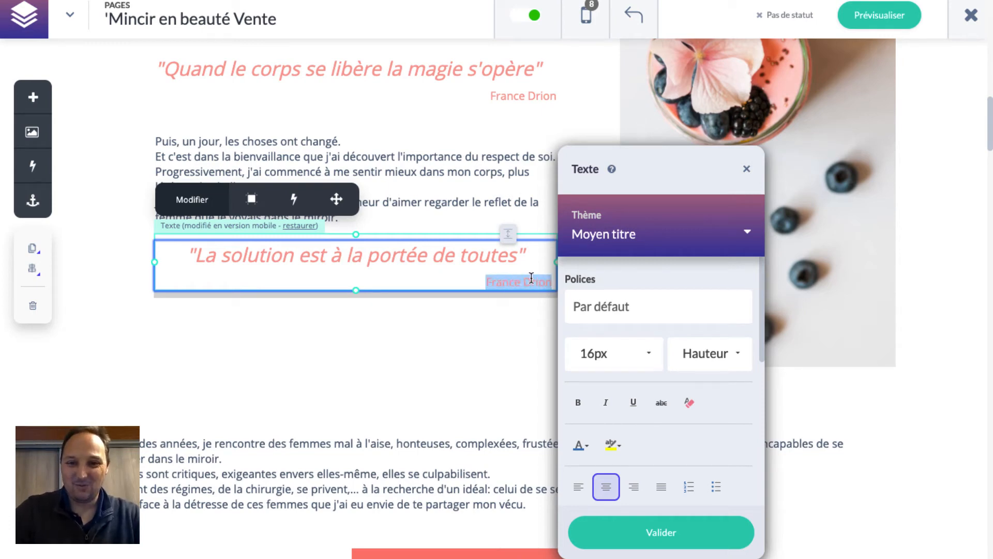
{"action": "left_click", "coordinate": [634, 491]}
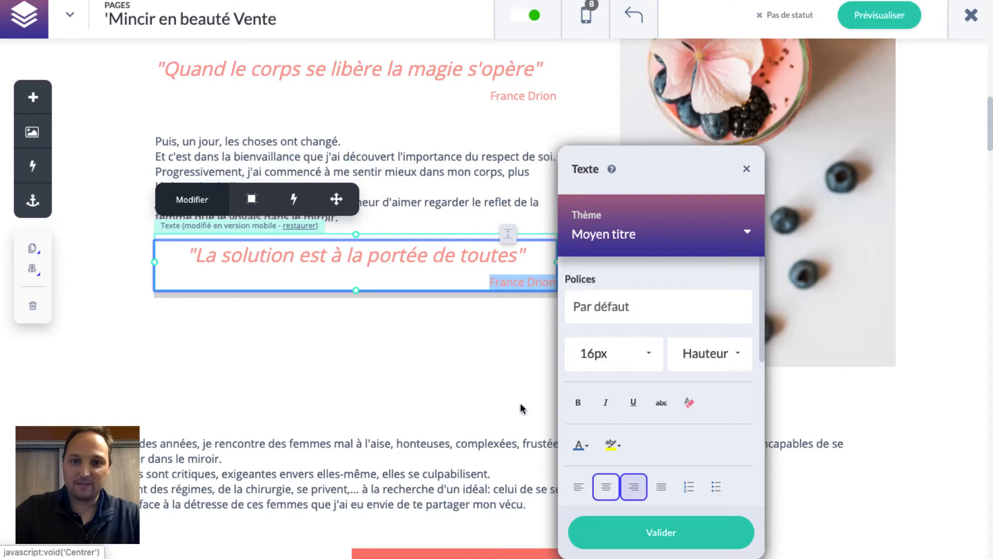
{"action": "left_click", "coordinate": [488, 285]}
{"action": "left_click_drag", "start_coordinate": [487, 285], "coordinate": [133, 290]}
{"action": "key", "text": "BackSpace"}
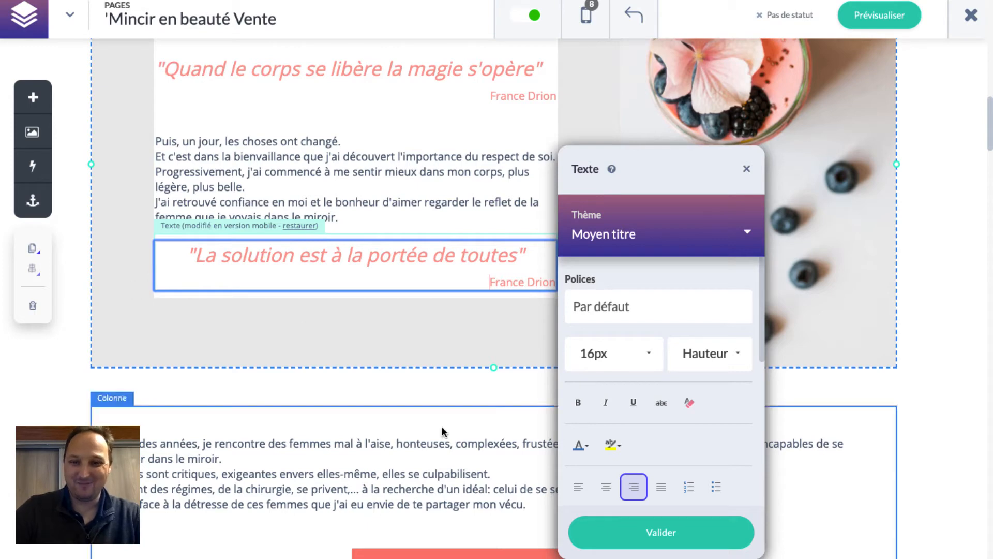
{"action": "left_click", "coordinate": [662, 532]}
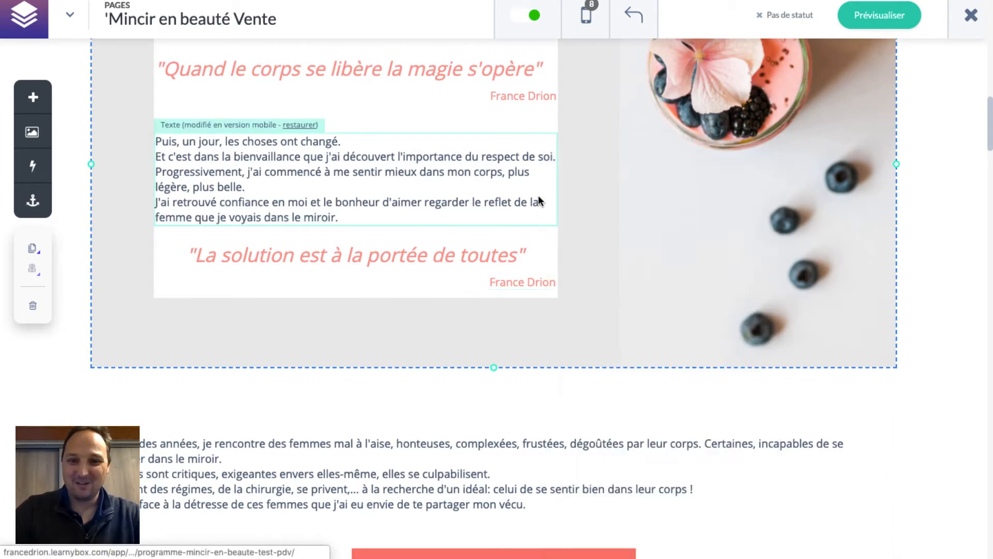
Check the alignment of the author's signature under the "Quand le corps se libère la magie s'opère" quote.
{"action": "left_click", "coordinate": [488, 104]}
{"action": "left_click", "coordinate": [503, 96]}
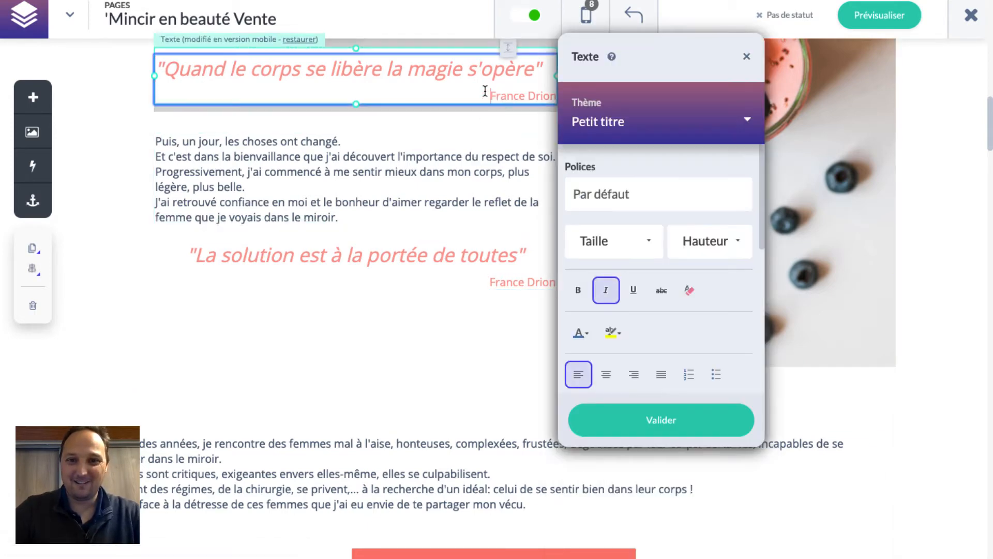
{"action": "left_click", "coordinate": [663, 421]}
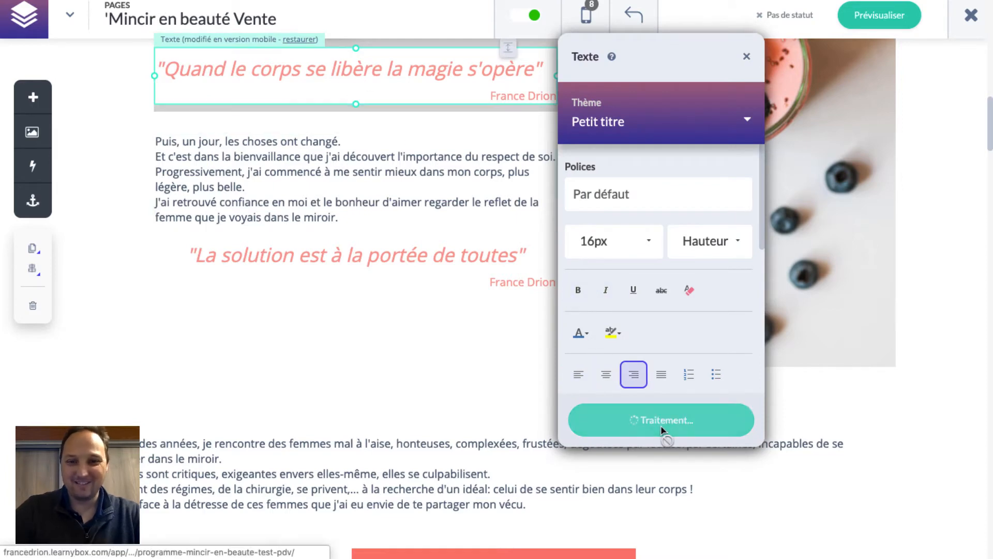
Add space below the "Puis, un jour" paragraph and move the "Depuis des années" text block under the "La solution est à la portée de toutes" quote.
{"action": "left_click", "coordinate": [361, 224]}
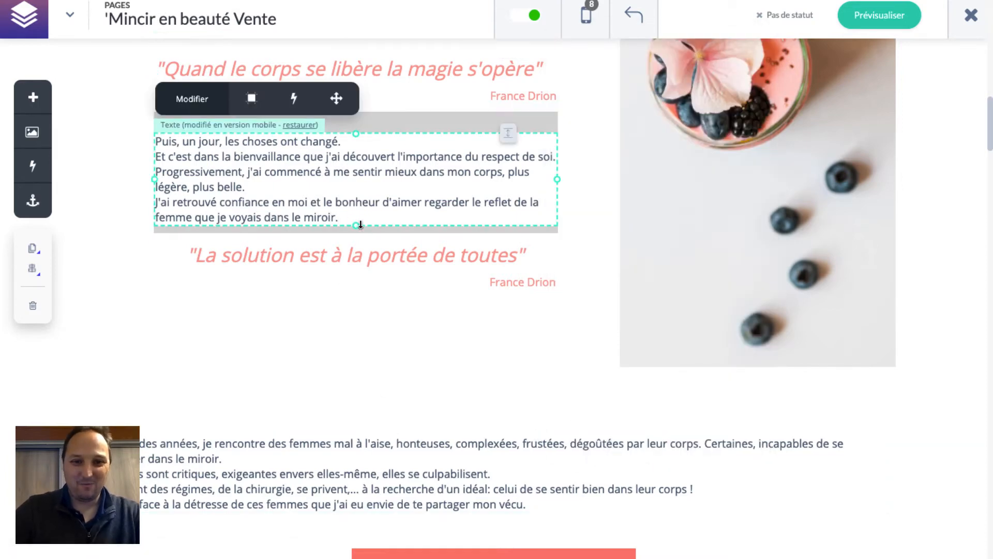
{"action": "left_click_drag", "start_coordinate": [356, 224], "coordinate": [356, 273]}
{"action": "left_click", "coordinate": [365, 512]}
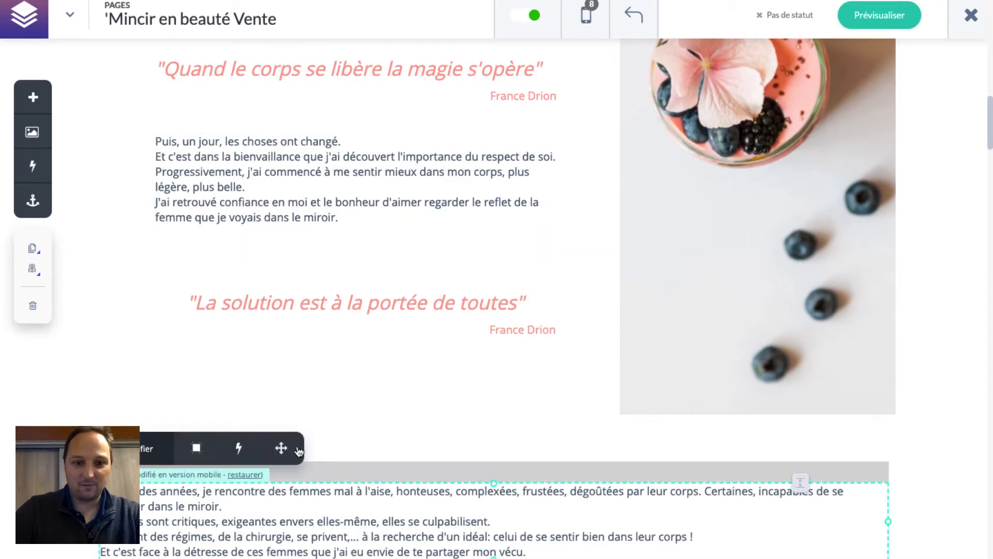
{"action": "left_click_drag", "start_coordinate": [290, 451], "coordinate": [294, 355]}
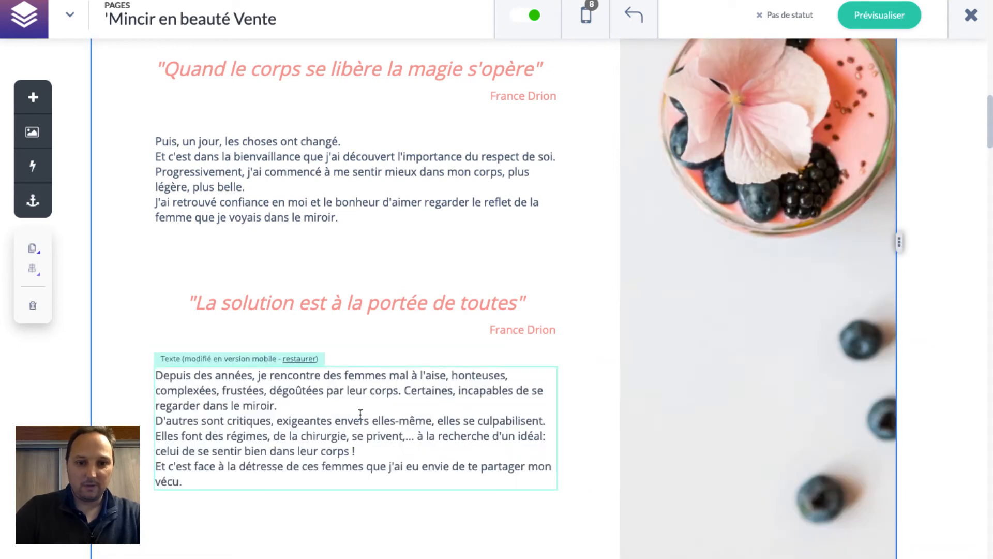
Insert blank lines before "D'autres sont critiques" and "Et c'est face à la détresse" in the "Depuis des années" text and save it.
{"action": "left_click", "coordinate": [310, 400]}
{"action": "left_click", "coordinate": [305, 406]}
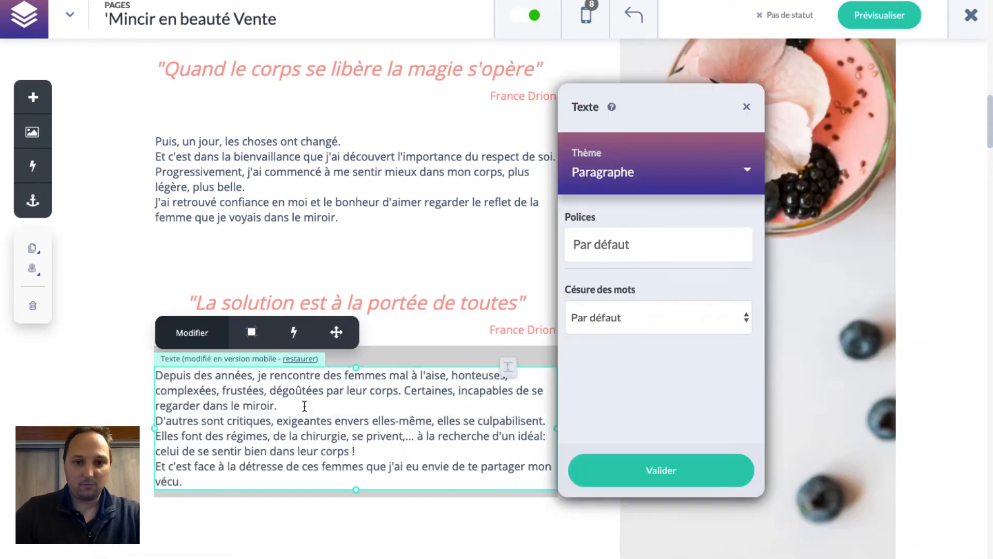
{"action": "key", "text": "Return"}
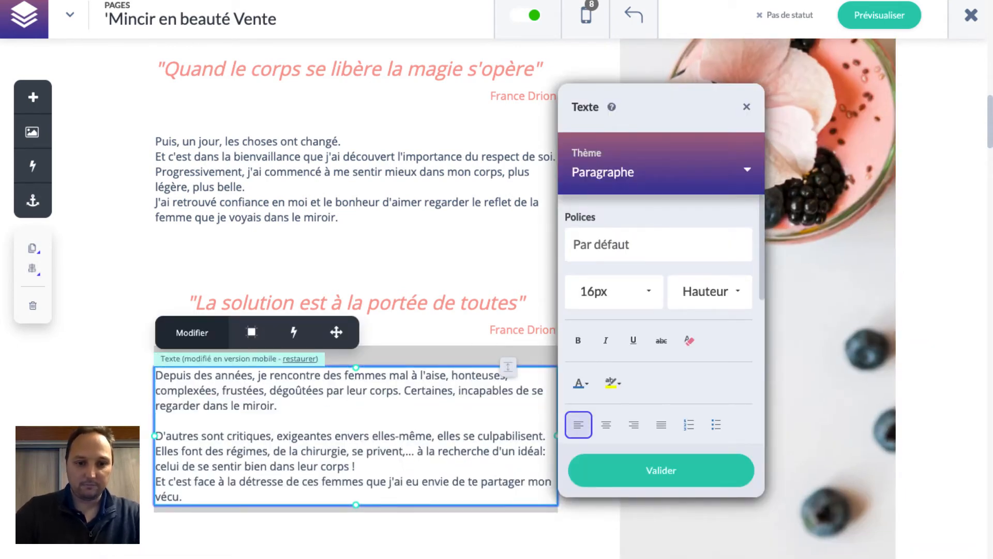
{"action": "key", "text": "Return"}
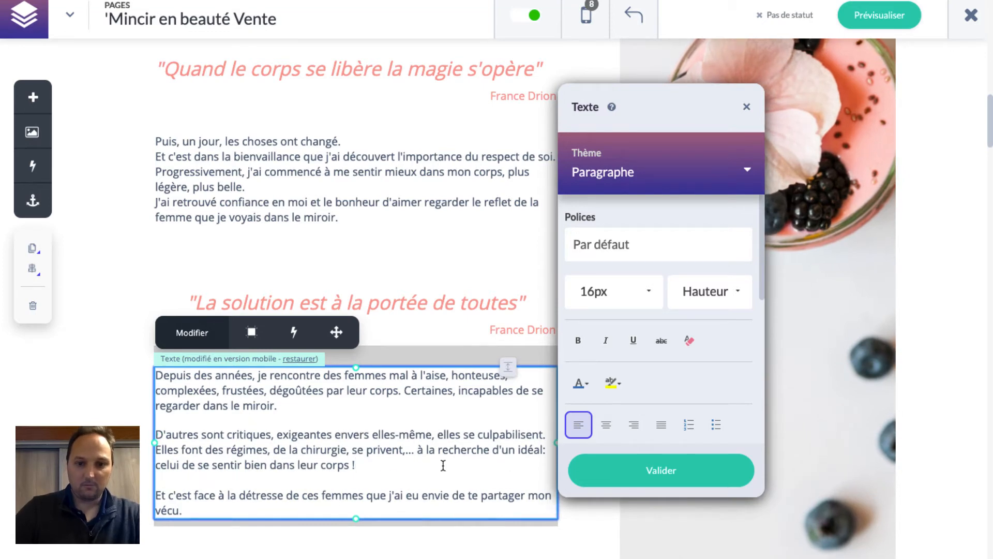
{"action": "left_click", "coordinate": [661, 472]}
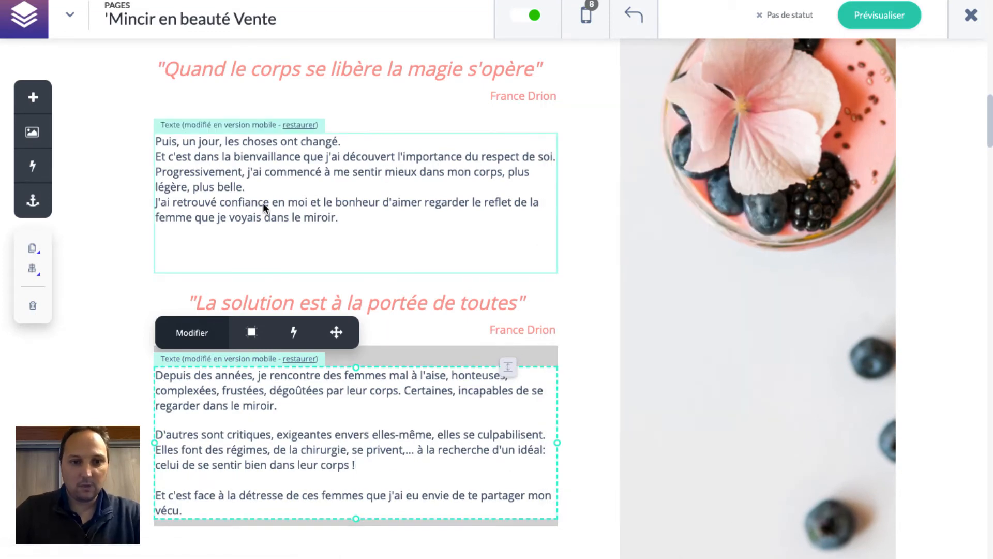
Insert a blank line before "J'ai retrouvé confiance en moi" in the "Puis, un jour" paragraph and save it.
{"action": "left_click", "coordinate": [266, 183]}
{"action": "left_click", "coordinate": [265, 184]}
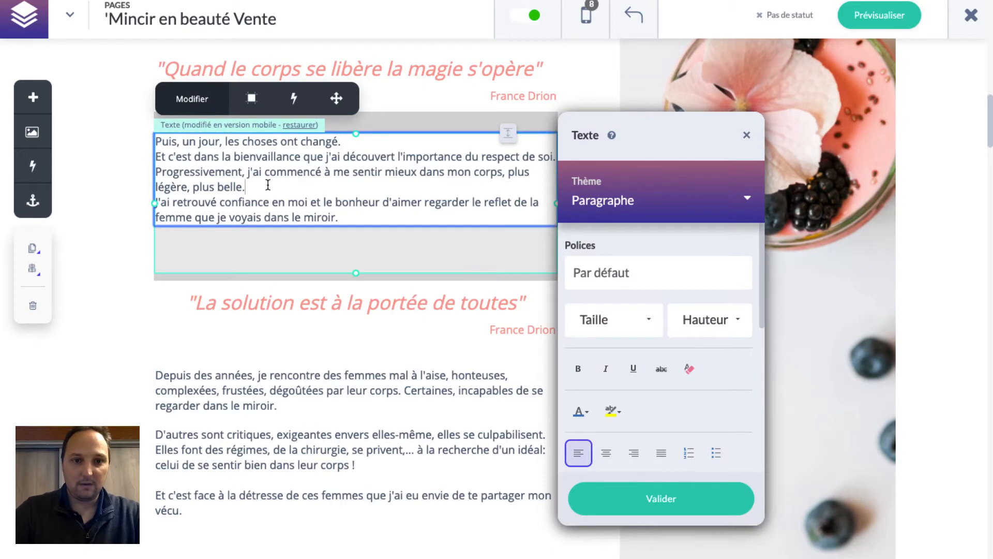
{"action": "key", "text": "Return"}
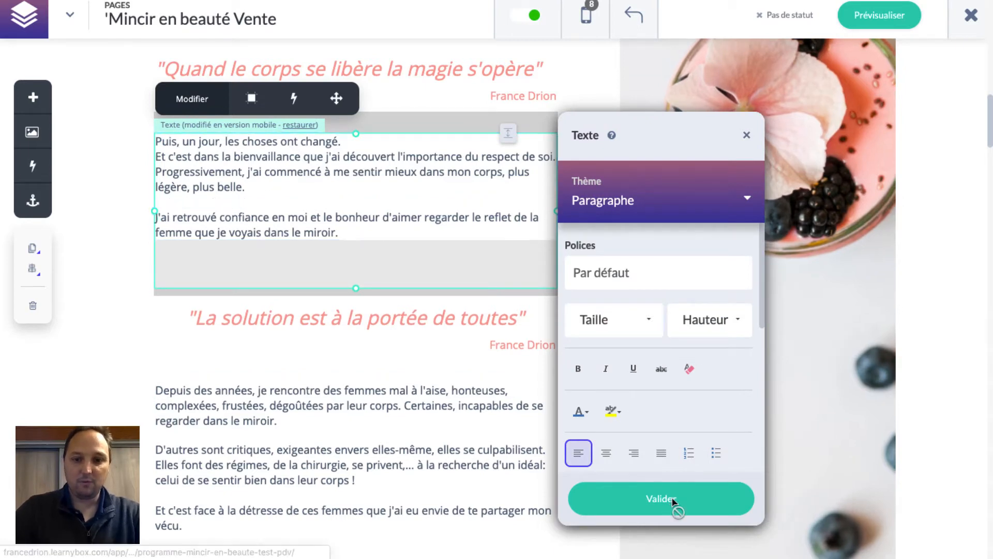
{"action": "left_click", "coordinate": [669, 500]}
Examine the layout and spacing of the column with the quotes and berry image, and of the button column below it.
{"action": "scroll", "coordinate": [528, 375], "scroll_direction": "down", "scroll_amount": 6}
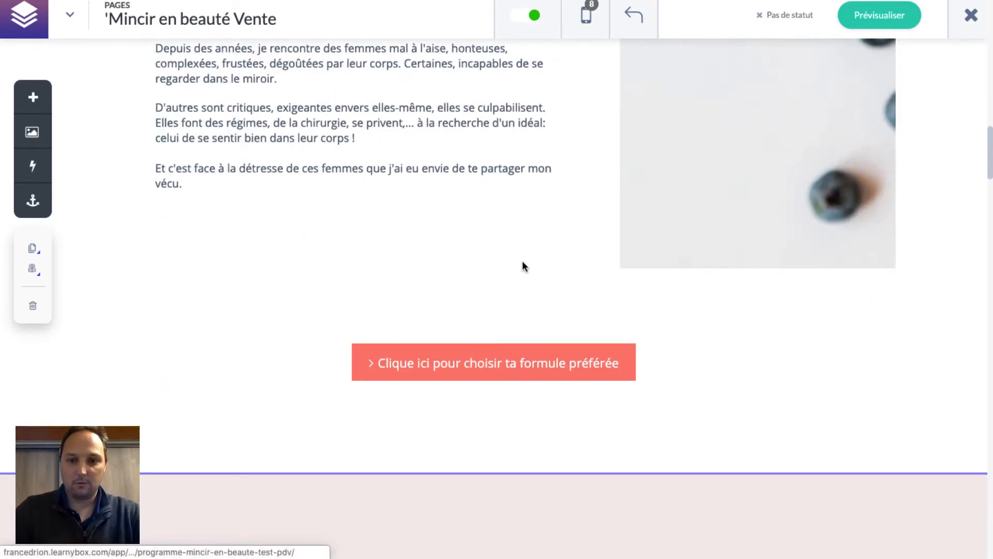
{"action": "left_click", "coordinate": [519, 306]}
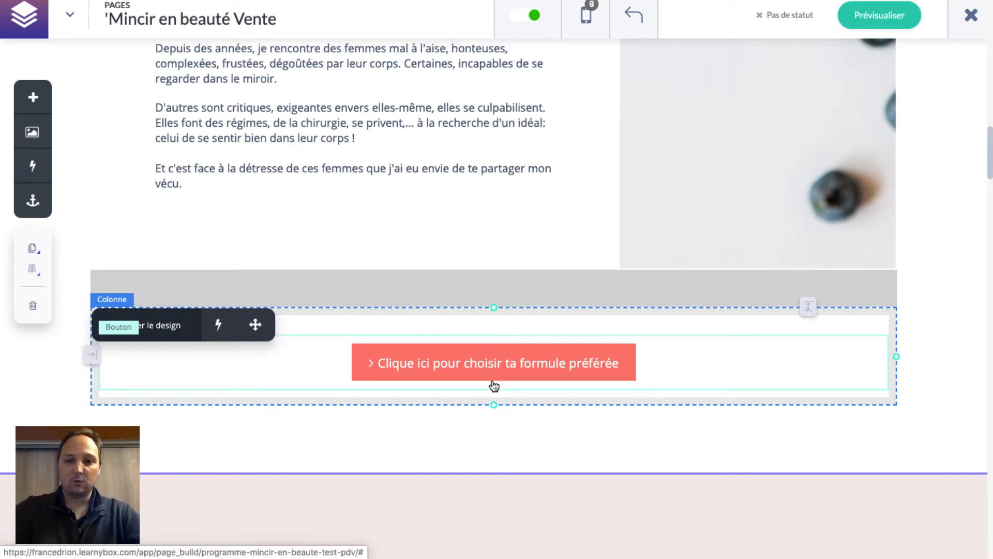
{"action": "left_click", "coordinate": [477, 220]}
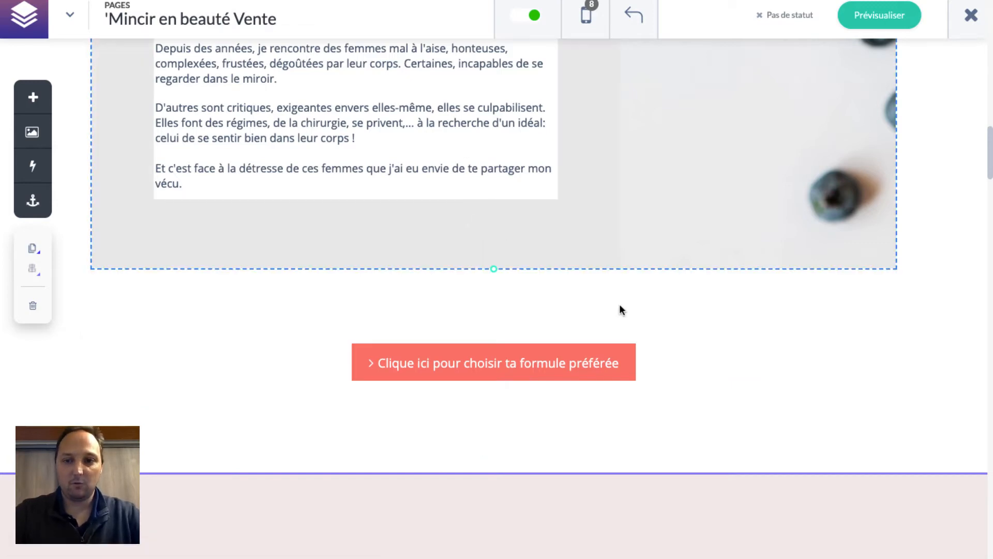
{"action": "scroll", "coordinate": [813, 312], "scroll_direction": "up", "scroll_amount": 5}
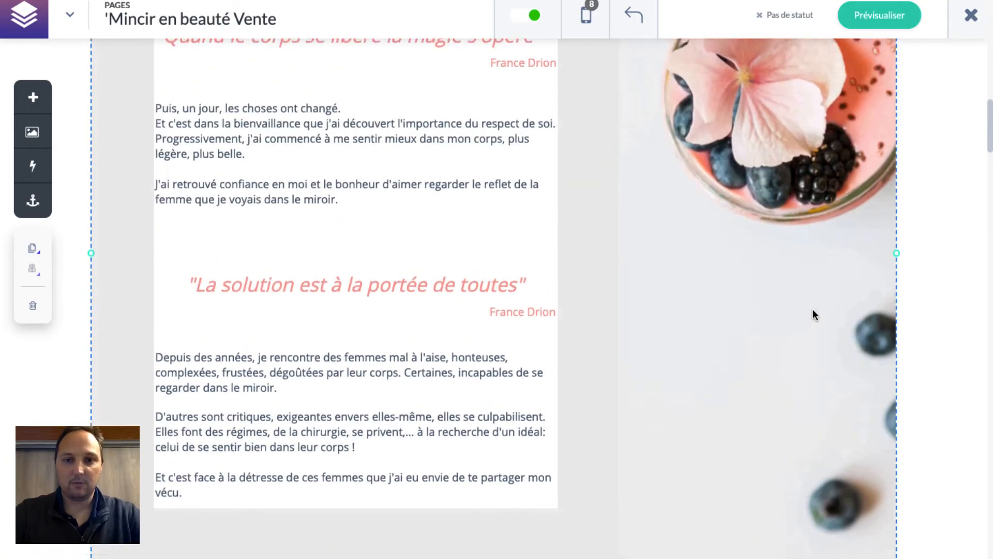
{"action": "scroll", "coordinate": [813, 309], "scroll_direction": "up", "scroll_amount": 7}
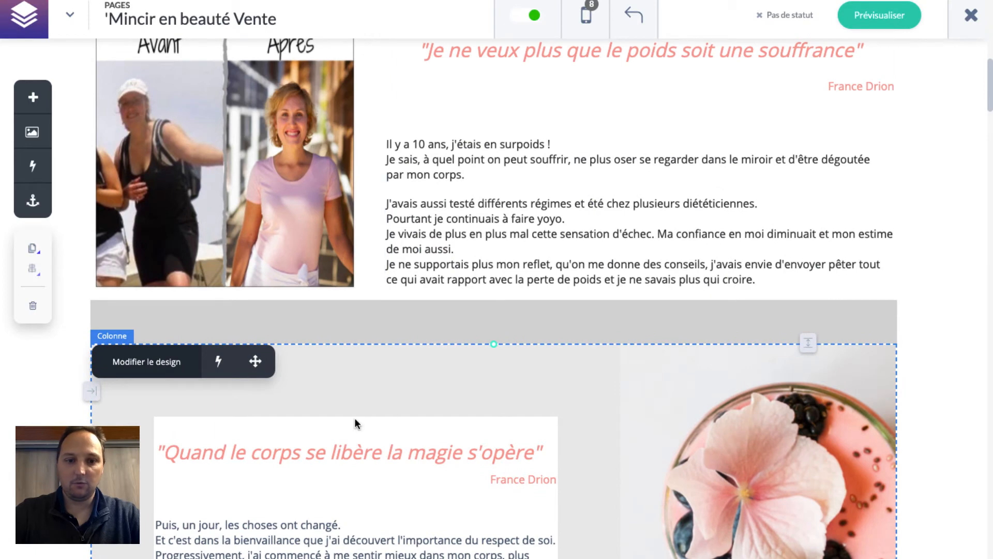
{"action": "scroll", "coordinate": [371, 471], "scroll_direction": "down", "scroll_amount": 4}
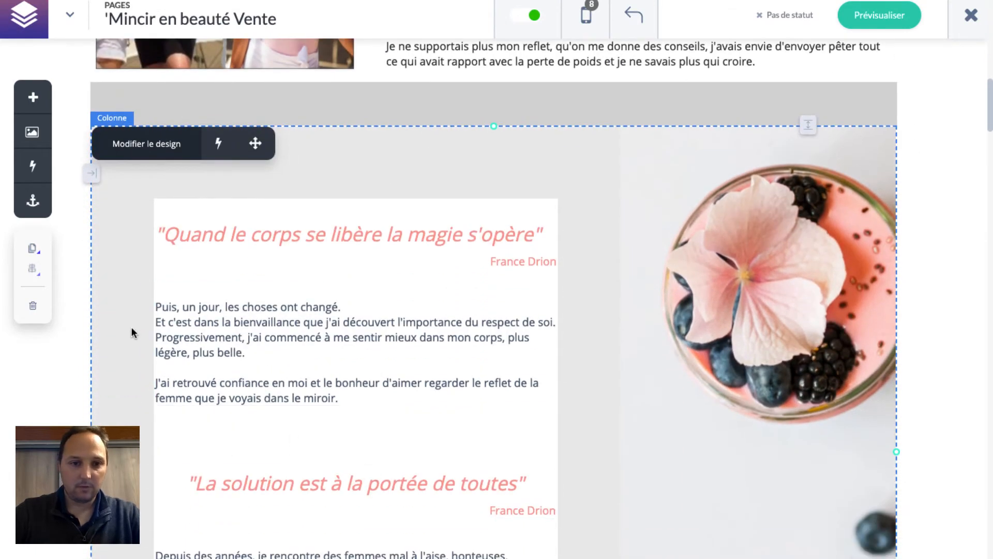
{"action": "left_click", "coordinate": [131, 327]}
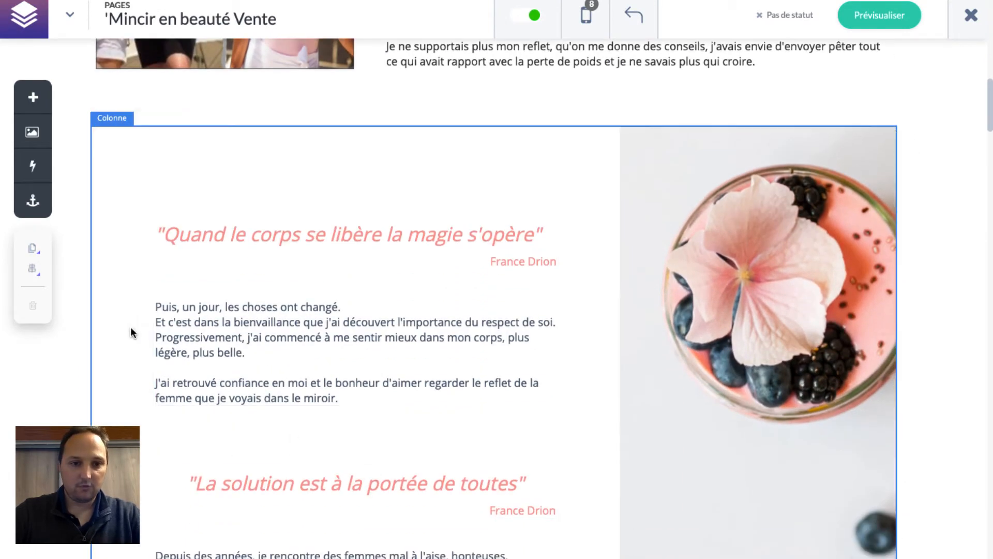
Set the left and right inner margins of the column with the quotes and berry image to 50.
{"action": "left_click", "coordinate": [386, 174]}
{"action": "left_click", "coordinate": [150, 147]}
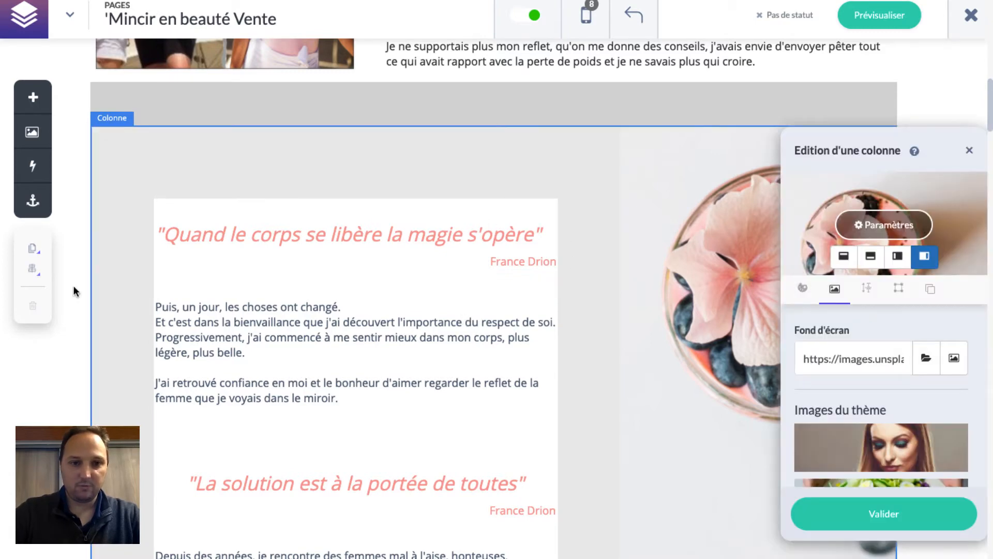
{"action": "left_click", "coordinate": [867, 290]}
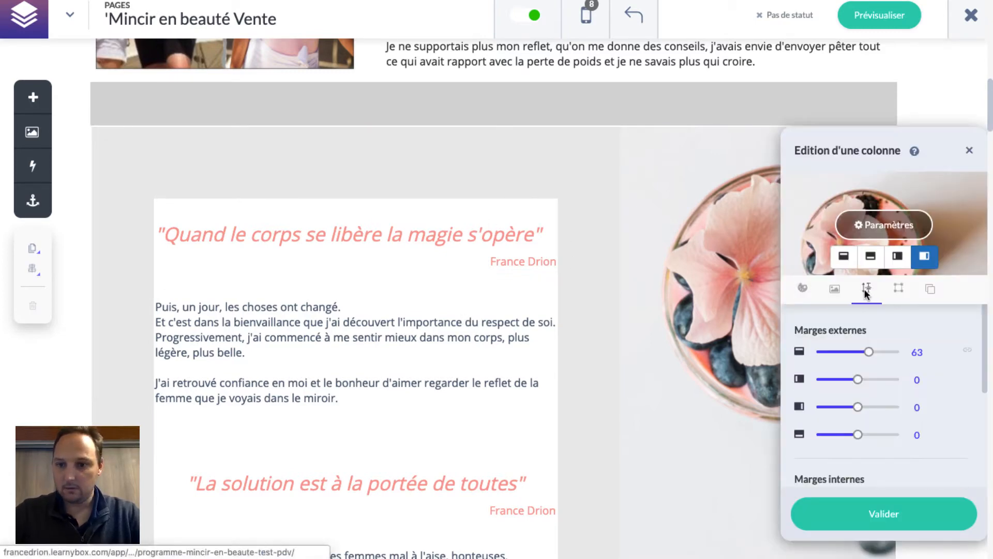
{"action": "scroll", "coordinate": [914, 376], "scroll_direction": "down", "scroll_amount": 3}
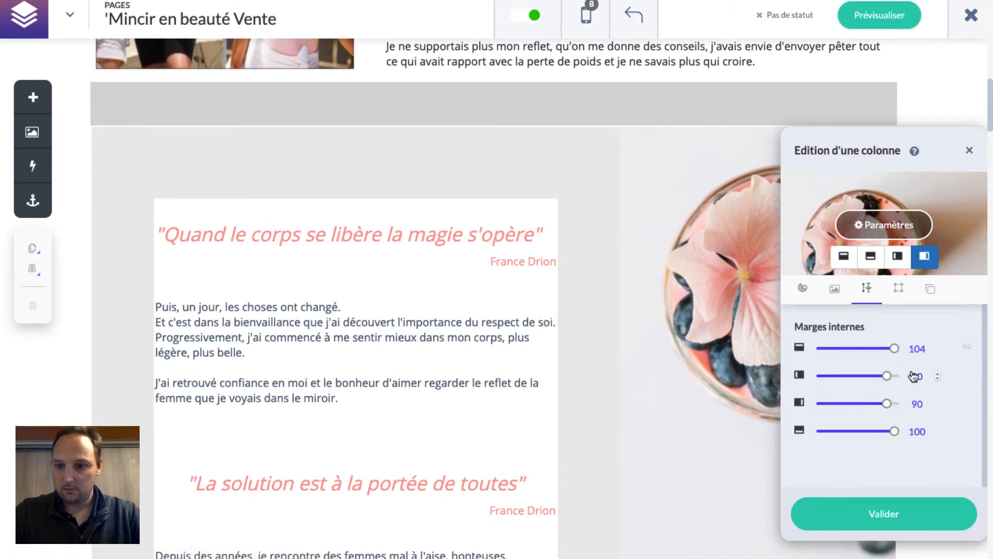
{"action": "left_click_drag", "start_coordinate": [887, 380], "coordinate": [859, 386]}
{"action": "left_click_drag", "start_coordinate": [916, 406], "coordinate": [901, 407]}
{"action": "type", "text": "5"}
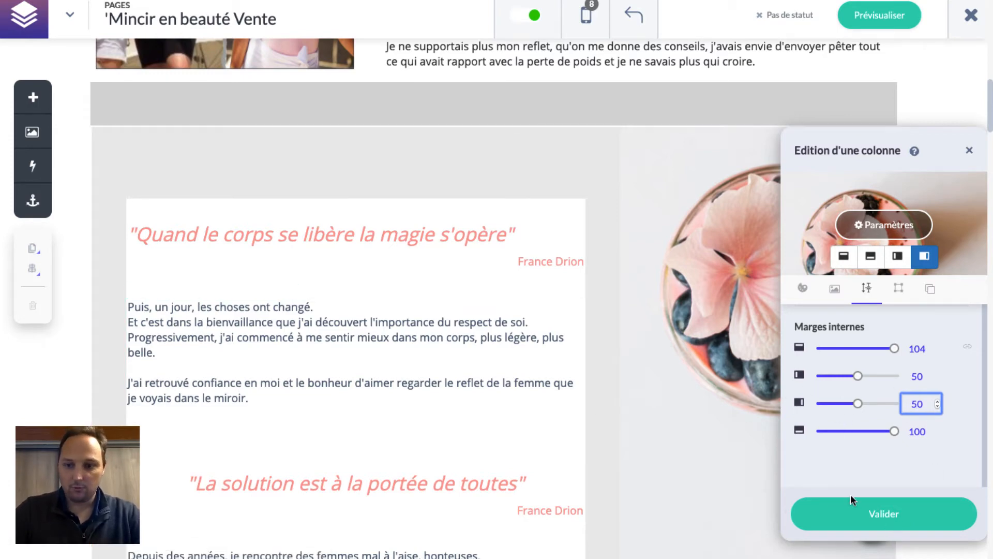
{"action": "left_click", "coordinate": [884, 514]}
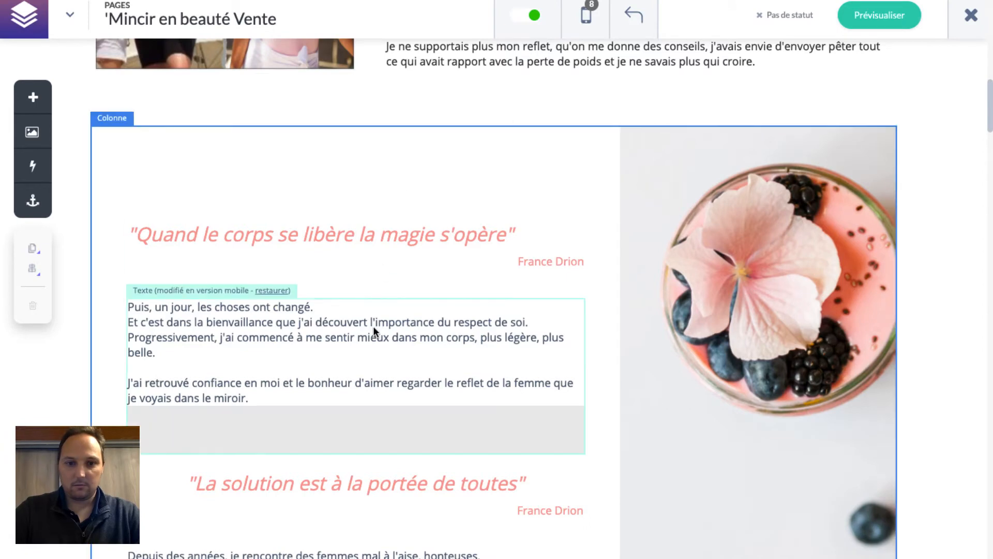
Review the adjusted column and the following sections of the page down to "Le contenu du programme : Mincir en Beauté".
{"action": "scroll", "coordinate": [373, 326], "scroll_direction": "down", "scroll_amount": 1}
{"action": "scroll", "coordinate": [374, 331], "scroll_direction": "down", "scroll_amount": 3}
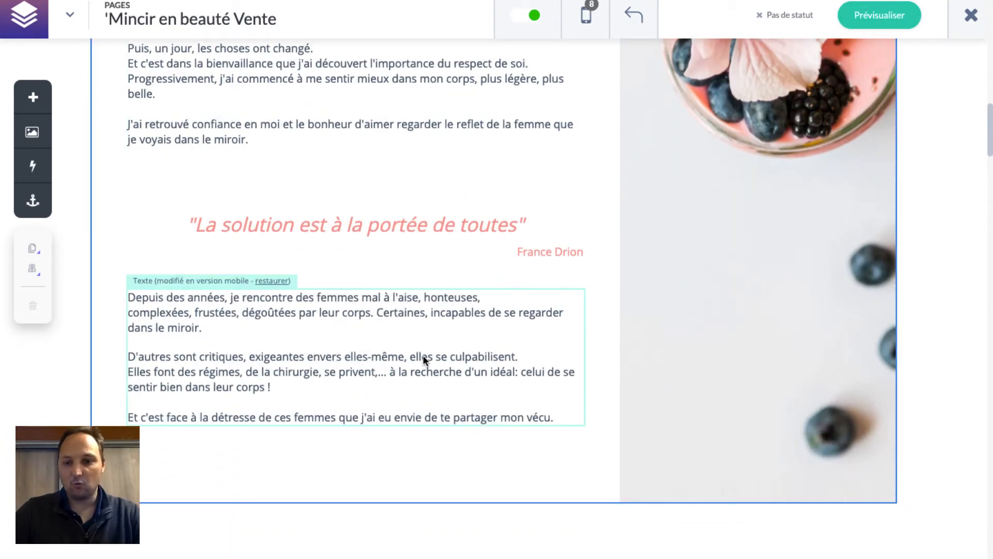
{"action": "scroll", "coordinate": [423, 355], "scroll_direction": "down", "scroll_amount": 6}
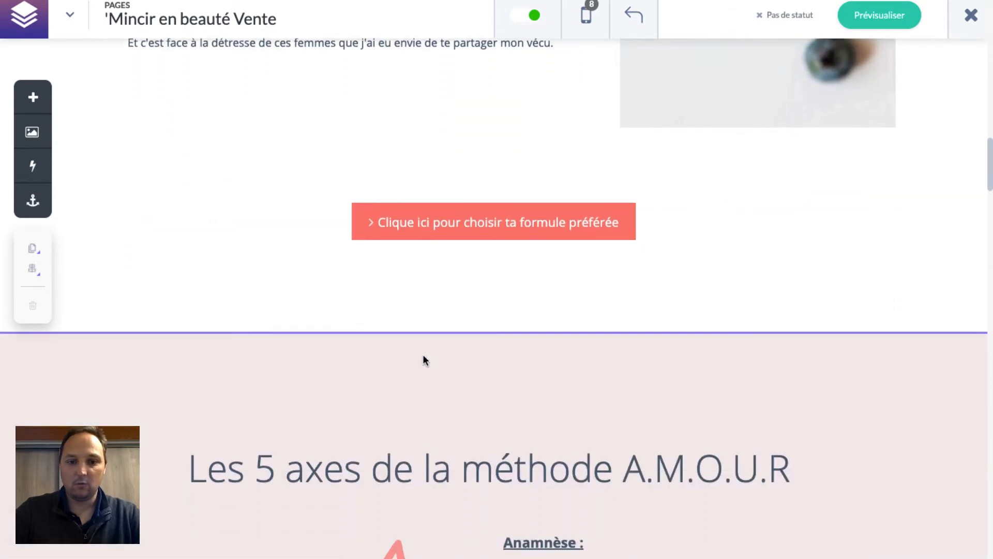
{"action": "scroll", "coordinate": [423, 357], "scroll_direction": "down", "scroll_amount": 13}
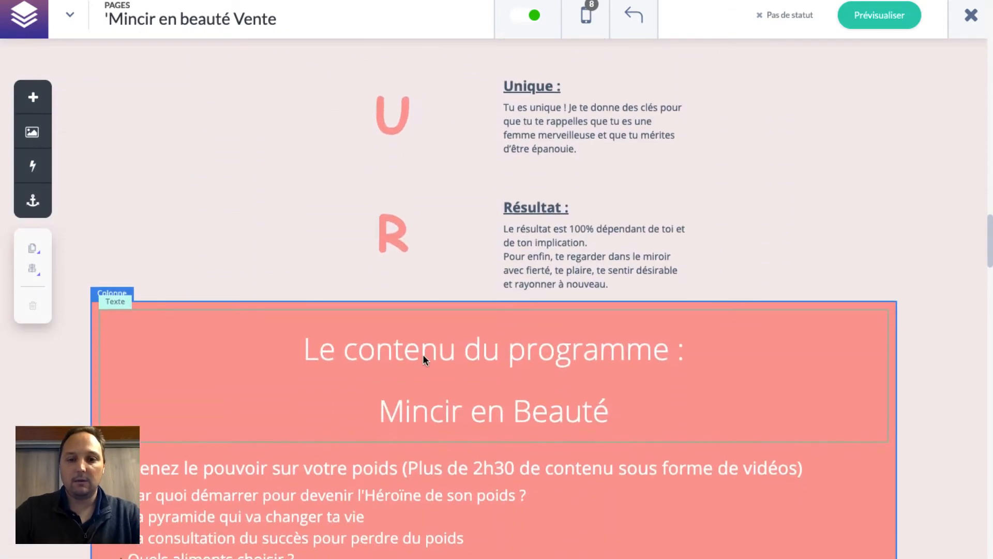
{"action": "scroll", "coordinate": [423, 357], "scroll_direction": "down", "scroll_amount": 4}
{"action": "scroll", "coordinate": [423, 357], "scroll_direction": "up", "scroll_amount": 4}
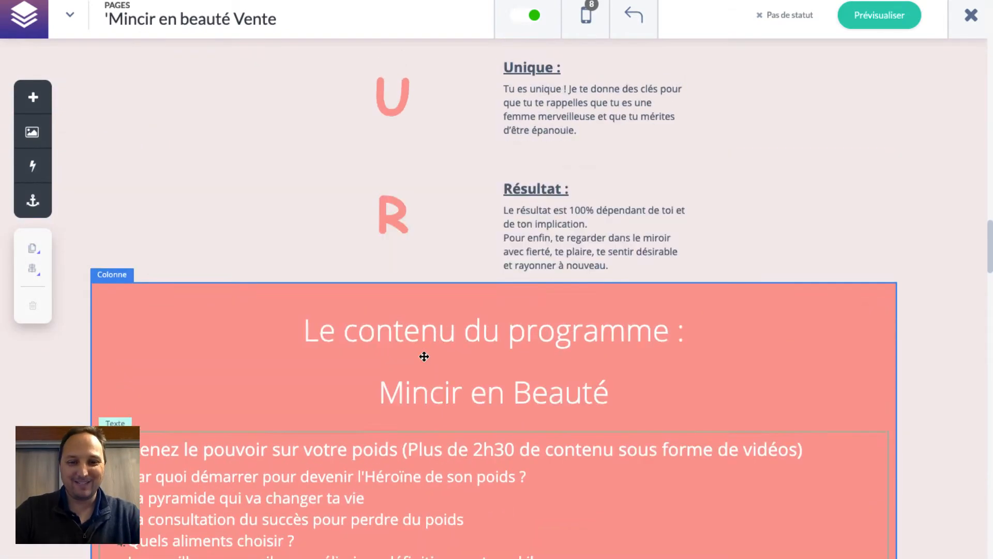
Shift the letter column of the A.M.O.U.R section outward and narrow it, widening the adjacent column of descriptions.
{"action": "scroll", "coordinate": [423, 360], "scroll_direction": "up", "scroll_amount": 7}
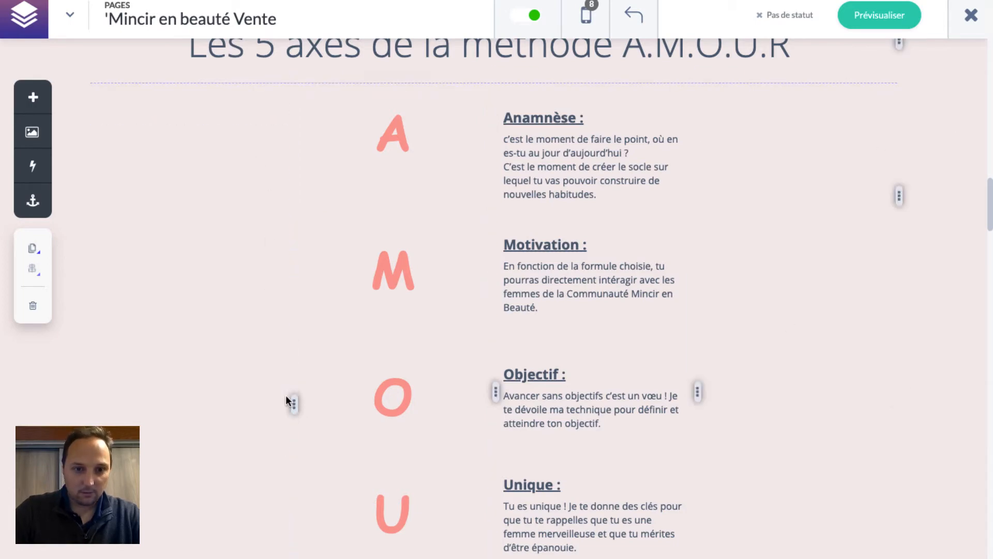
{"action": "left_click_drag", "start_coordinate": [296, 403], "coordinate": [159, 404]}
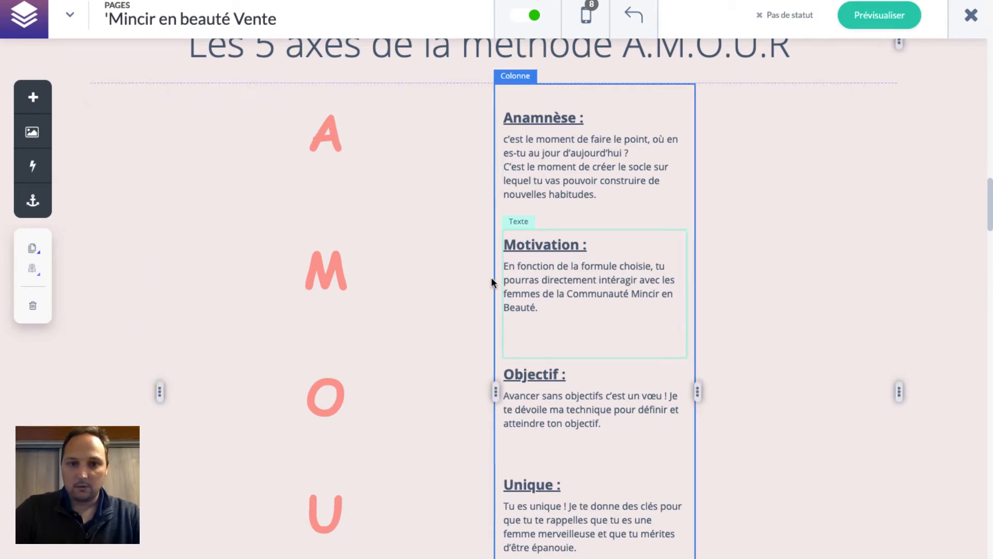
{"action": "left_click_drag", "start_coordinate": [492, 392], "coordinate": [494, 392]}
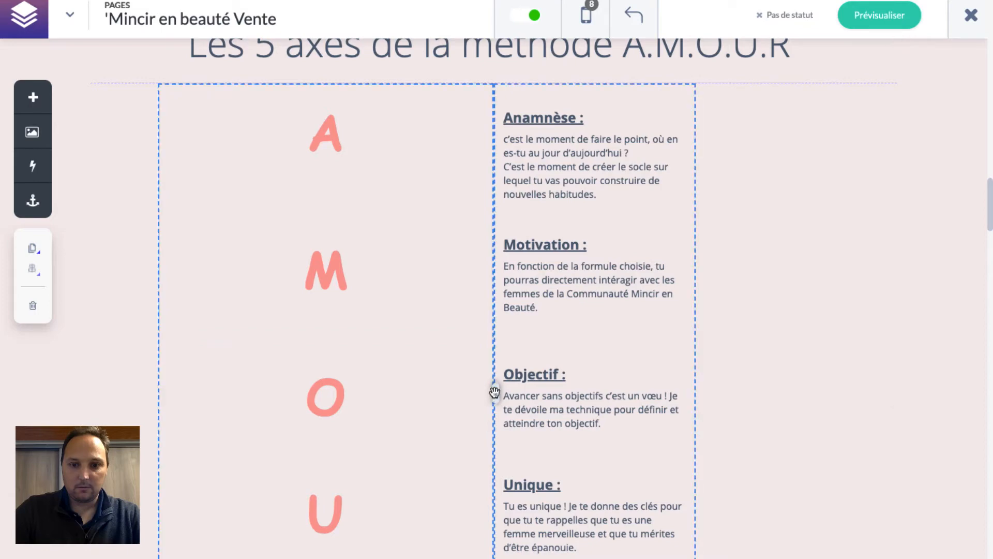
{"action": "left_click_drag", "start_coordinate": [414, 380], "coordinate": [306, 331]}
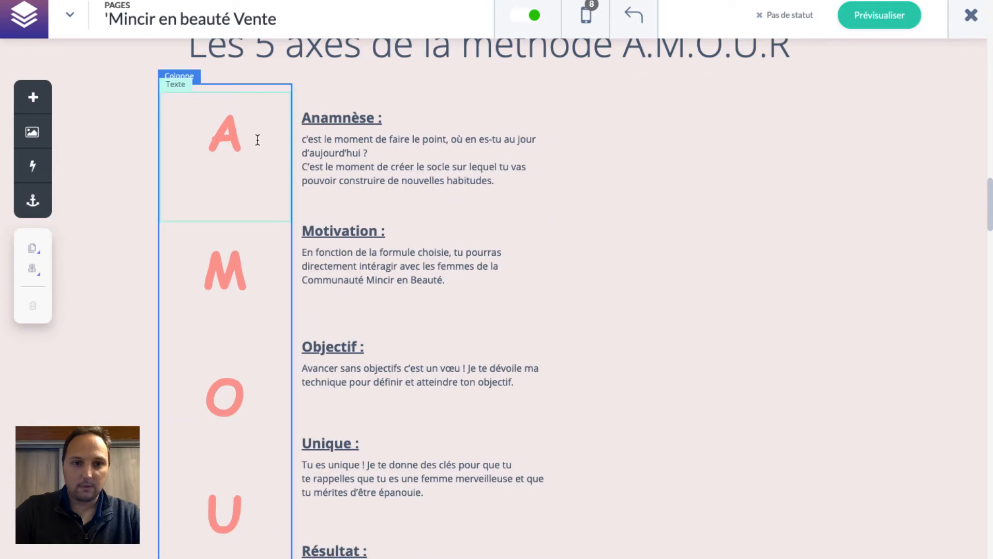
Duplicate the A.M.O.U.R letter column four times to its right, making five identical letter columns.
{"action": "left_click", "coordinate": [193, 84]}
{"action": "mouse_move", "coordinate": [33, 248]}
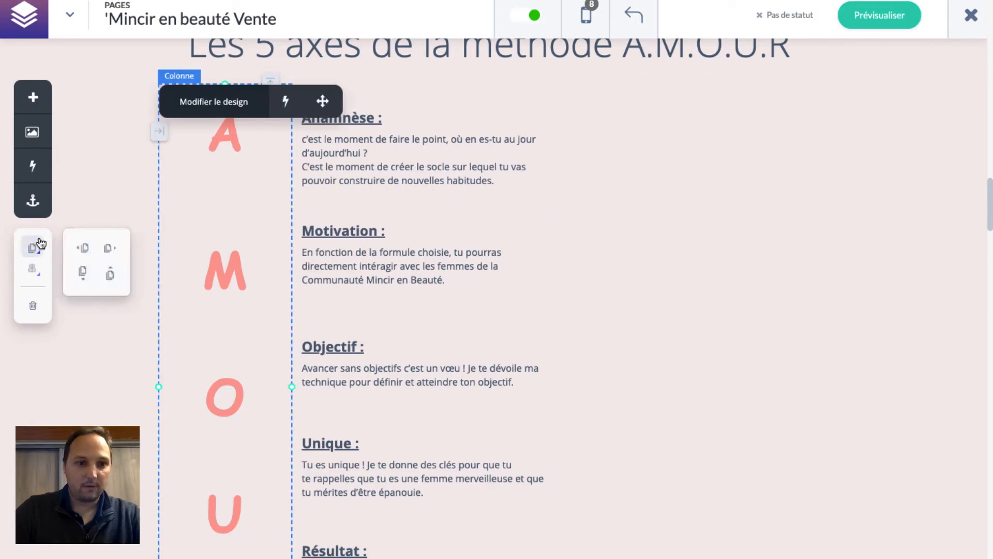
{"action": "left_click", "coordinate": [110, 250]}
{"action": "left_click", "coordinate": [110, 250]}
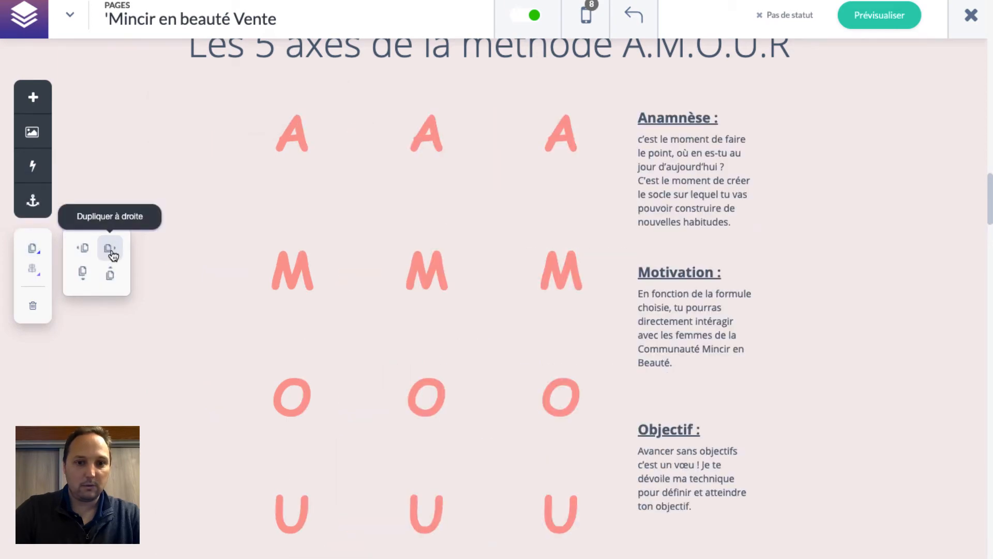
{"action": "left_click", "coordinate": [110, 250]}
{"action": "left_click", "coordinate": [110, 250]}
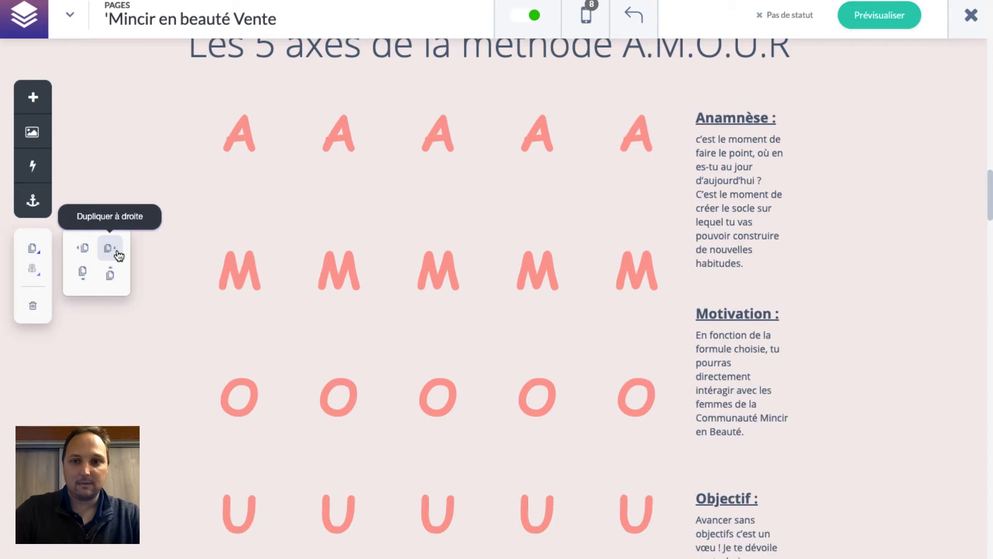
Delete the letters M, O, U and R from the first letter column, keeping only the A.
{"action": "left_click", "coordinate": [746, 137]}
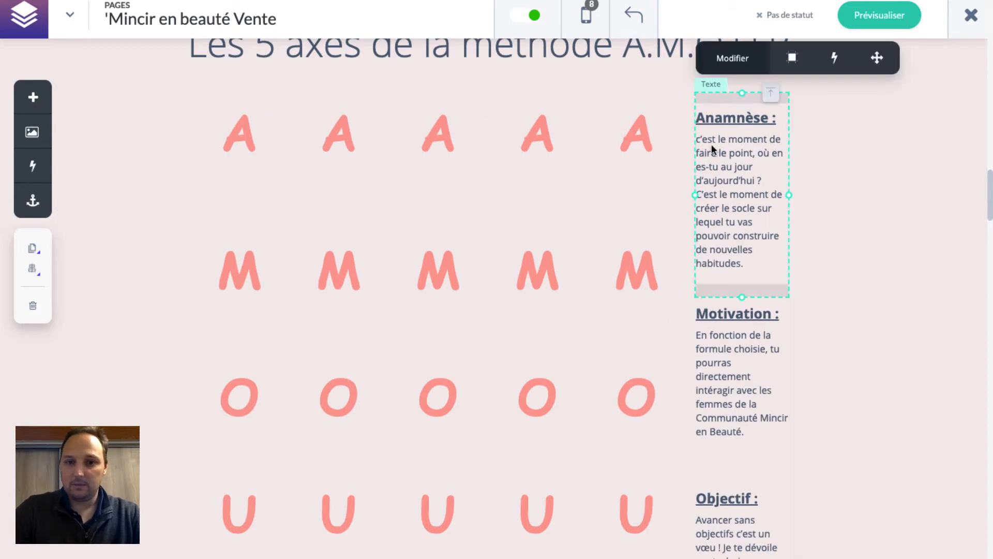
{"action": "left_click", "coordinate": [245, 266]}
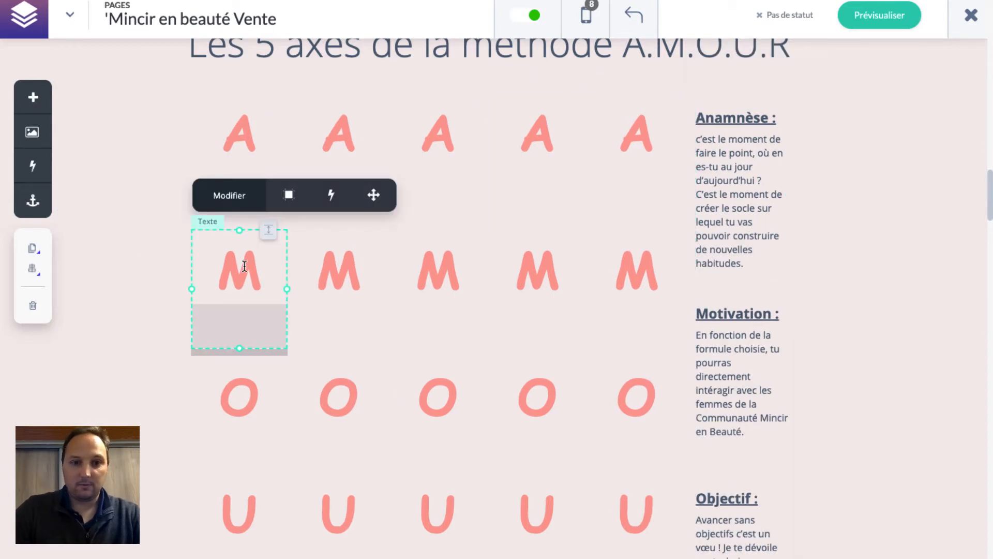
{"action": "left_click", "coordinate": [33, 305]}
{"action": "left_click", "coordinate": [246, 267]}
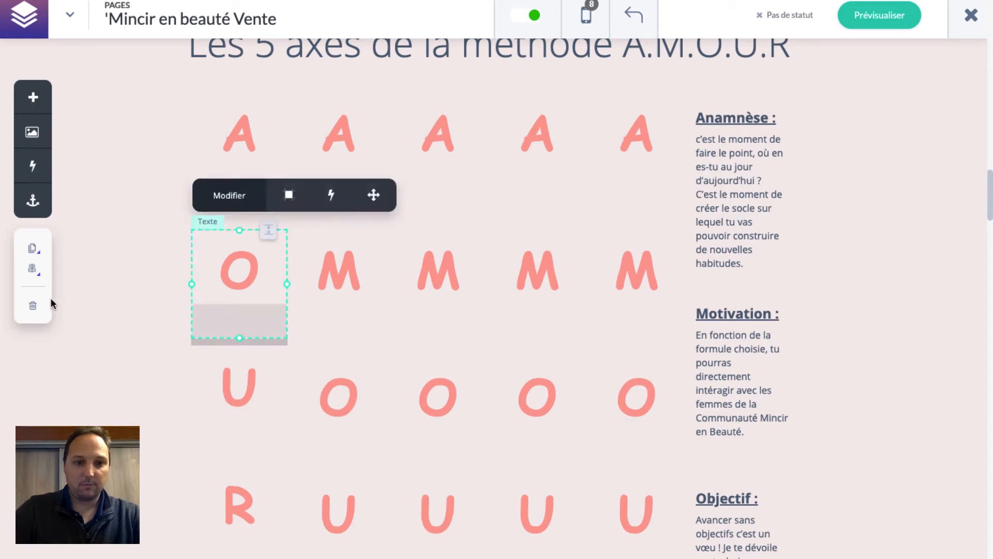
{"action": "left_click", "coordinate": [33, 305]}
{"action": "left_click", "coordinate": [245, 290]}
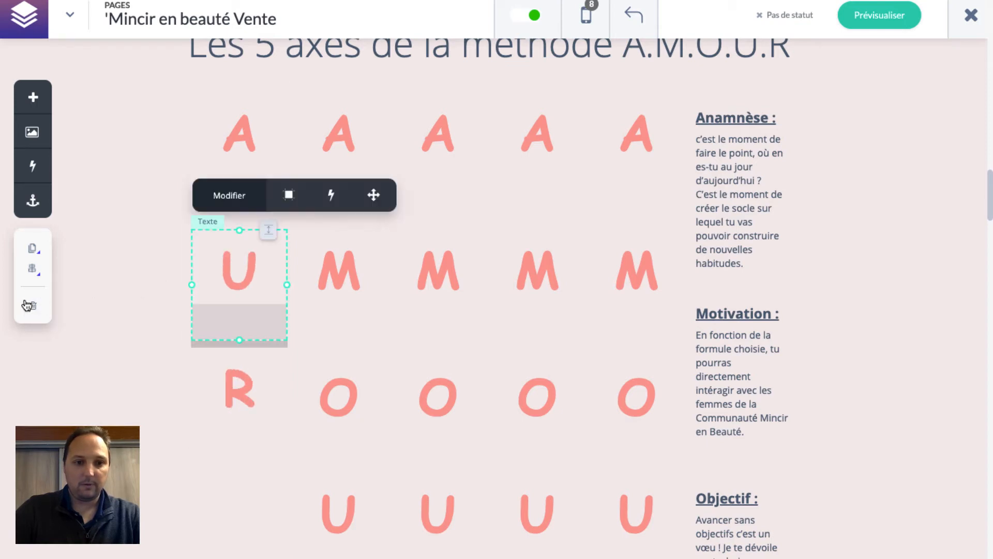
{"action": "left_click", "coordinate": [32, 305]}
{"action": "left_click", "coordinate": [234, 260]}
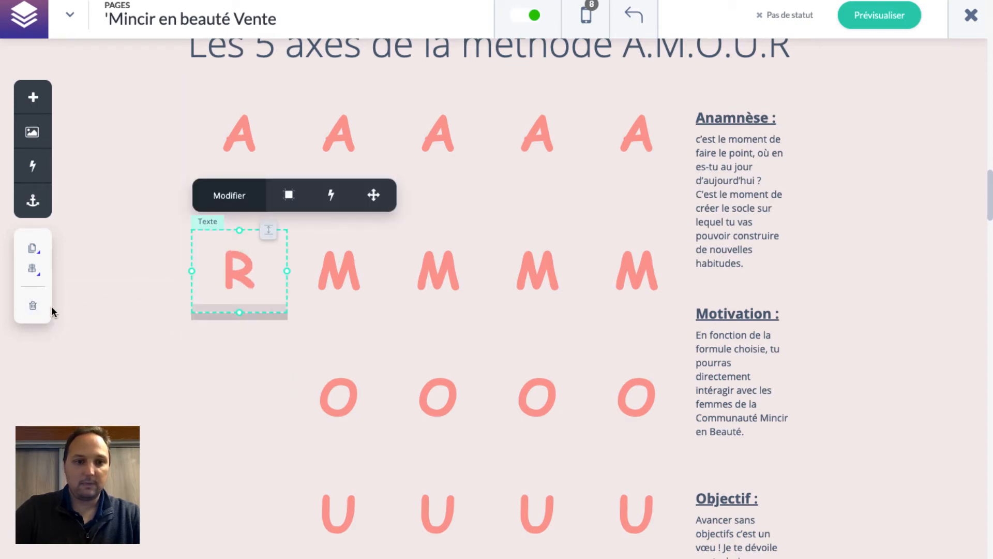
{"action": "left_click", "coordinate": [32, 305]}
Delete the letters A and O from the second letter column.
{"action": "left_click", "coordinate": [335, 136]}
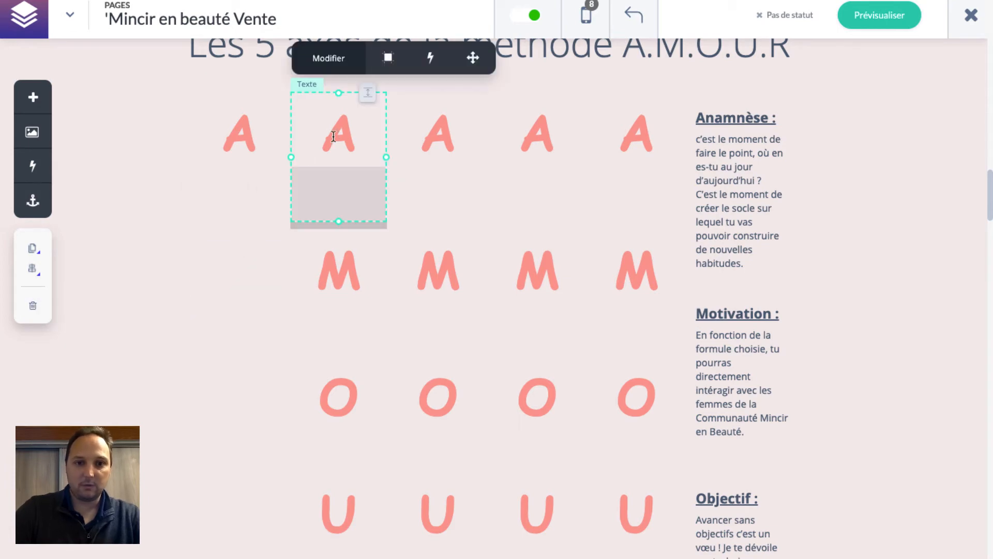
{"action": "left_click", "coordinate": [33, 305]}
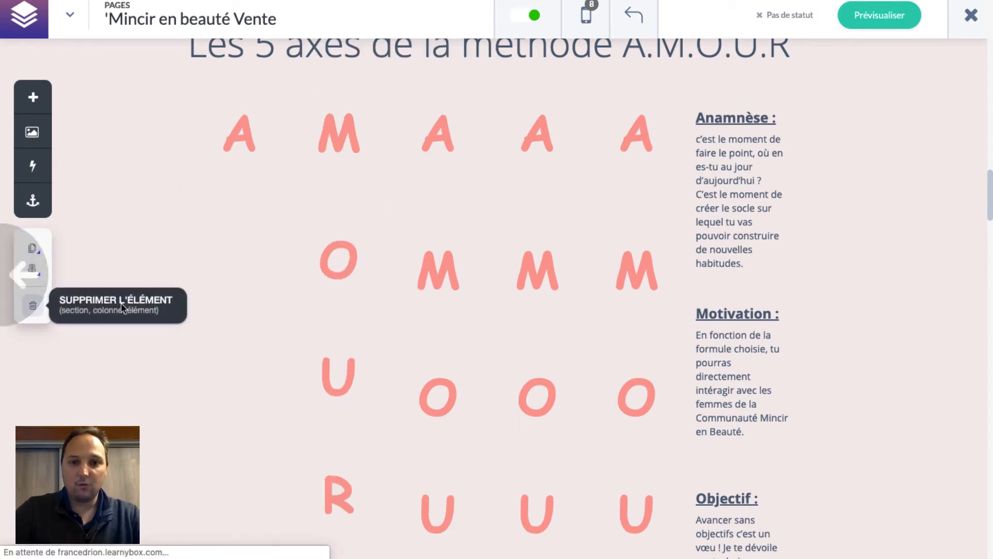
{"action": "left_click", "coordinate": [339, 269]}
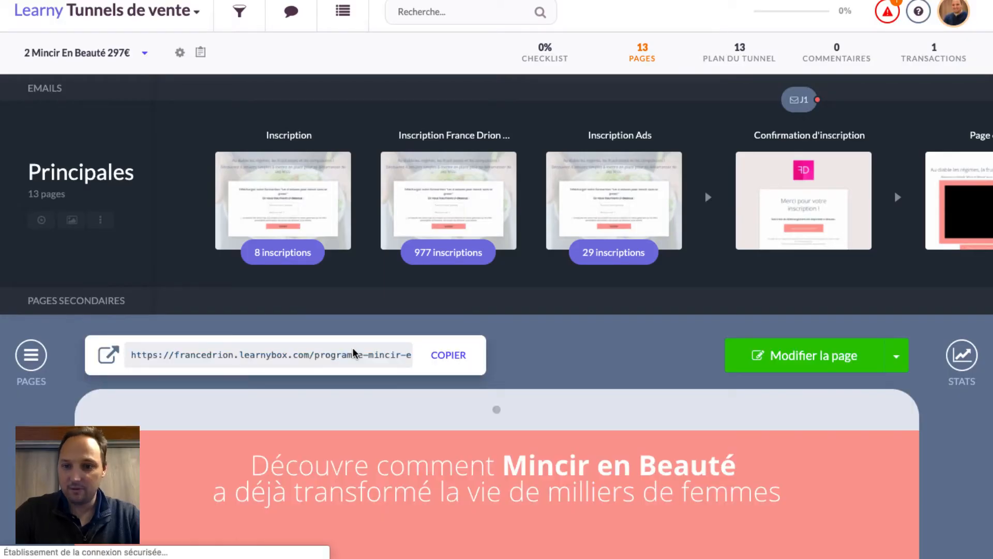
Reopen the "'Mincir en beauté Vente" page for editing from the funnel overview and return to the A.M.O.U.R section.
{"action": "scroll", "coordinate": [554, 445], "scroll_direction": "down", "scroll_amount": 5}
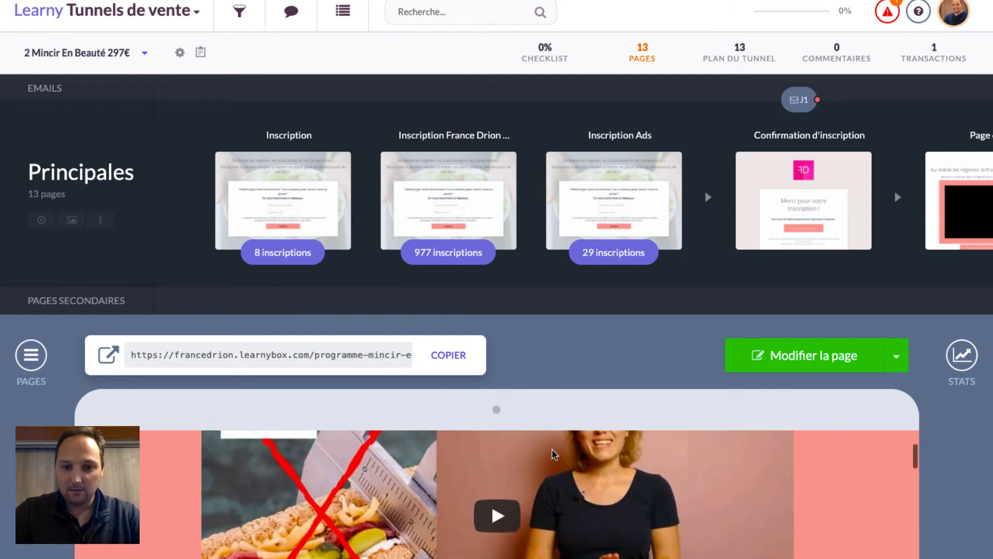
{"action": "scroll", "coordinate": [880, 231], "scroll_direction": "right", "scroll_amount": 10}
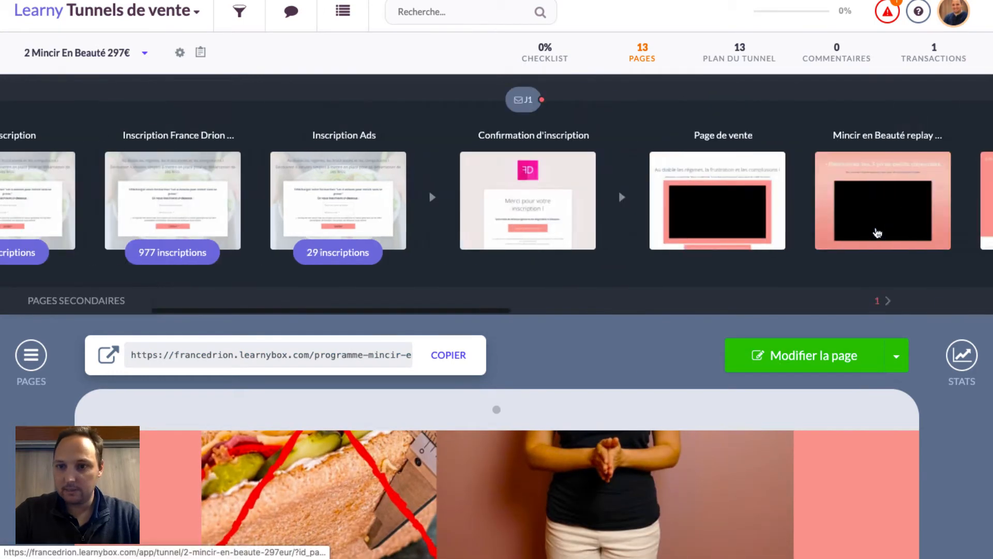
{"action": "left_click", "coordinate": [877, 232]}
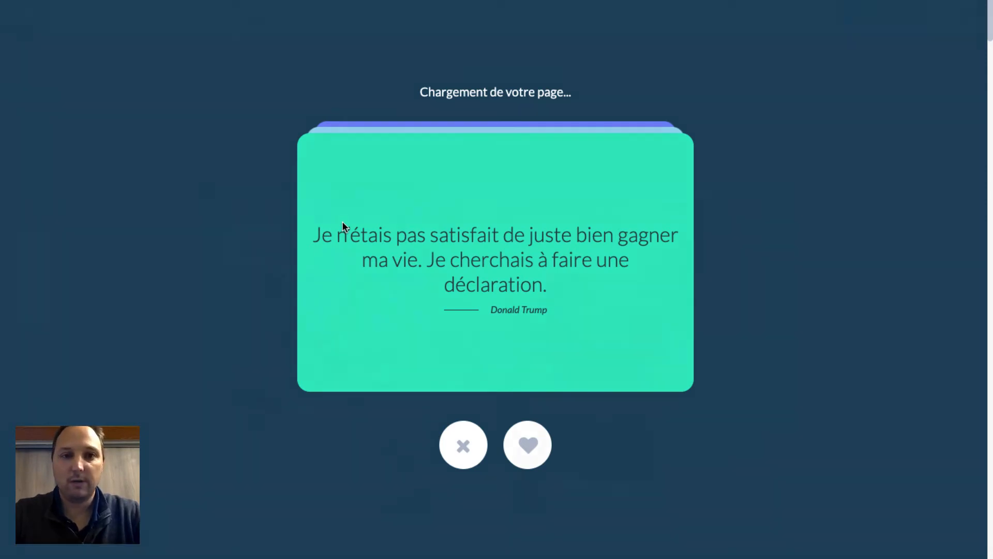
{"action": "scroll", "coordinate": [433, 393], "scroll_direction": "down", "scroll_amount": 15}
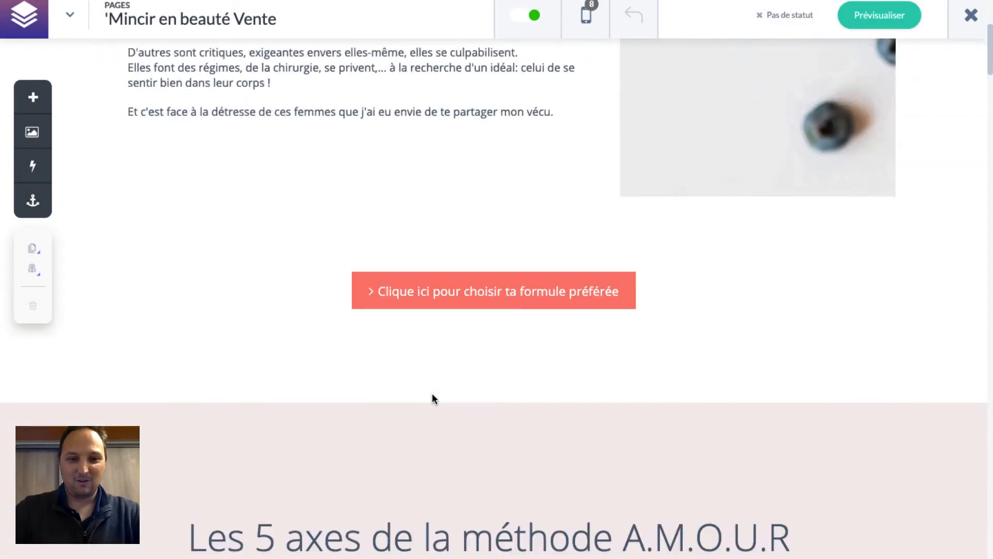
{"action": "scroll", "coordinate": [433, 393], "scroll_direction": "down", "scroll_amount": 2}
{"action": "scroll", "coordinate": [432, 393], "scroll_direction": "up", "scroll_amount": 2}
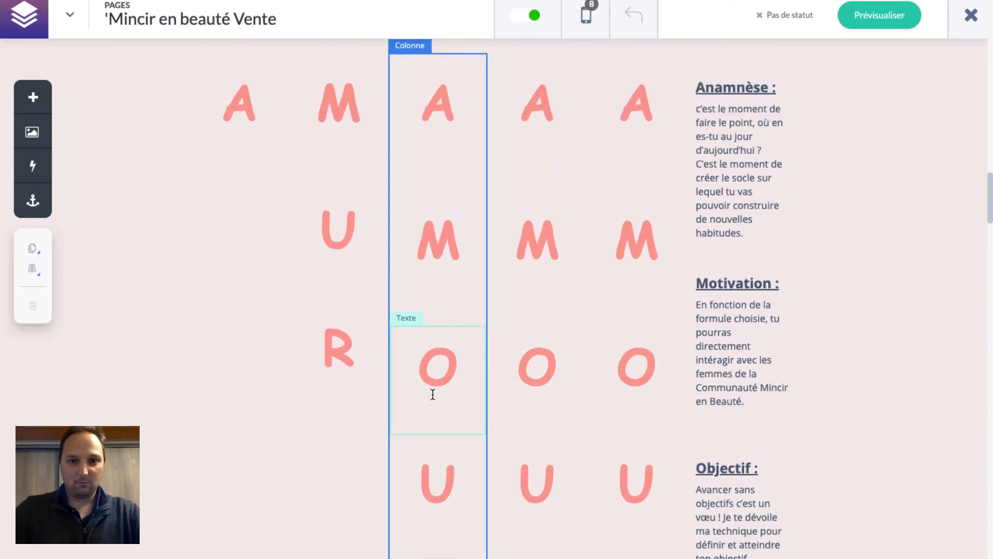
Delete the letters U and R from the second letter column, keeping only the M.
{"action": "left_click", "coordinate": [344, 247]}
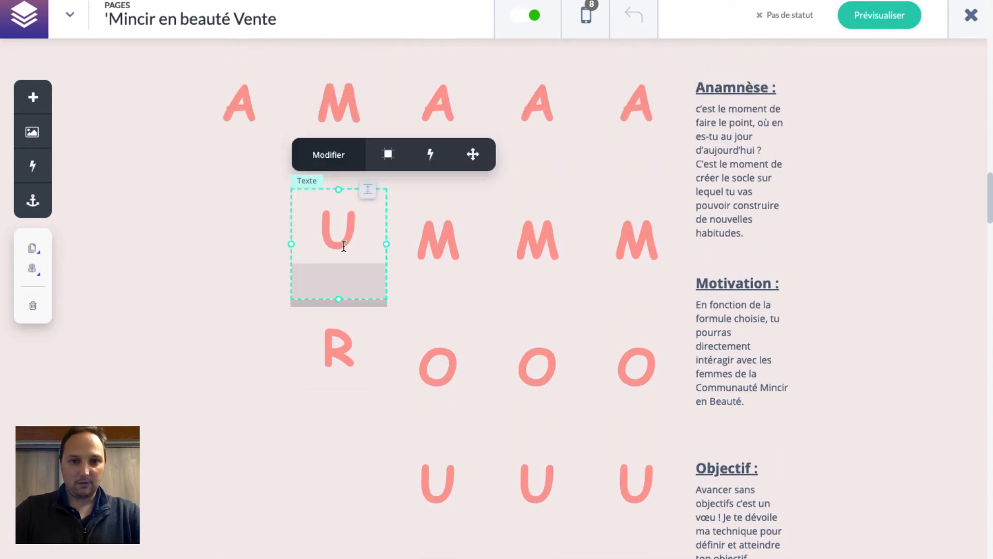
{"action": "left_click", "coordinate": [35, 309]}
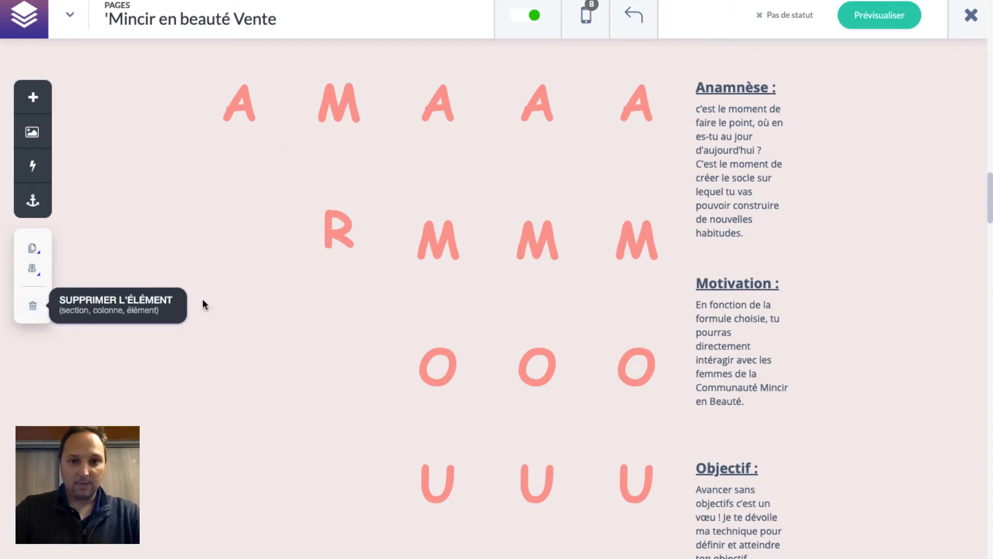
{"action": "left_click", "coordinate": [344, 234]}
{"action": "left_click", "coordinate": [33, 306]}
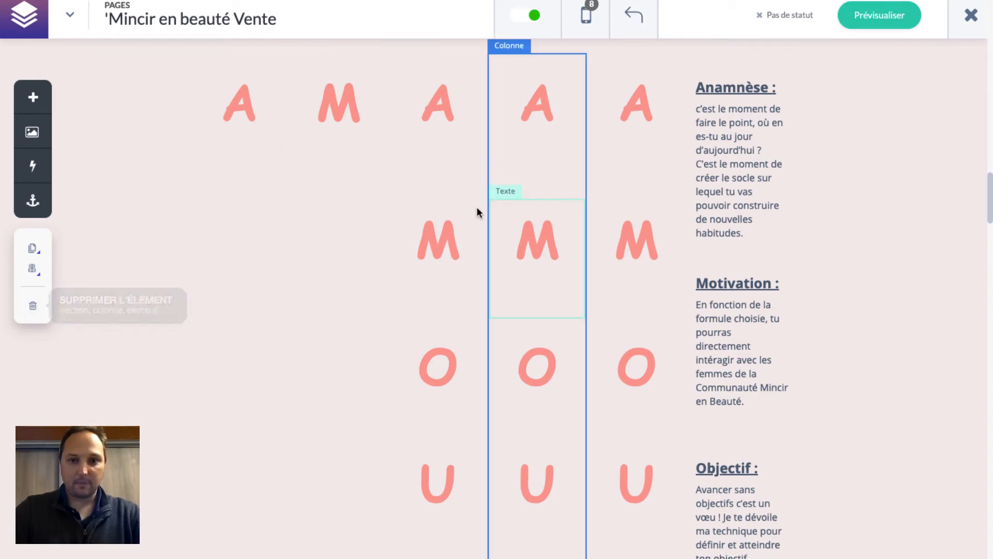
Delete the letters M, A, U and R from the third letter column, keeping only the O.
{"action": "left_click", "coordinate": [445, 251]}
{"action": "left_click", "coordinate": [32, 306]}
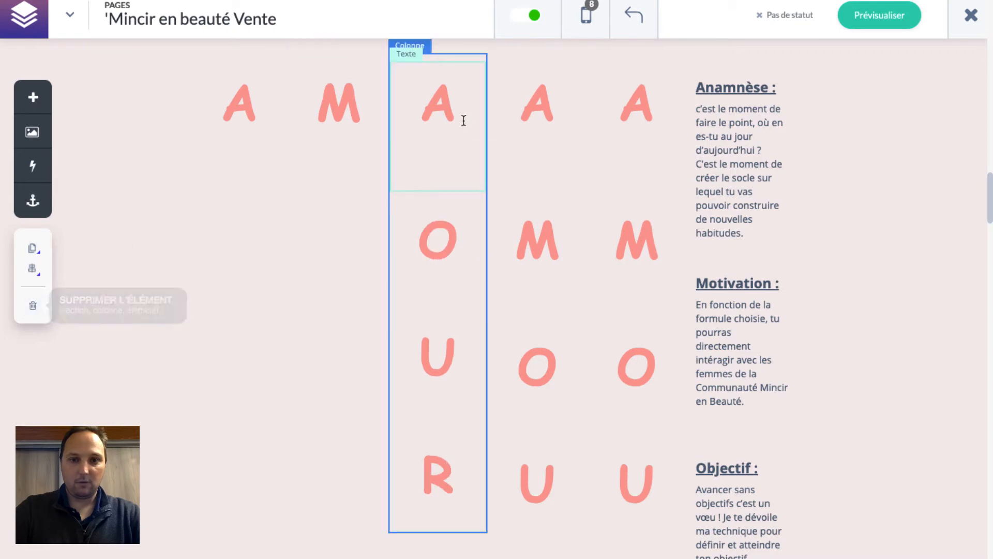
{"action": "left_click", "coordinate": [459, 118]}
{"action": "left_click", "coordinate": [32, 306]}
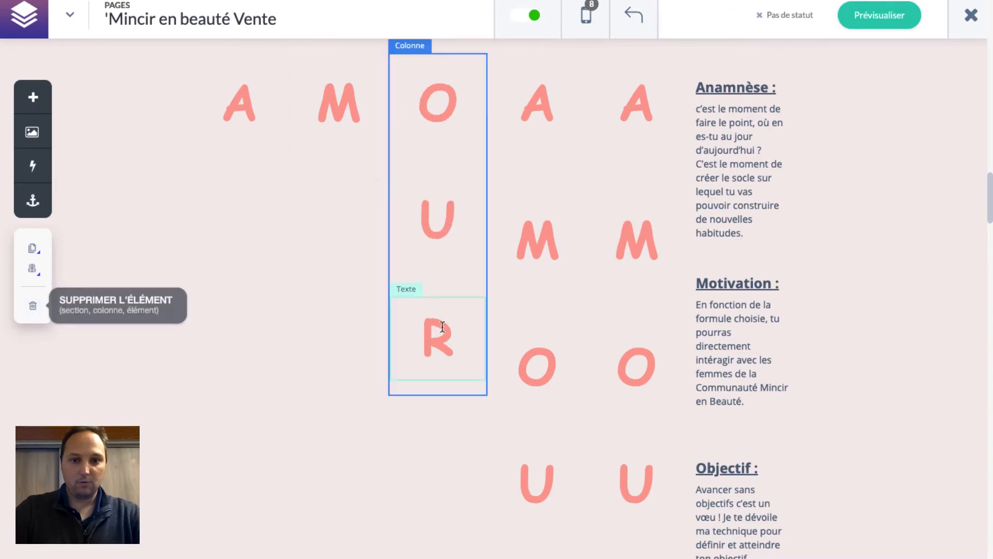
{"action": "left_click", "coordinate": [443, 223]}
{"action": "left_click", "coordinate": [32, 305]}
{"action": "left_click", "coordinate": [448, 226]}
{"action": "left_click", "coordinate": [32, 305]}
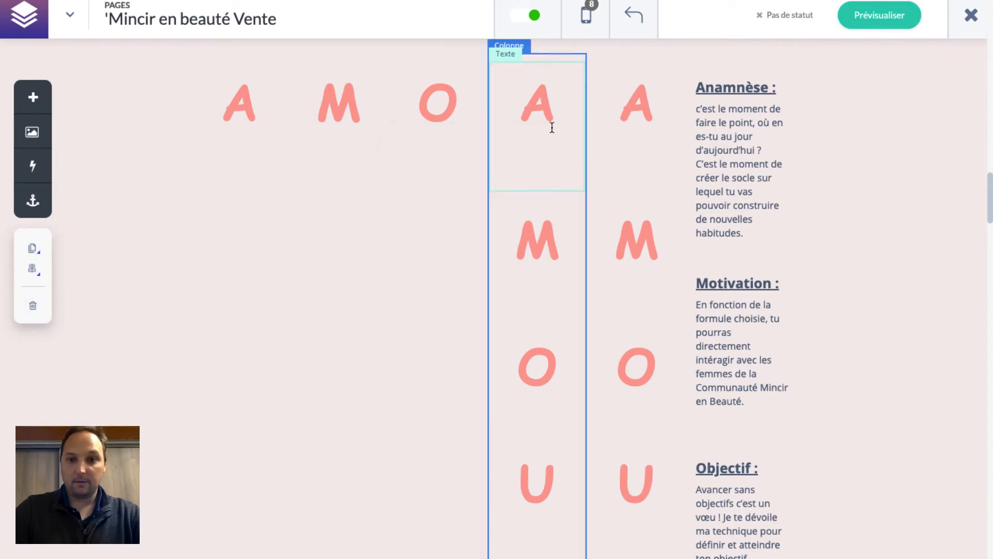
Delete the letters A, M, O and R from the fourth letter column, keeping only the U.
{"action": "left_click", "coordinate": [552, 126]}
{"action": "left_click", "coordinate": [33, 306]}
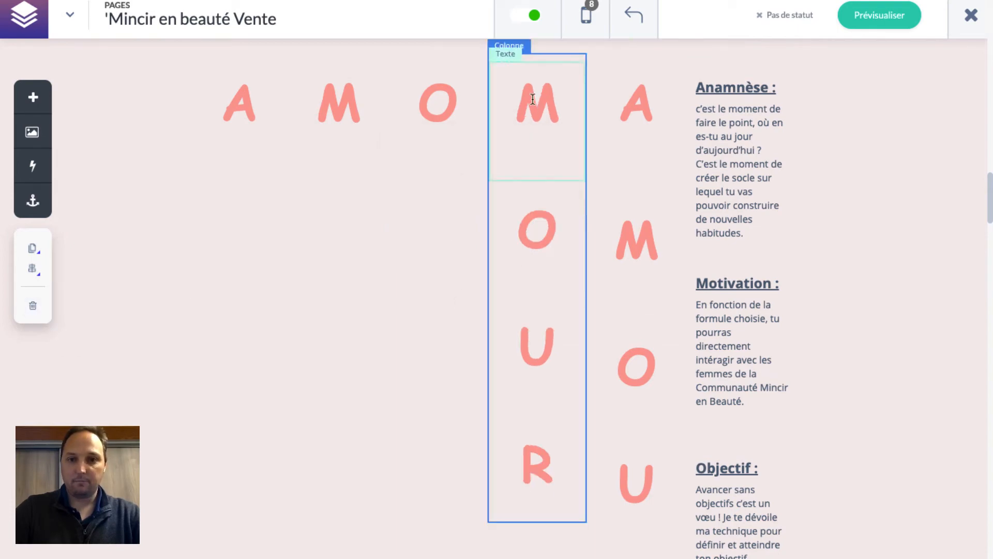
{"action": "left_click", "coordinate": [33, 306]}
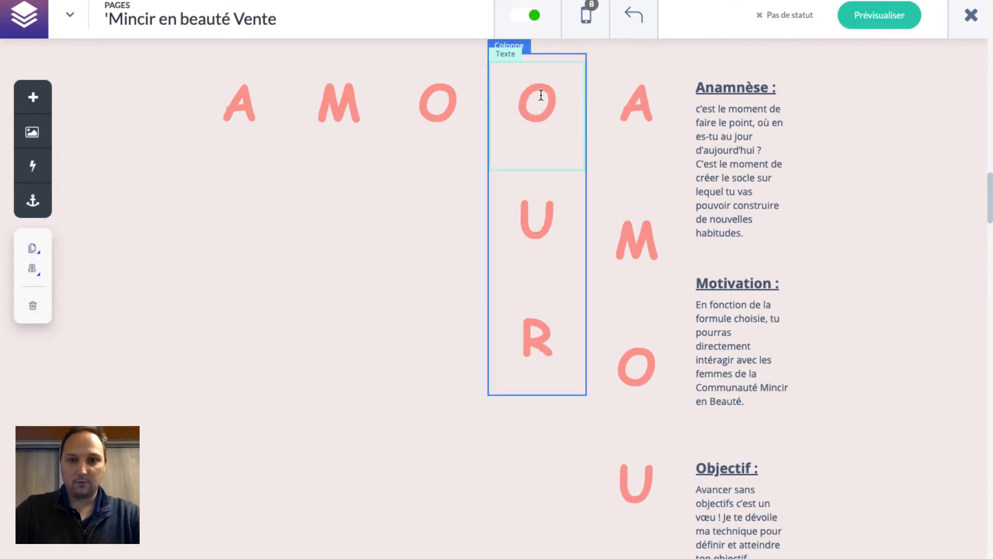
{"action": "left_click", "coordinate": [40, 308]}
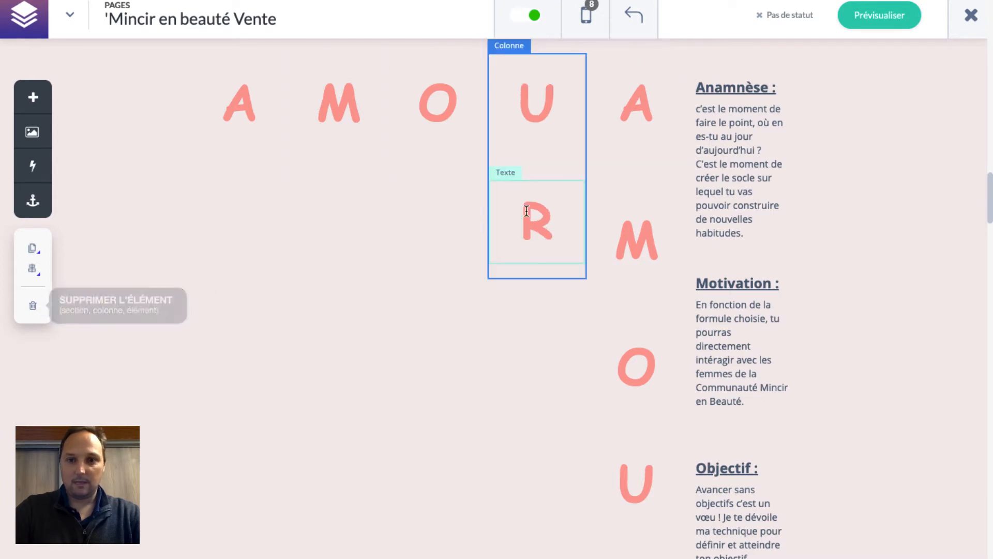
{"action": "left_click", "coordinate": [35, 308]}
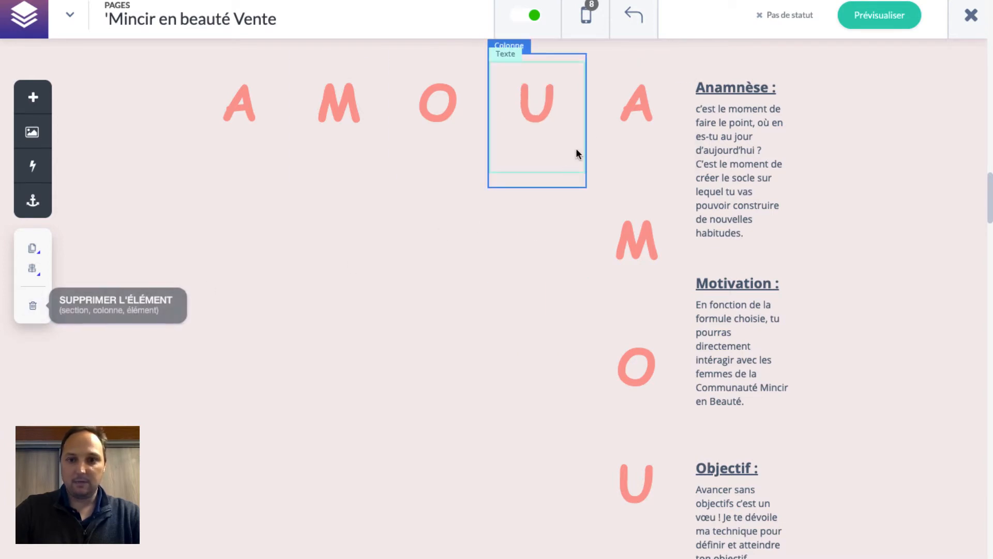
Delete the letters A, M, O and U from the fifth letter column, keeping only the R.
{"action": "left_click", "coordinate": [39, 310]}
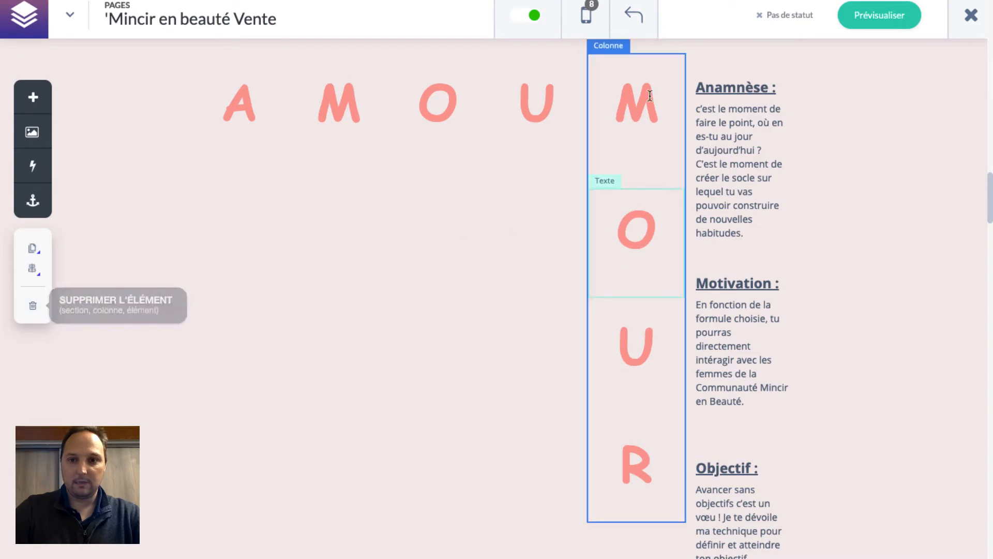
{"action": "left_click", "coordinate": [34, 312]}
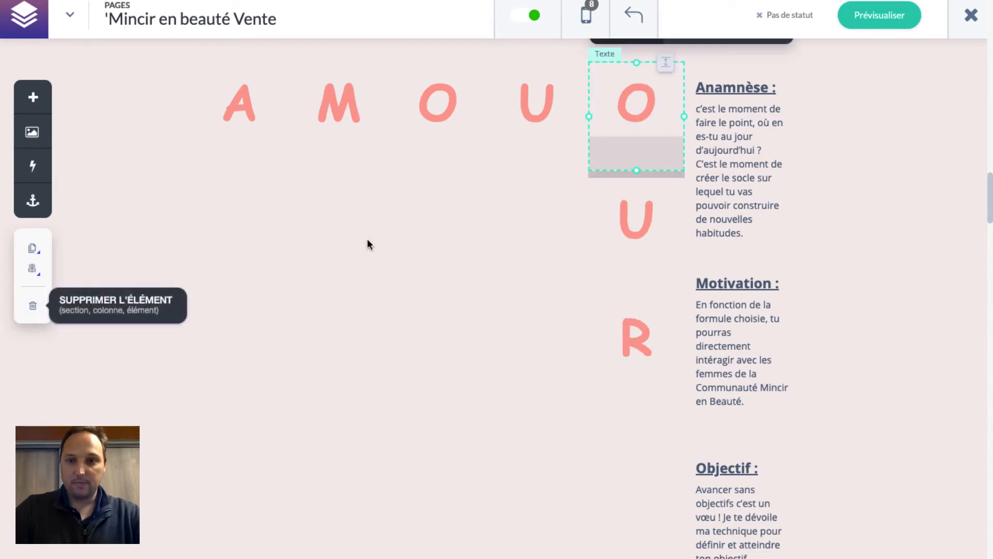
{"action": "left_click", "coordinate": [33, 313]}
{"action": "left_click", "coordinate": [37, 312]}
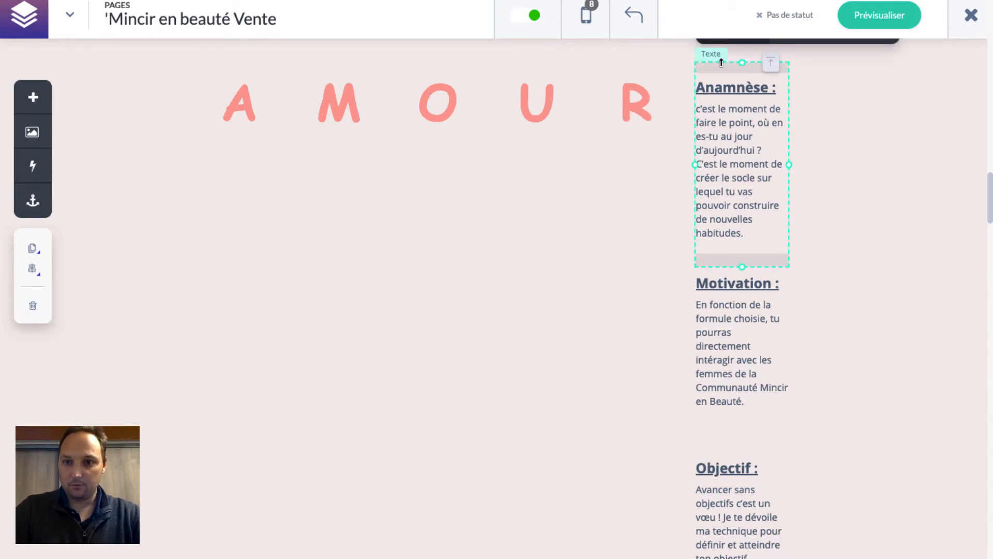
Move the "Anamnèse" text block into the first column, beneath the letter A.
{"action": "scroll", "coordinate": [770, 183], "scroll_direction": "up", "scroll_amount": 1}
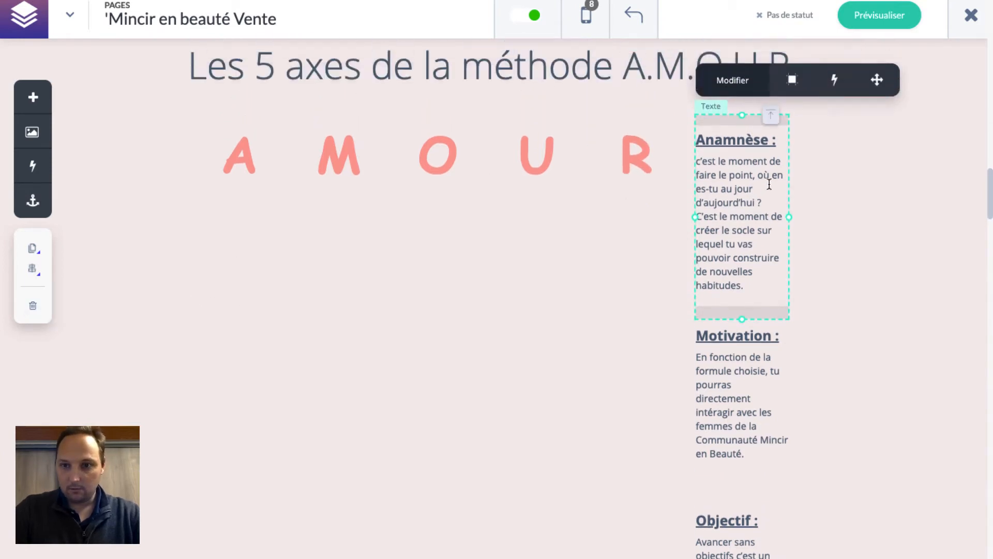
{"action": "left_click_drag", "start_coordinate": [878, 91], "coordinate": [261, 189]}
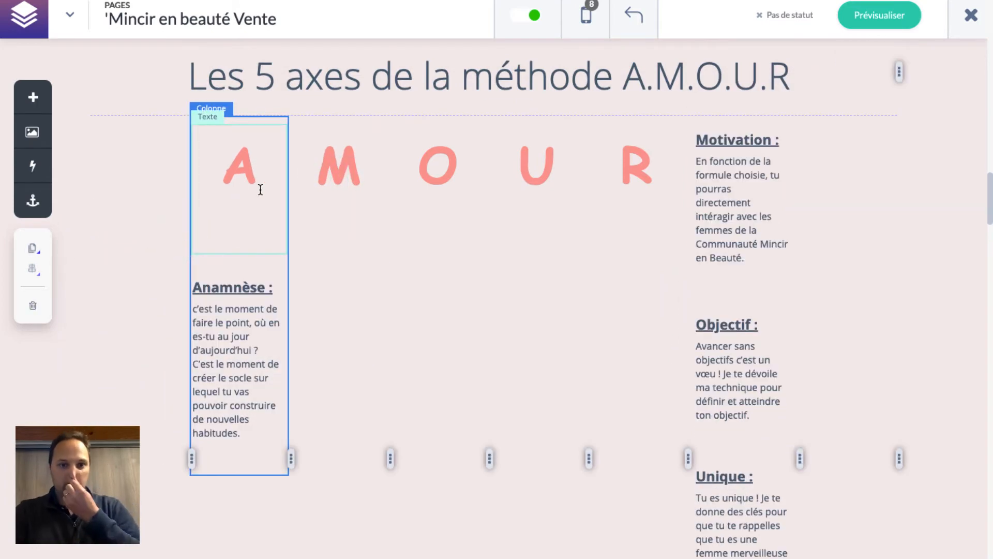
Move the "Motivation" text block beneath the letter M and the "Objectif" text block beneath the letter O.
{"action": "left_click", "coordinate": [732, 190]}
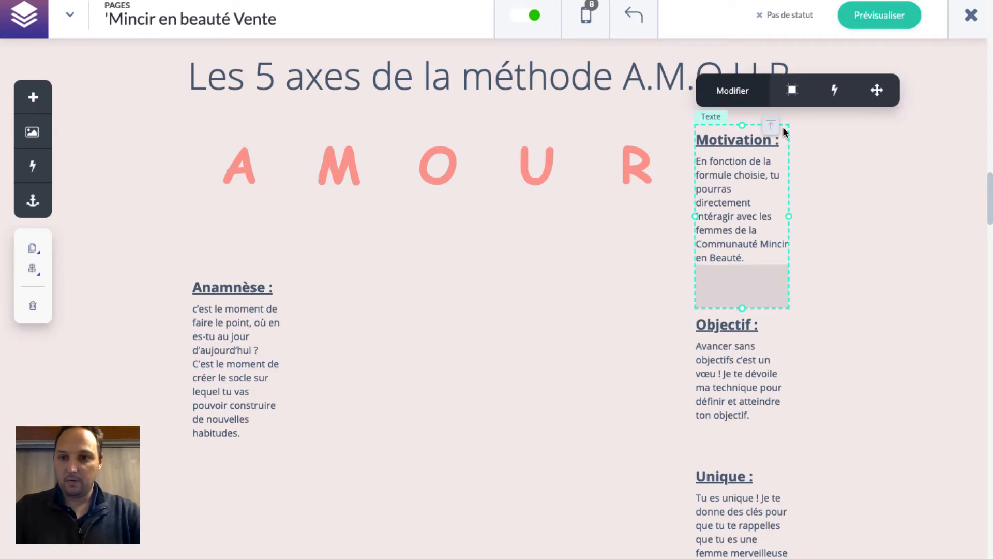
{"action": "left_click_drag", "start_coordinate": [878, 91], "coordinate": [343, 175]}
{"action": "left_click", "coordinate": [752, 207]}
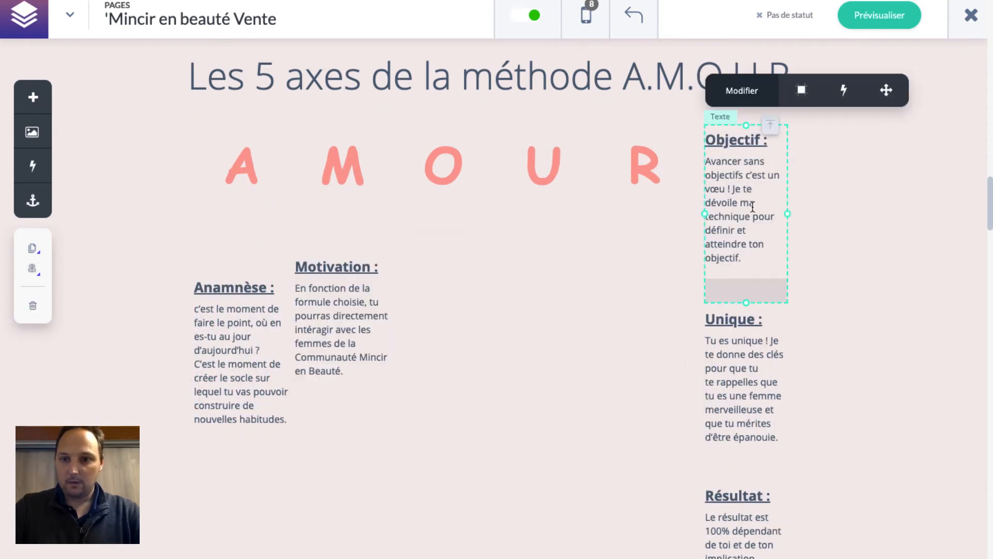
{"action": "left_click_drag", "start_coordinate": [884, 91], "coordinate": [440, 227]}
Move the "Unique" text block beneath the letter U and the "Résultat" text block beneath the letter R.
{"action": "left_click", "coordinate": [752, 211]}
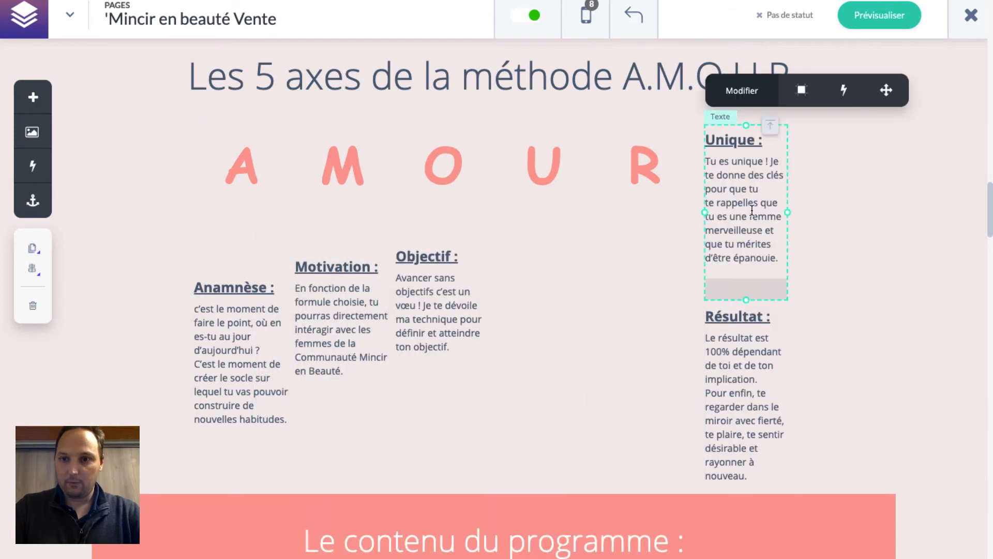
{"action": "left_click_drag", "start_coordinate": [572, 171], "coordinate": [557, 189]}
{"action": "left_click", "coordinate": [726, 256]}
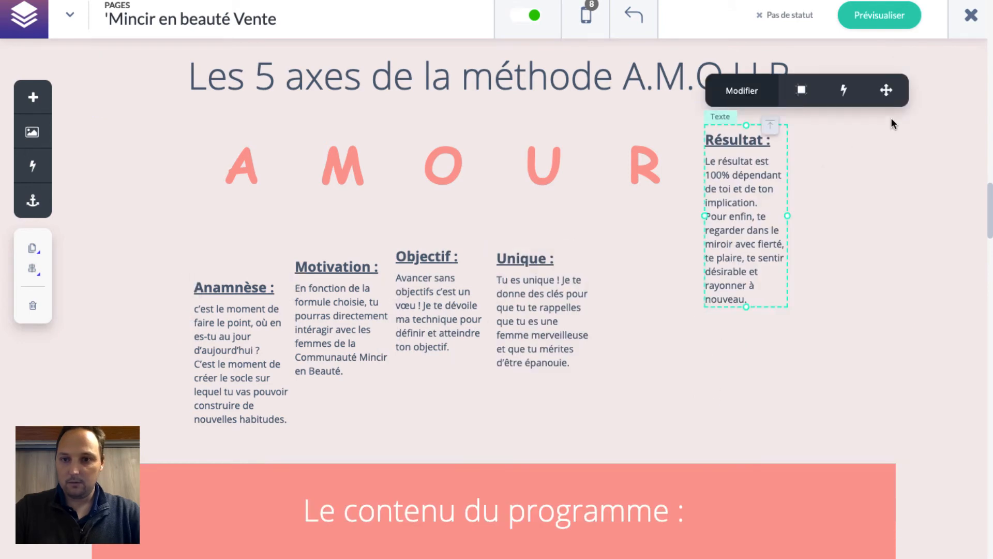
{"action": "left_click_drag", "start_coordinate": [891, 99], "coordinate": [628, 232]}
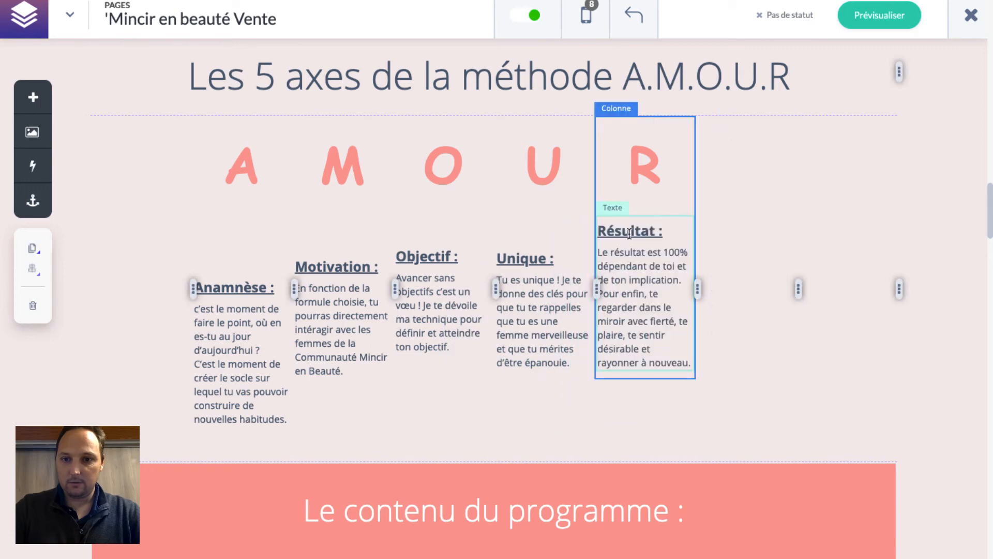
Delete the emptied description column beside the letter R column.
{"action": "left_click", "coordinate": [750, 187]}
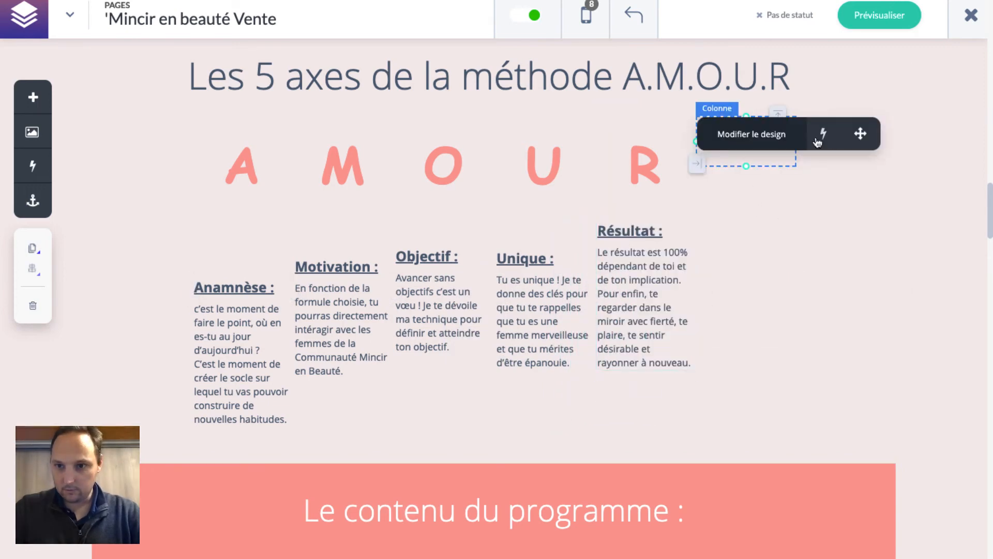
{"action": "left_click", "coordinate": [32, 305]}
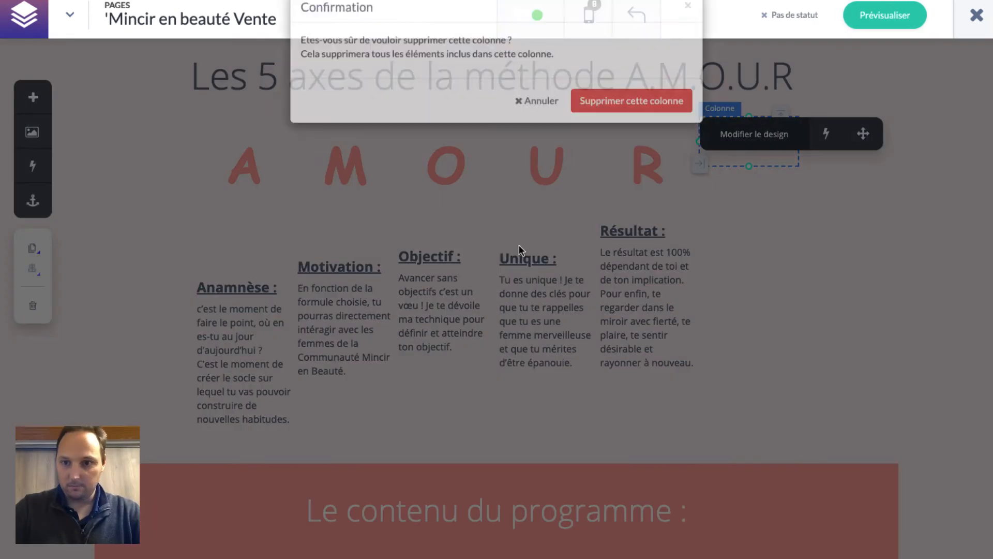
{"action": "left_click", "coordinate": [643, 128]}
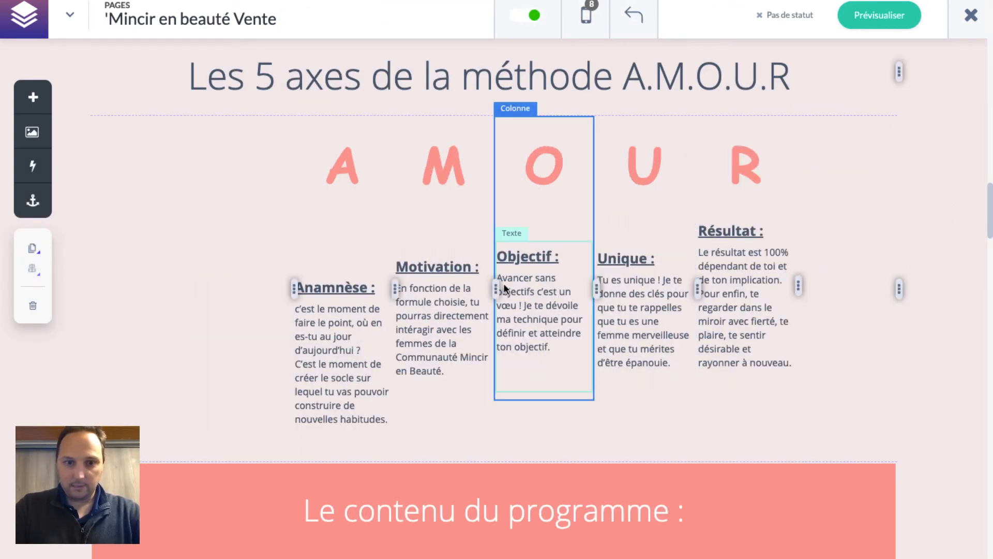
Extend the "Anamnèse" column toward the left edge of the section and narrow it from its right side.
{"action": "left_click_drag", "start_coordinate": [293, 293], "coordinate": [151, 295]}
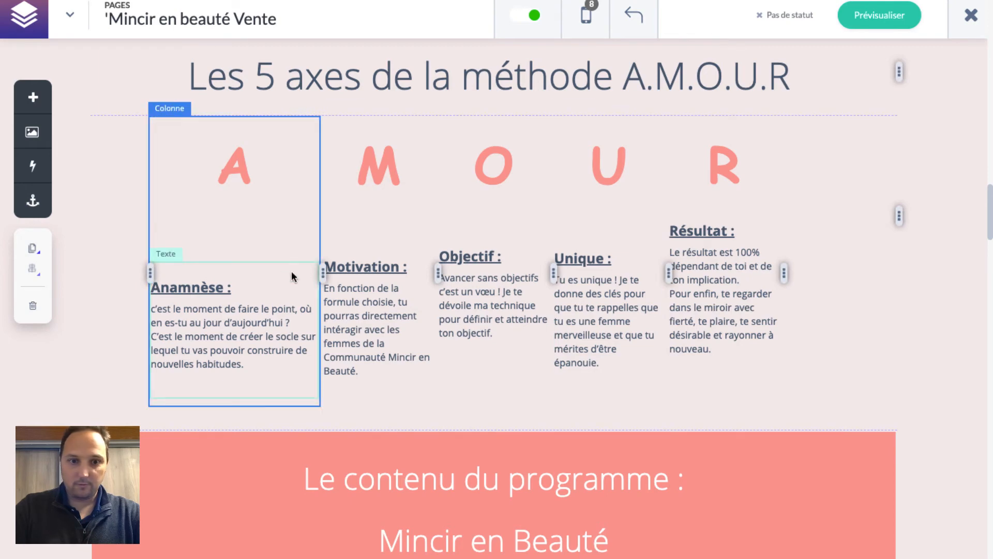
{"action": "left_click_drag", "start_coordinate": [322, 272], "coordinate": [291, 270]}
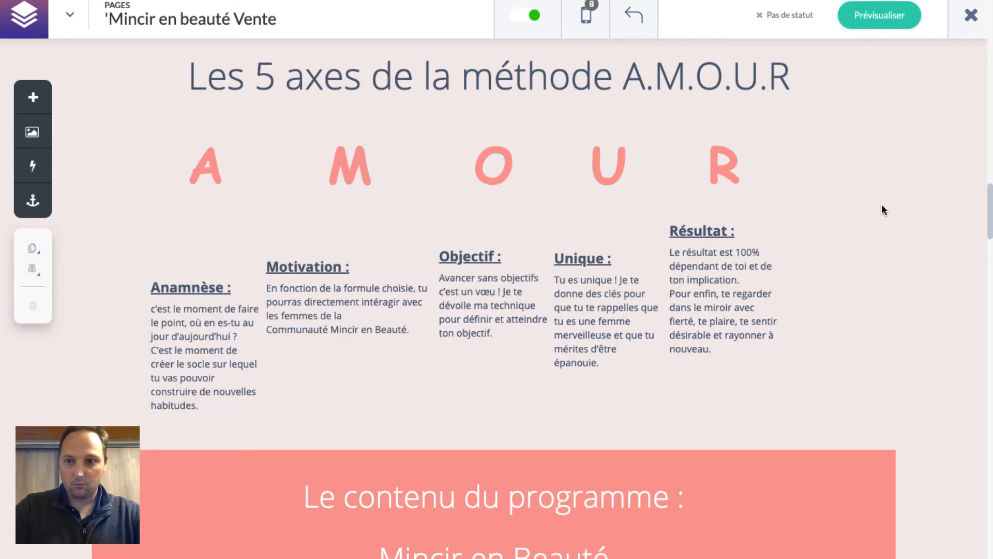
{"action": "left_click", "coordinate": [839, 150]}
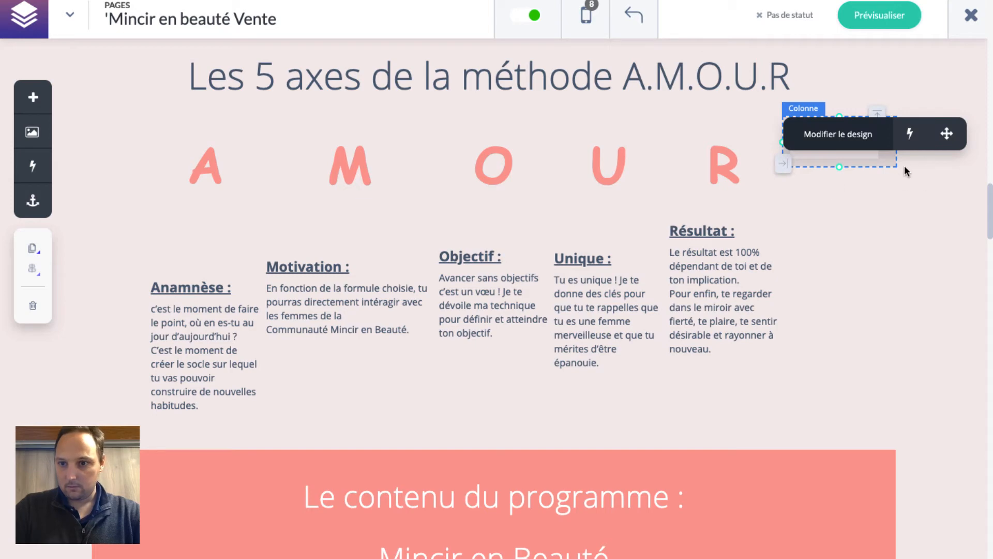
{"action": "left_click", "coordinate": [904, 202]}
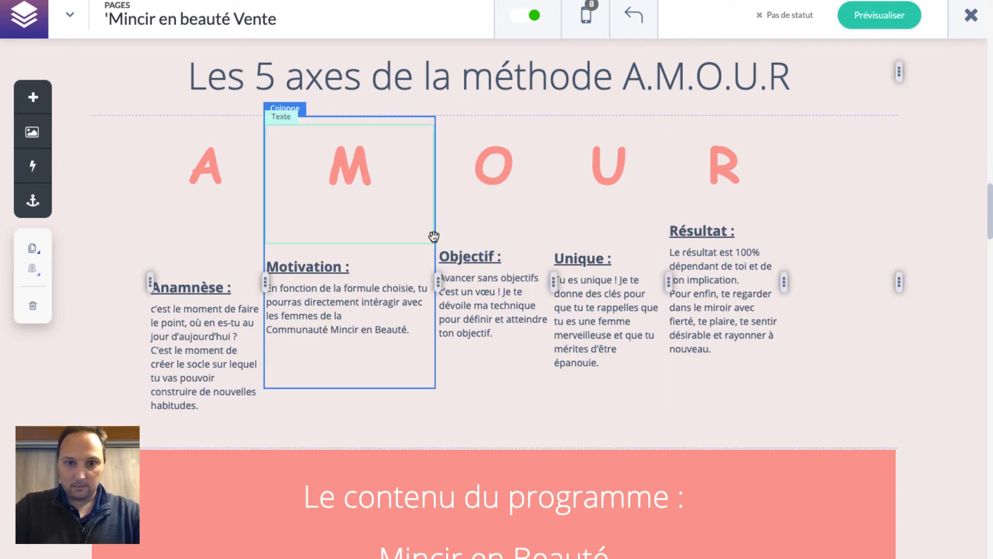
Shift the boundaries of the Motivation, Objectif, Unique and Résultat columns leftward so all five columns are equally wide.
{"action": "left_click_drag", "start_coordinate": [438, 281], "coordinate": [391, 281]}
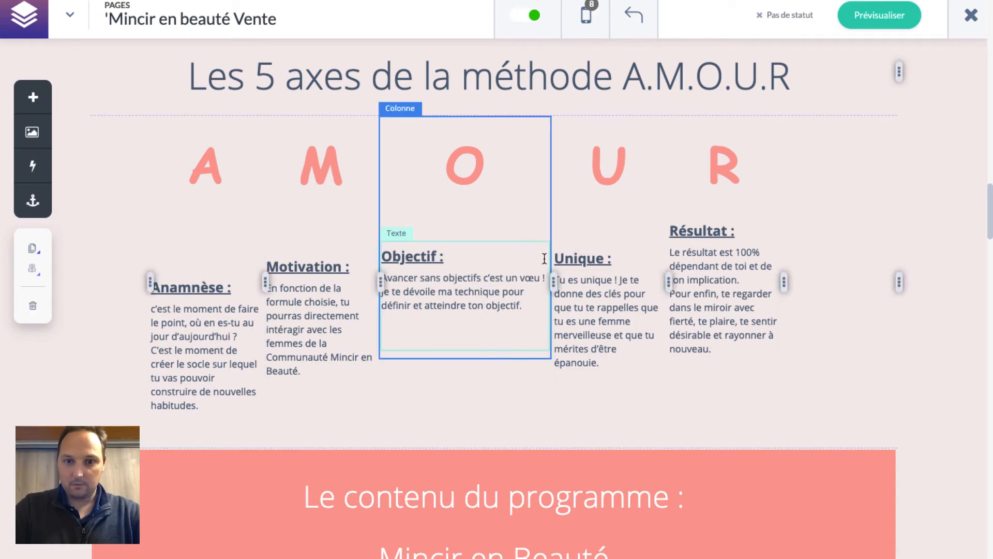
{"action": "left_click_drag", "start_coordinate": [551, 282], "coordinate": [511, 288]}
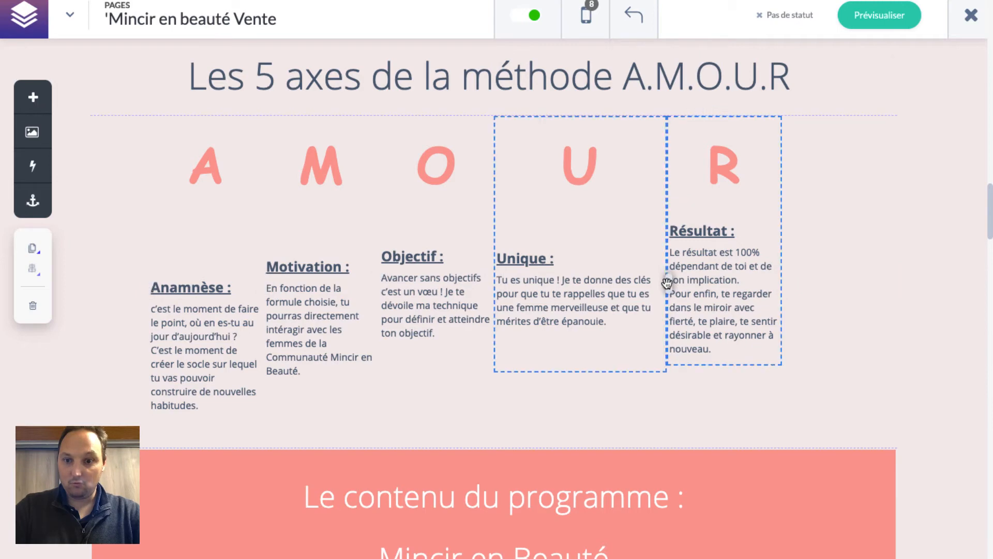
{"action": "left_click_drag", "start_coordinate": [647, 283], "coordinate": [627, 282]}
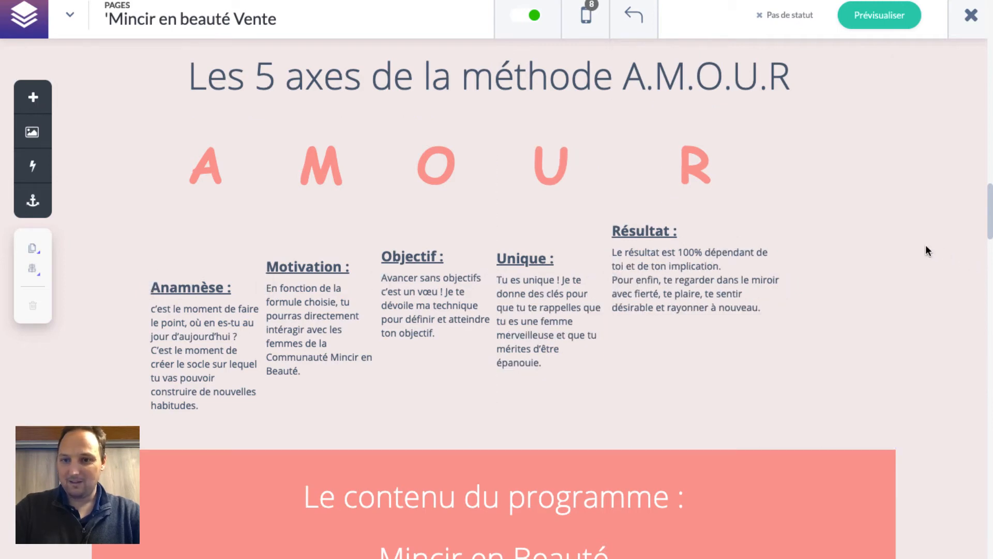
{"action": "left_click_drag", "start_coordinate": [782, 282], "coordinate": [752, 281]}
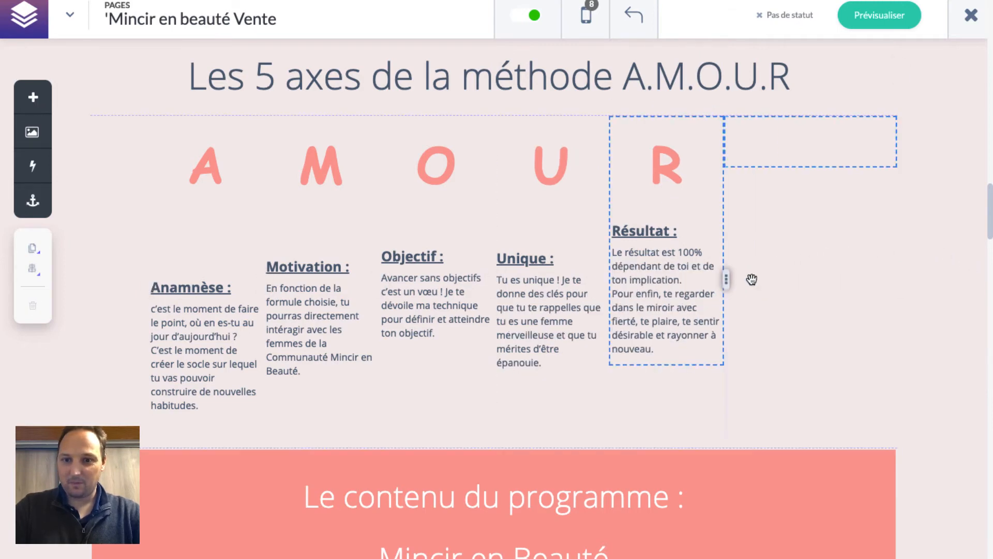
{"action": "left_click", "coordinate": [856, 153]}
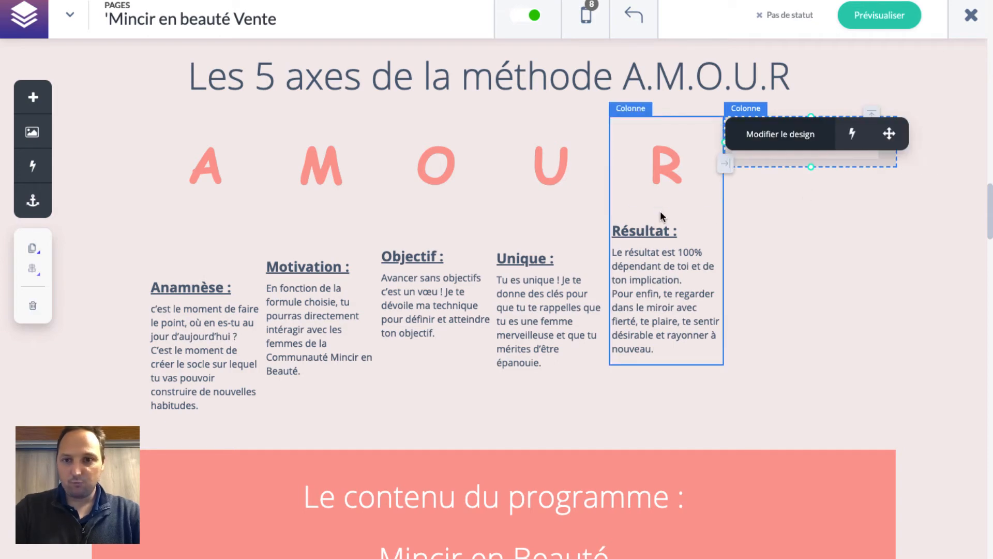
{"action": "left_click", "coordinate": [929, 178]}
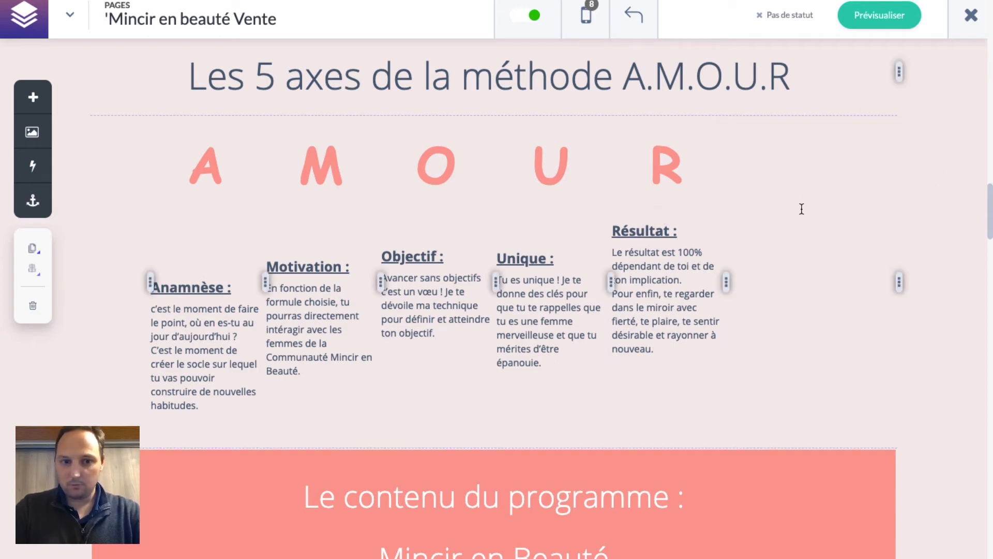
Shift the boundaries of the five letter columns rightward to centre the group under the heading, keeping equal widths.
{"action": "left_click_drag", "start_coordinate": [151, 299], "coordinate": [225, 290]}
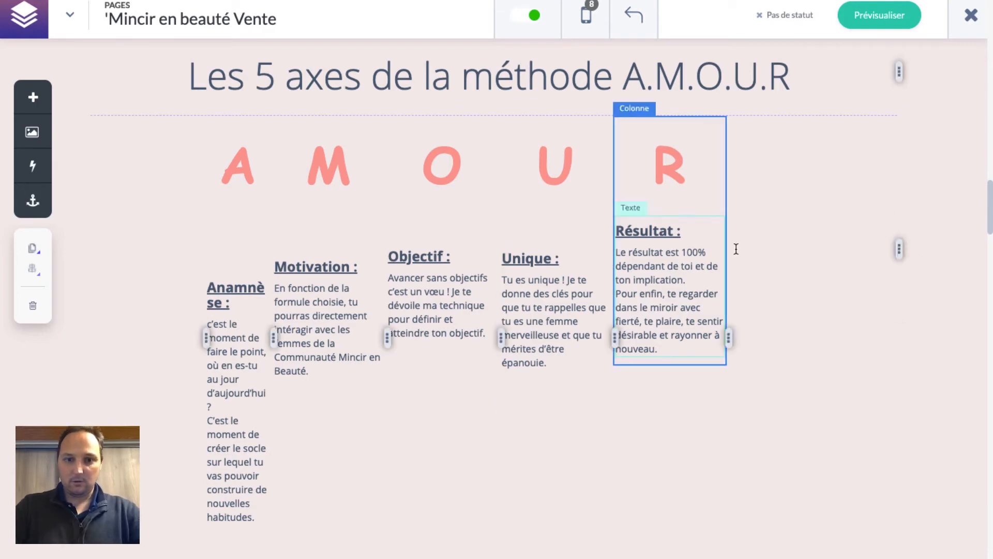
{"action": "left_click_drag", "start_coordinate": [273, 339], "coordinate": [343, 338]}
{"action": "left_click", "coordinate": [865, 300]}
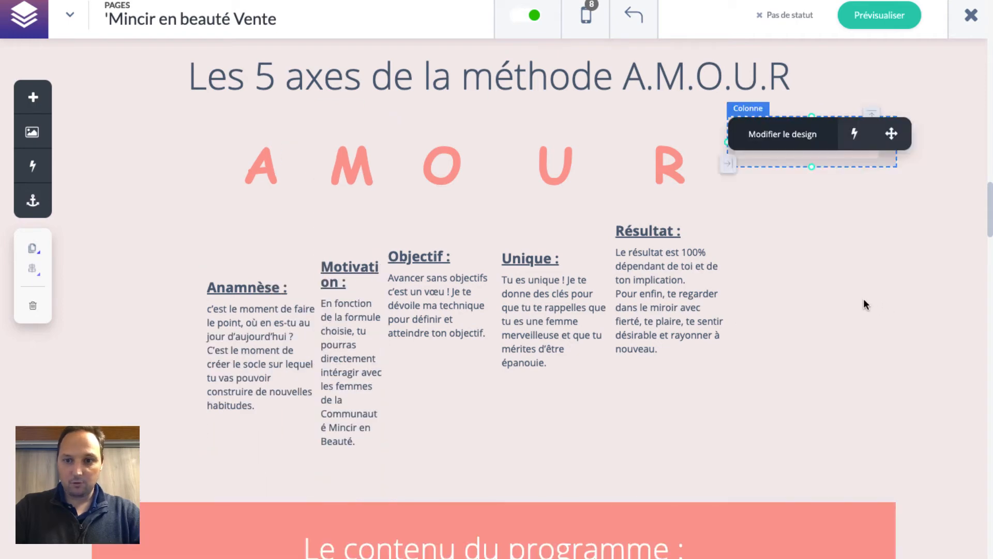
{"action": "left_click", "coordinate": [918, 258]}
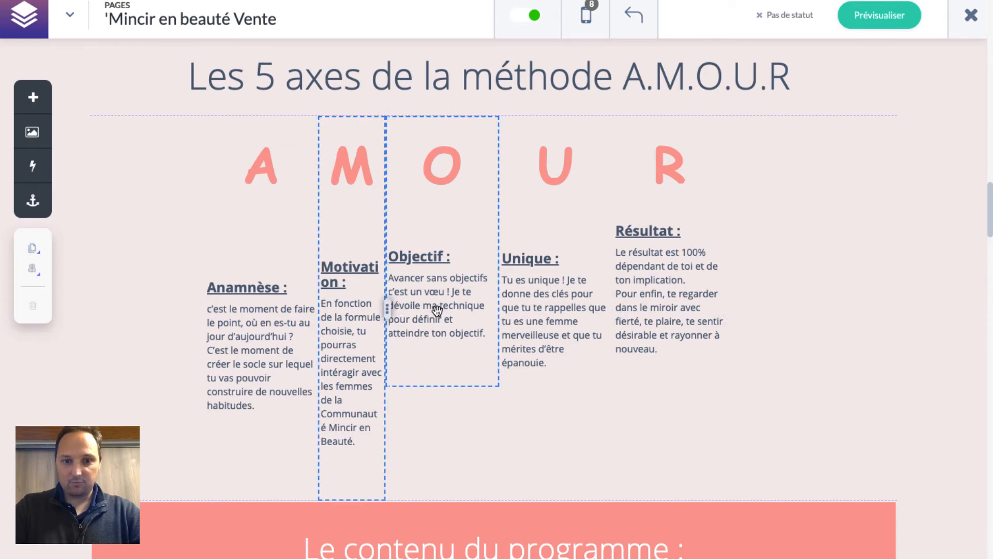
{"action": "left_click_drag", "start_coordinate": [444, 309], "coordinate": [451, 311]}
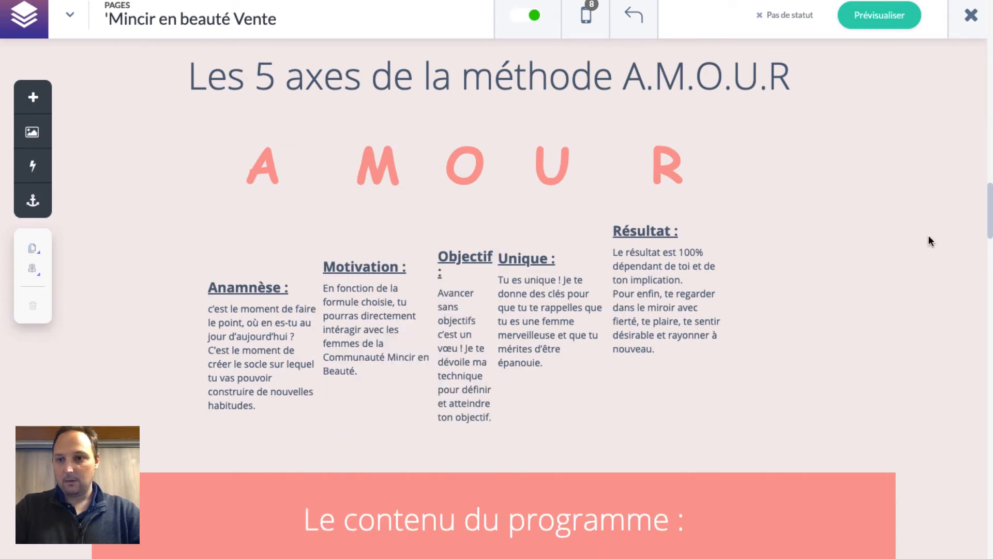
{"action": "left_click_drag", "start_coordinate": [497, 293], "coordinate": [682, 300]}
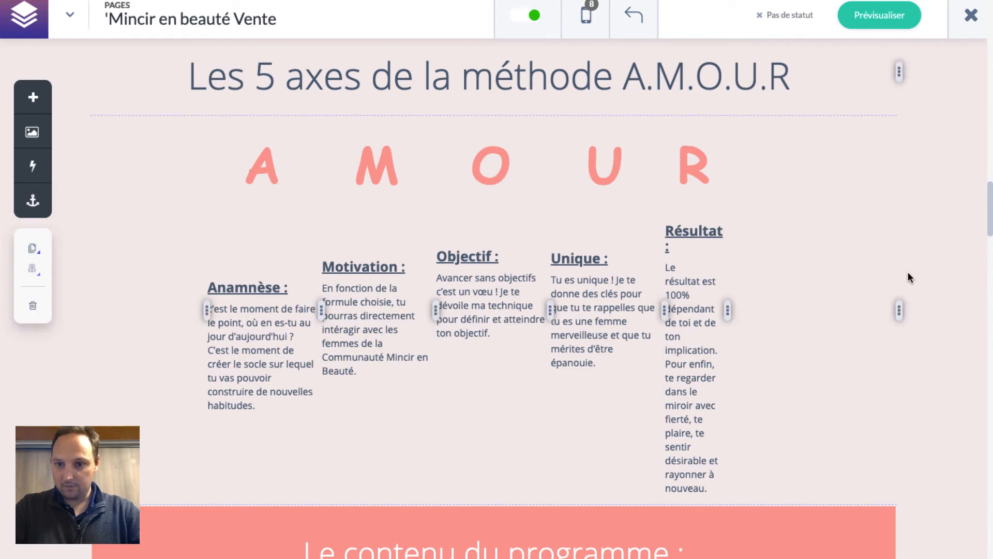
{"action": "left_click_drag", "start_coordinate": [765, 308], "coordinate": [802, 307]}
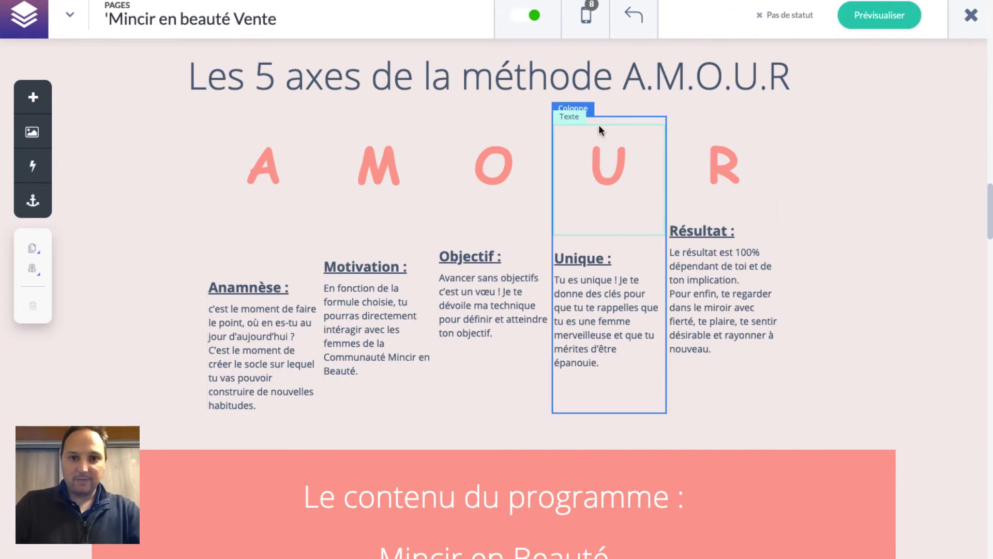
Remove the blank space beneath the letters A and M to bring their descriptions closer.
{"action": "left_click", "coordinate": [262, 176]}
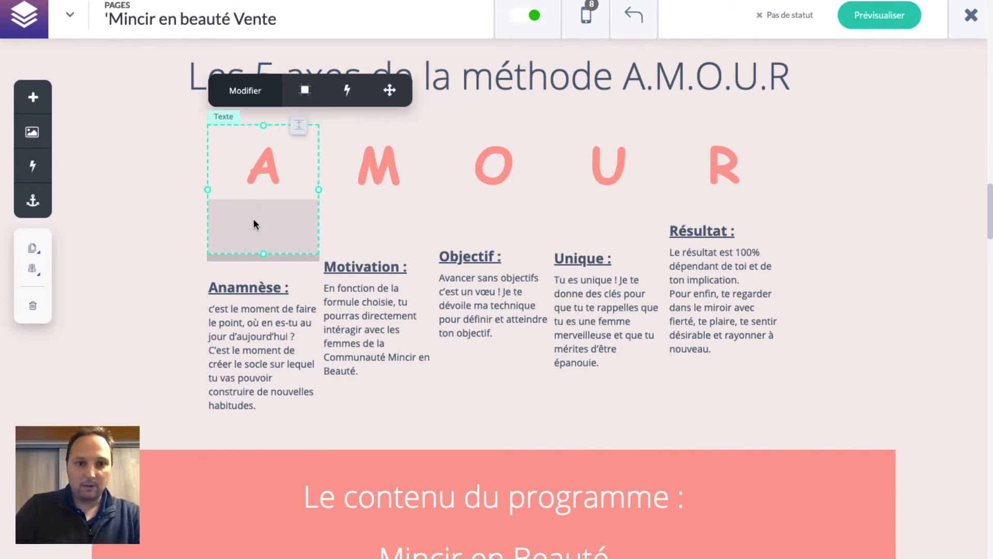
{"action": "double_click", "coordinate": [263, 251]}
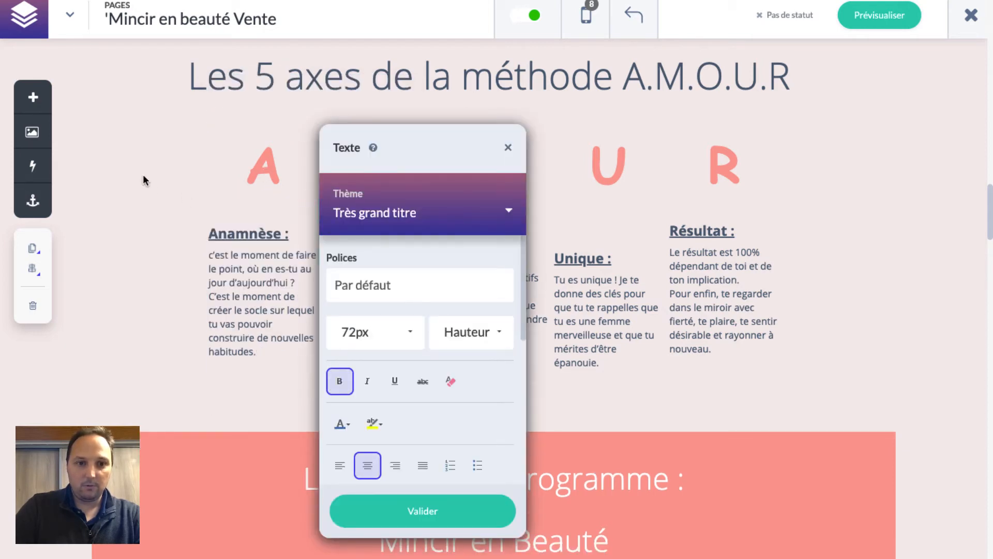
{"action": "left_click", "coordinate": [437, 511]}
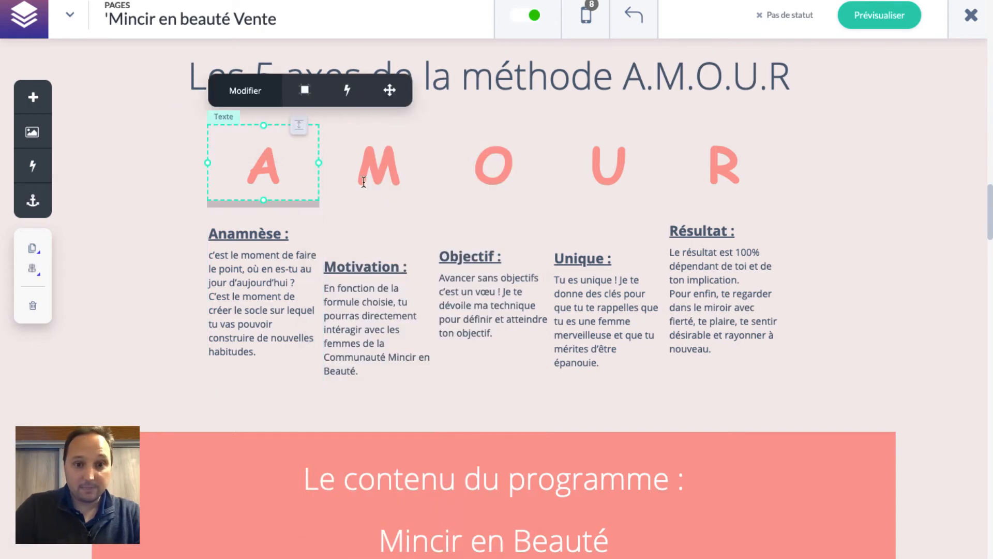
{"action": "left_click", "coordinate": [387, 165]}
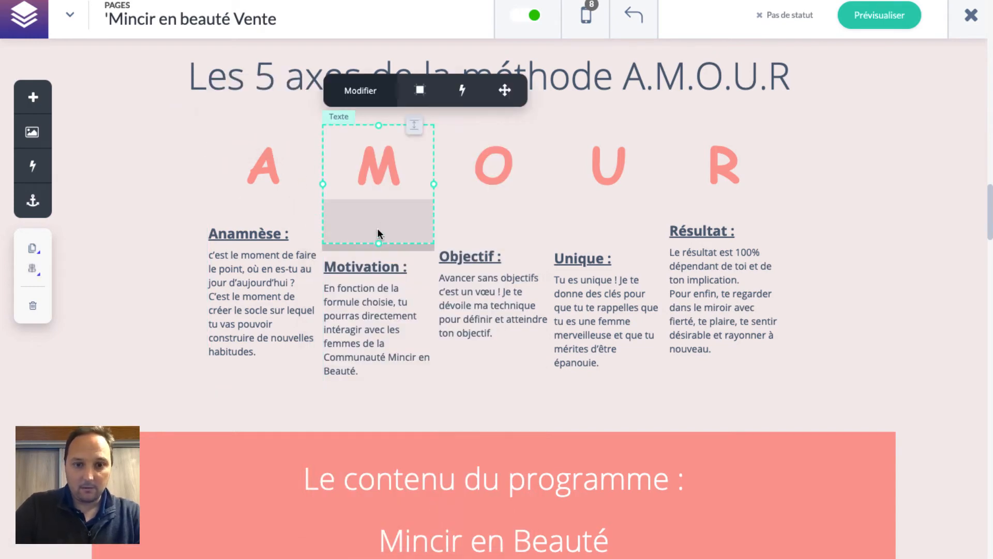
{"action": "left_click_drag", "start_coordinate": [378, 241], "coordinate": [377, 200]}
Remove the blank space beneath the letters O, U and R to bring their descriptions closer.
{"action": "left_click", "coordinate": [509, 151]}
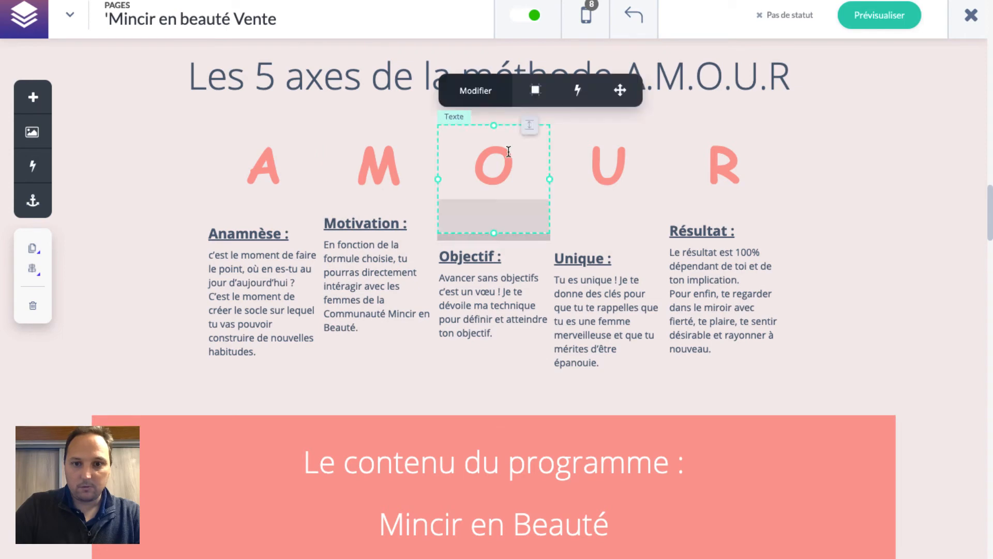
{"action": "left_click_drag", "start_coordinate": [493, 233], "coordinate": [494, 197]}
{"action": "left_click", "coordinate": [603, 165]}
{"action": "left_click_drag", "start_coordinate": [609, 233], "coordinate": [609, 200]}
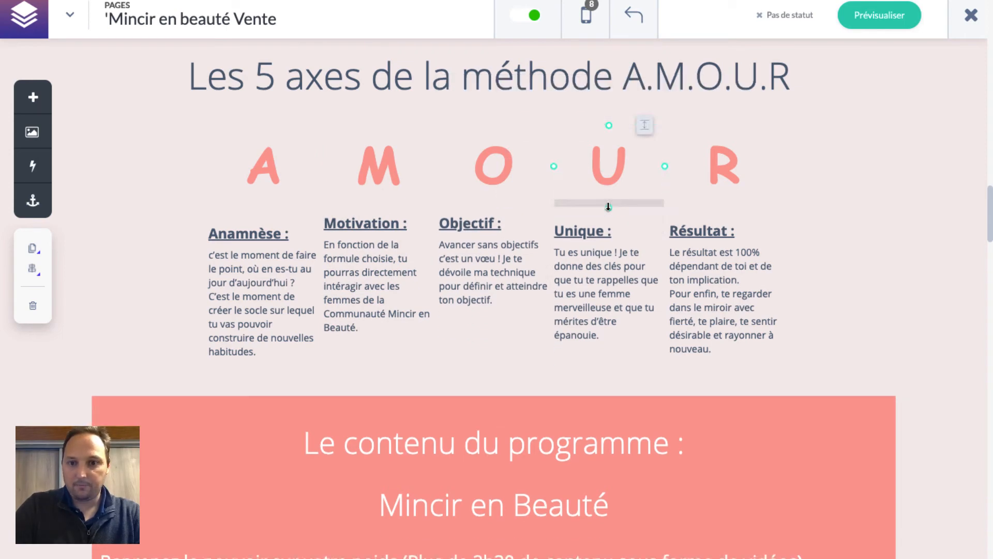
{"action": "left_click", "coordinate": [722, 165]}
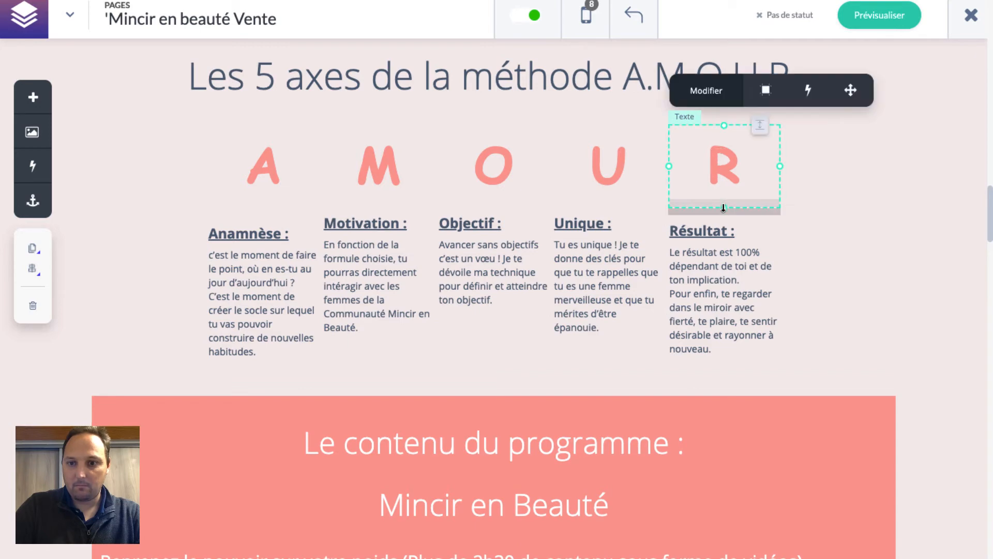
{"action": "left_click_drag", "start_coordinate": [722, 208], "coordinate": [723, 200]}
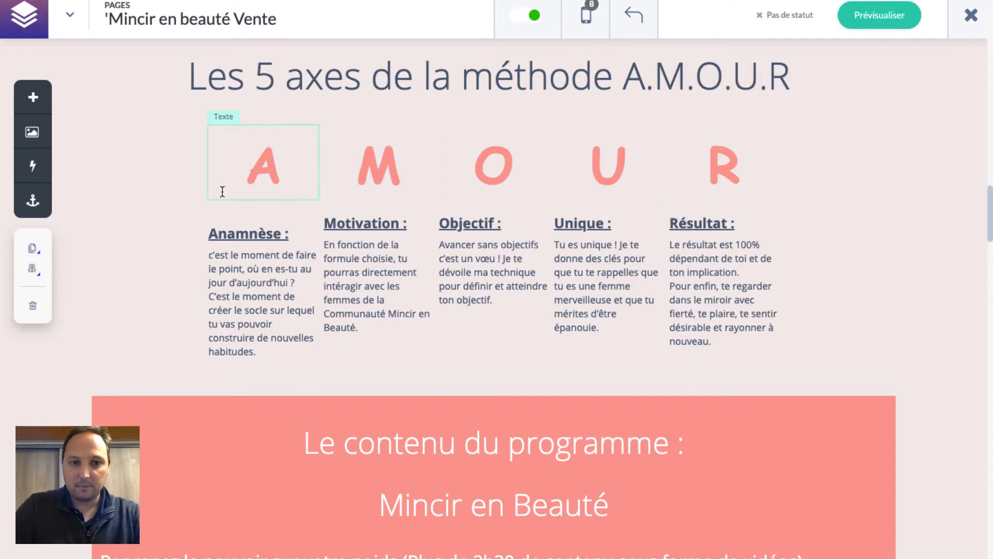
Remove the extra space above the "Anamnèse" title to align it with the other four titles.
{"action": "left_click", "coordinate": [280, 231]}
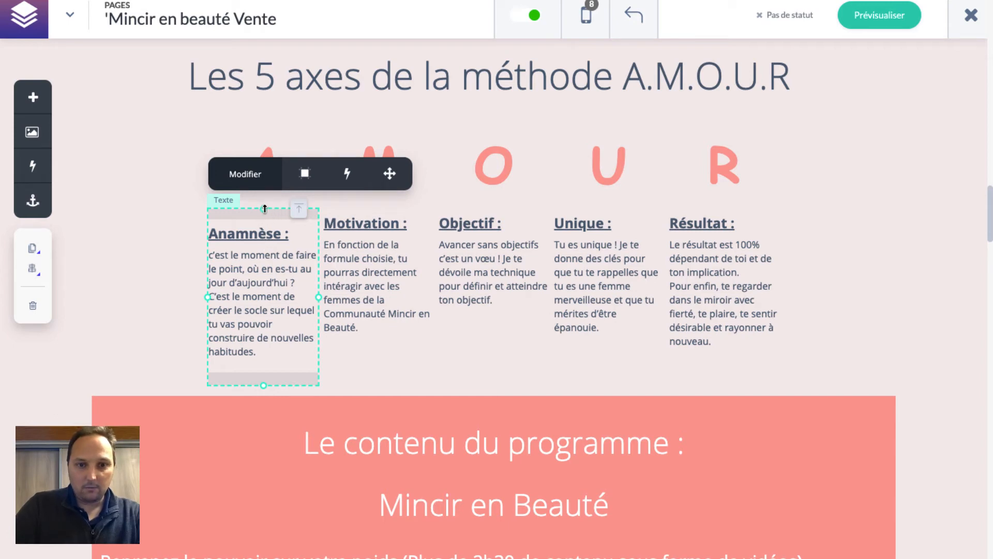
{"action": "left_click_drag", "start_coordinate": [263, 209], "coordinate": [264, 198]}
{"action": "left_click", "coordinate": [374, 214]}
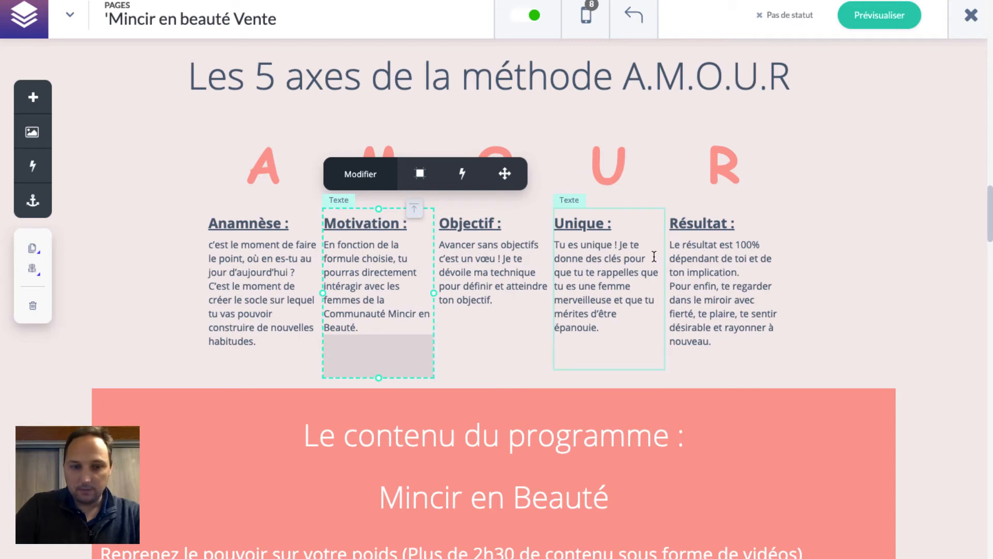
{"action": "left_click", "coordinate": [295, 221]}
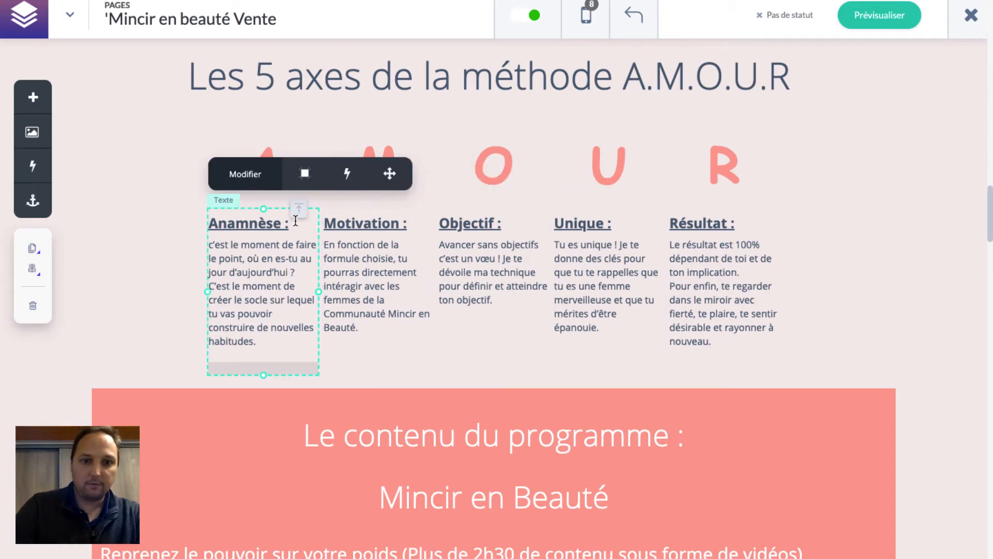
Remove the colon from the "Anamnèse" title and centre the title in its column.
{"action": "right_click", "coordinate": [281, 221]}
{"action": "right_click", "coordinate": [234, 228]}
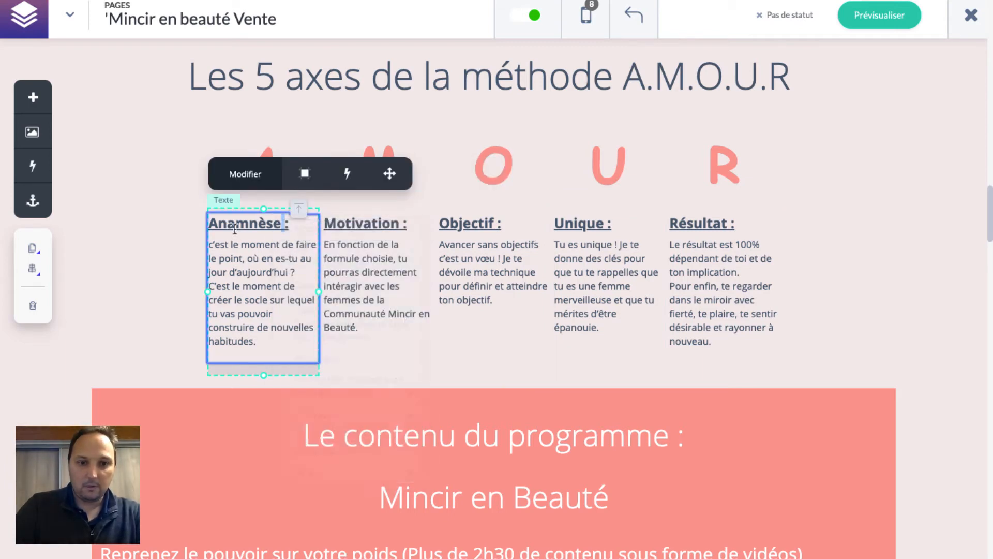
{"action": "left_click", "coordinate": [223, 265]}
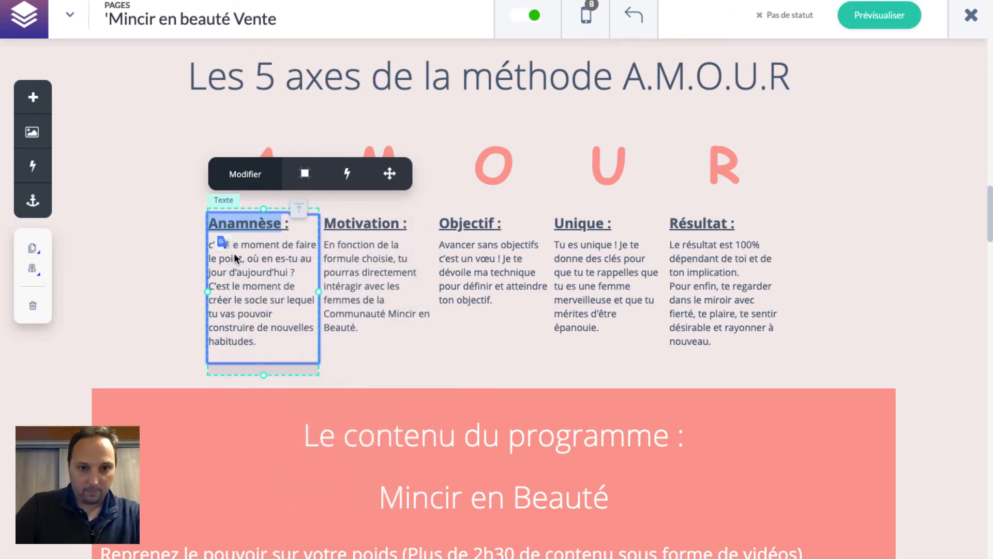
{"action": "double_click", "coordinate": [234, 257]}
{"action": "left_click", "coordinate": [293, 225]}
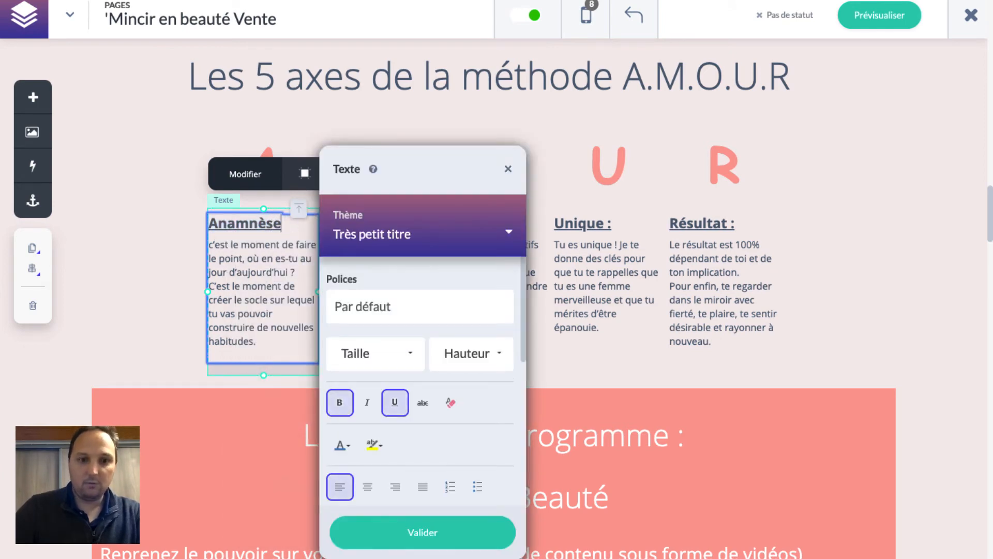
{"action": "left_click", "coordinate": [362, 489]}
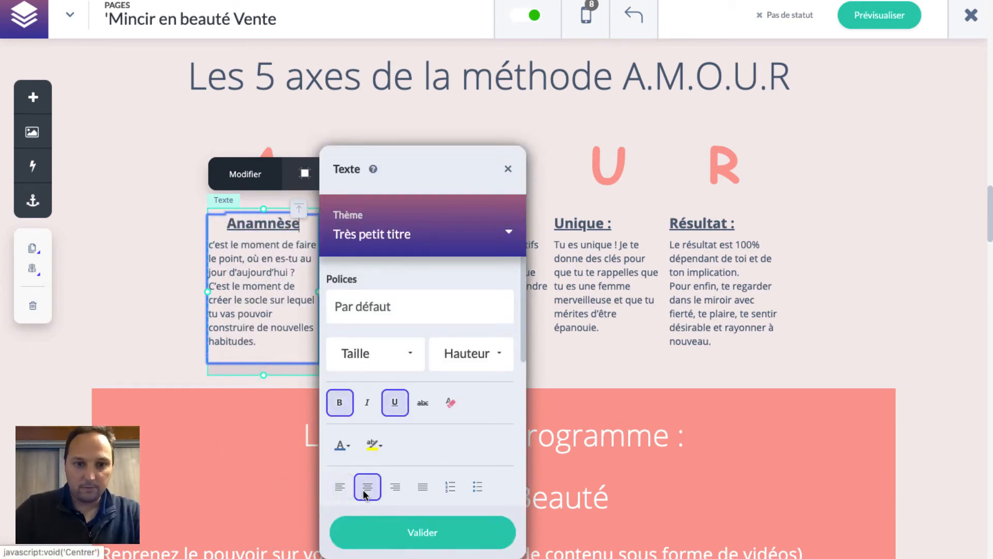
Capitalise the first letter of the description under "Anamnèse" so it starts with "C'est", and validate the text changes.
{"action": "left_click", "coordinate": [211, 245]}
{"action": "key", "text": "BackSpace"}
{"action": "type", "text": "C"}
{"action": "left_click", "coordinate": [430, 531]}
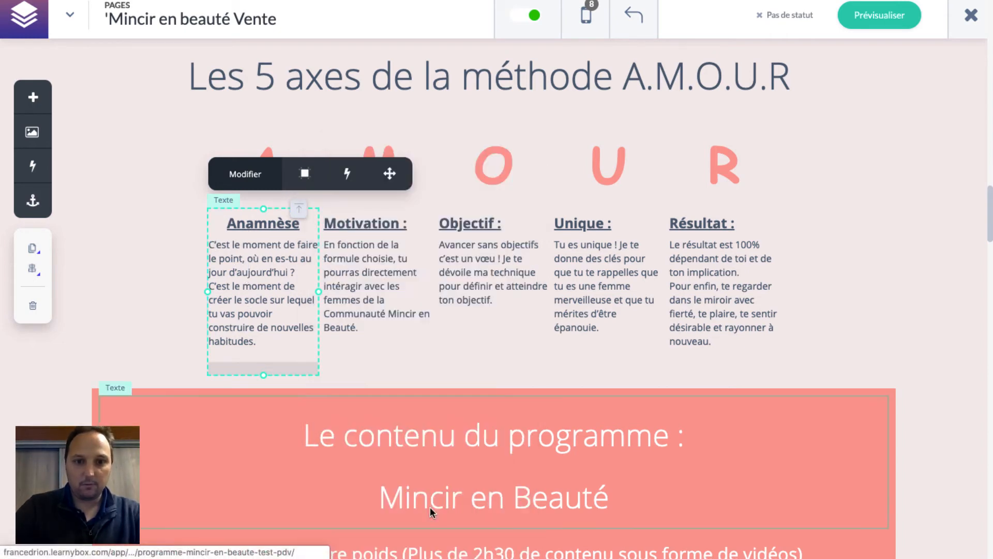
Remove the colon from the "Motivation" title and centre the title in its column.
{"action": "left_click", "coordinate": [408, 224]}
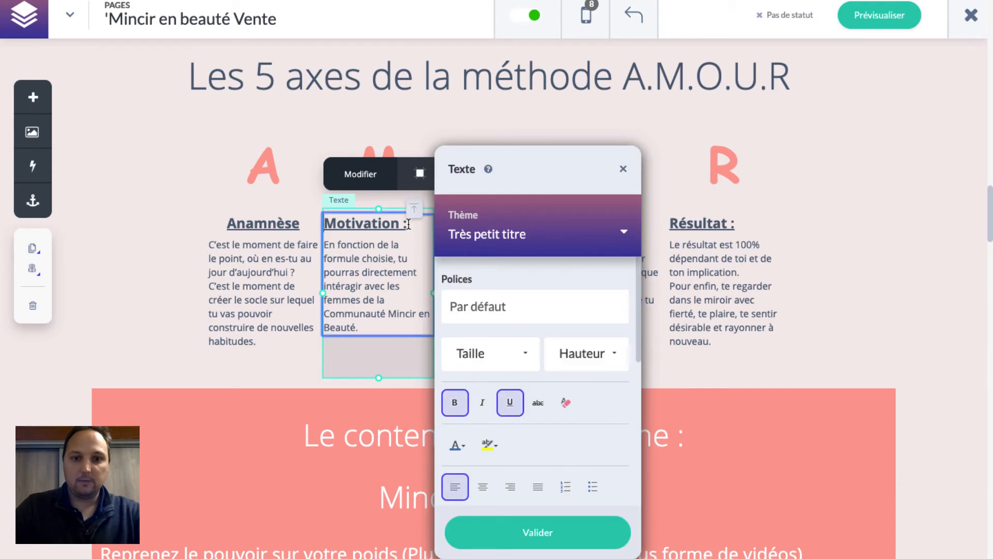
{"action": "left_click", "coordinate": [483, 486]}
{"action": "left_click", "coordinate": [552, 531]}
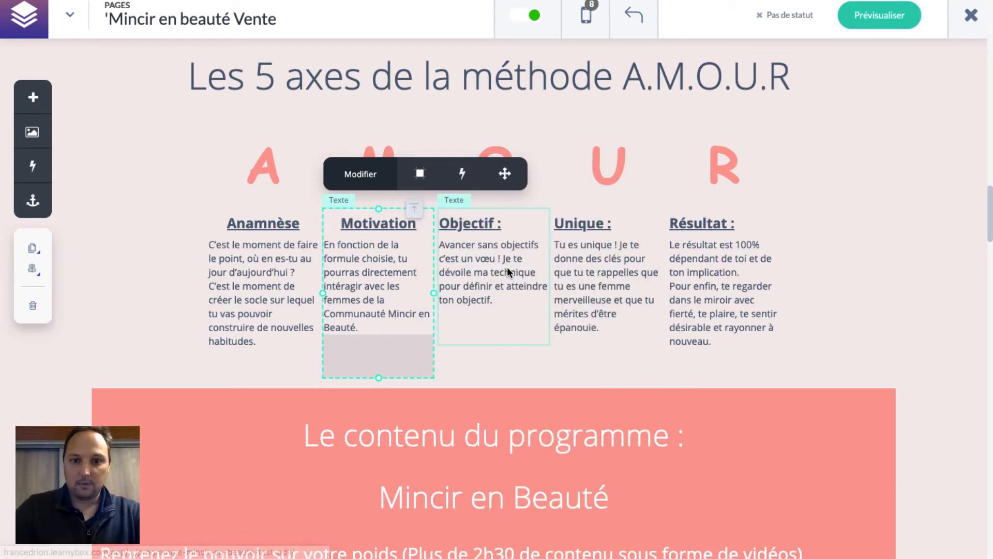
Remove the colon from the "Objectif" title and validate the text.
{"action": "left_click", "coordinate": [507, 266]}
{"action": "left_click", "coordinate": [506, 234]}
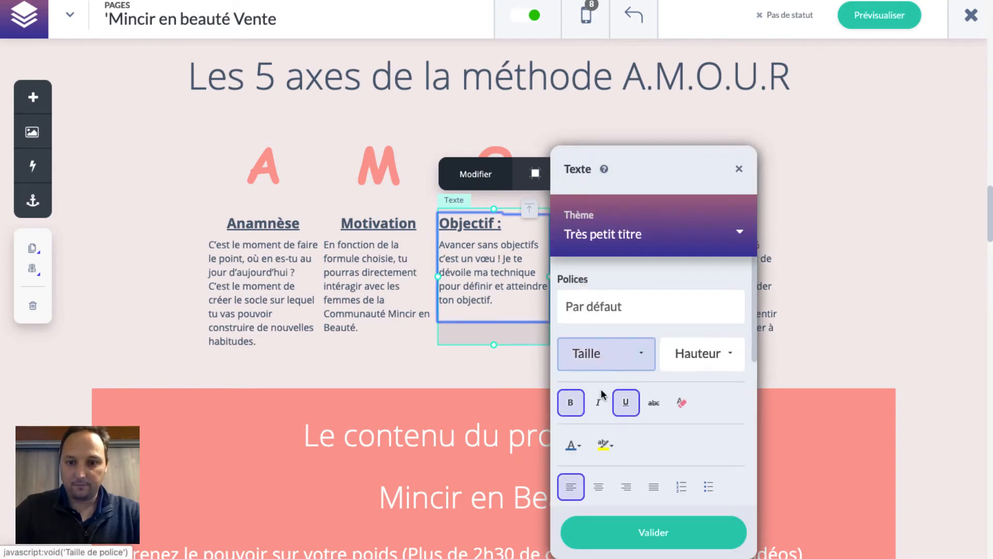
{"action": "key", "text": "BackSpace"}
{"action": "key", "text": "BackSpace"}
{"action": "left_click", "coordinate": [640, 531]}
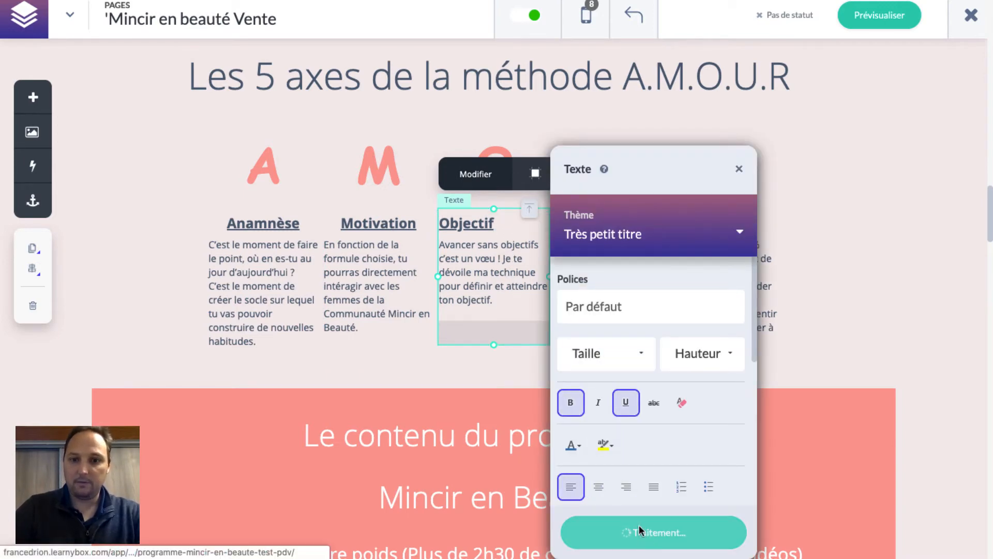
Remove the colon from the "Unique" title and centre the title in its column.
{"action": "left_click", "coordinate": [627, 228]}
{"action": "left_click", "coordinate": [628, 225]}
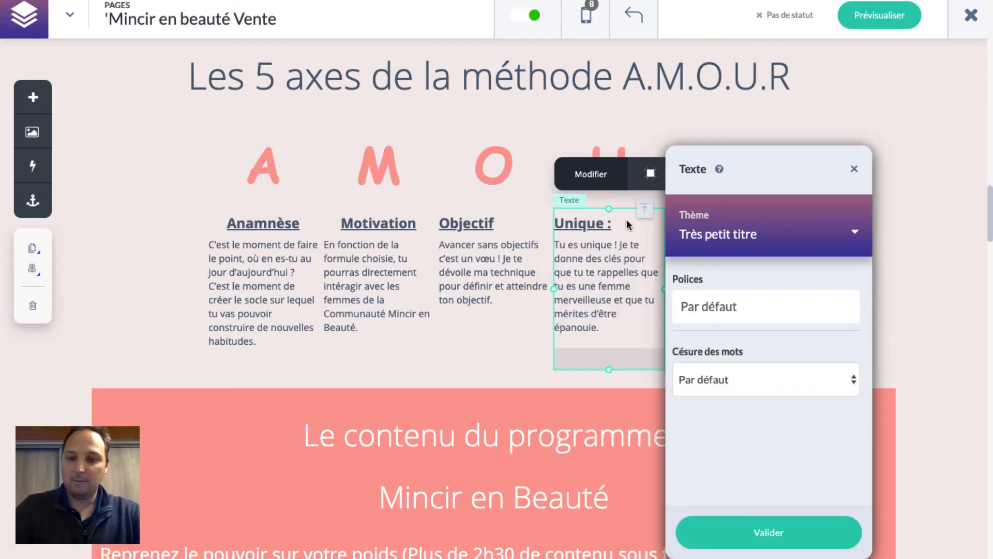
{"action": "key", "text": "BackSpace"}
{"action": "key", "text": "BackSpace"}
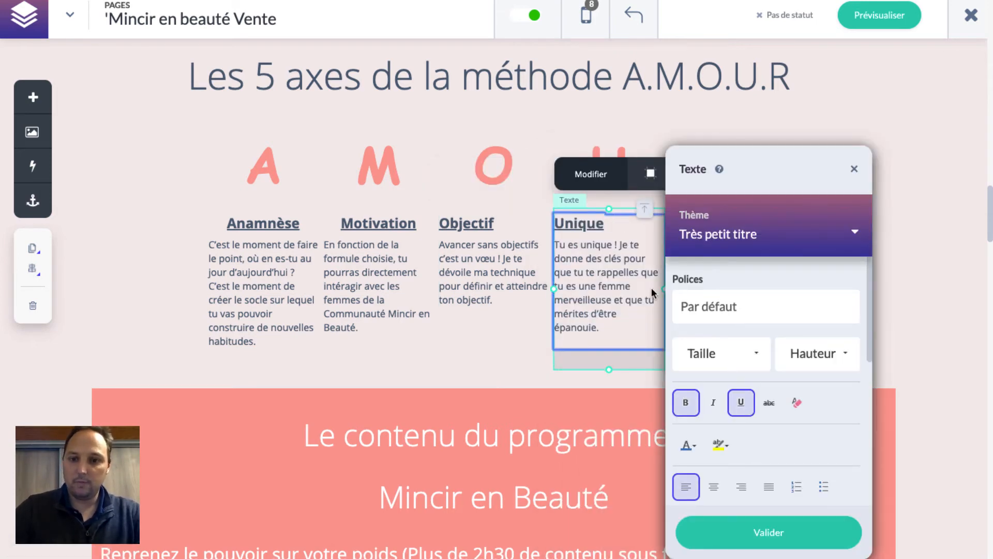
{"action": "left_click", "coordinate": [738, 527]}
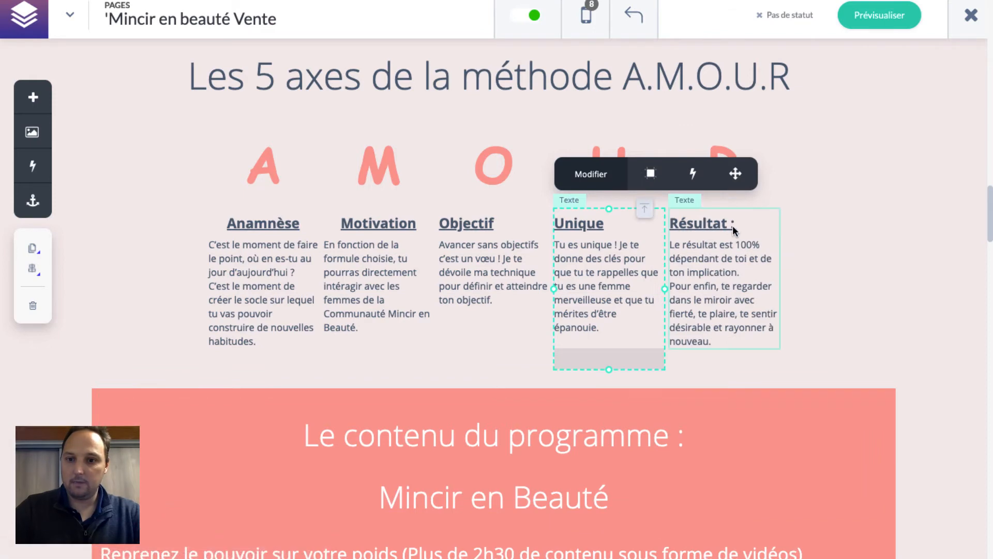
{"action": "left_click", "coordinate": [596, 227]}
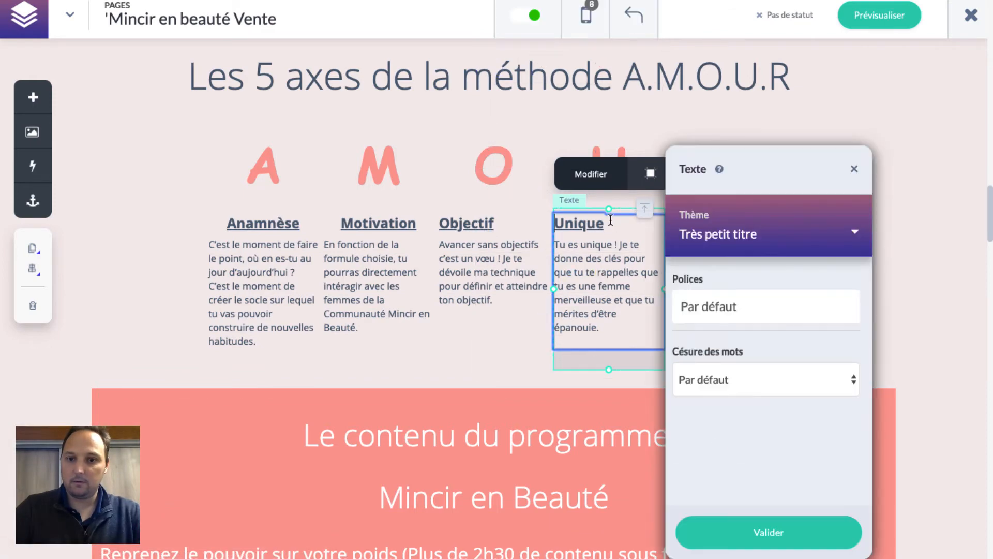
{"action": "left_click", "coordinate": [713, 487]}
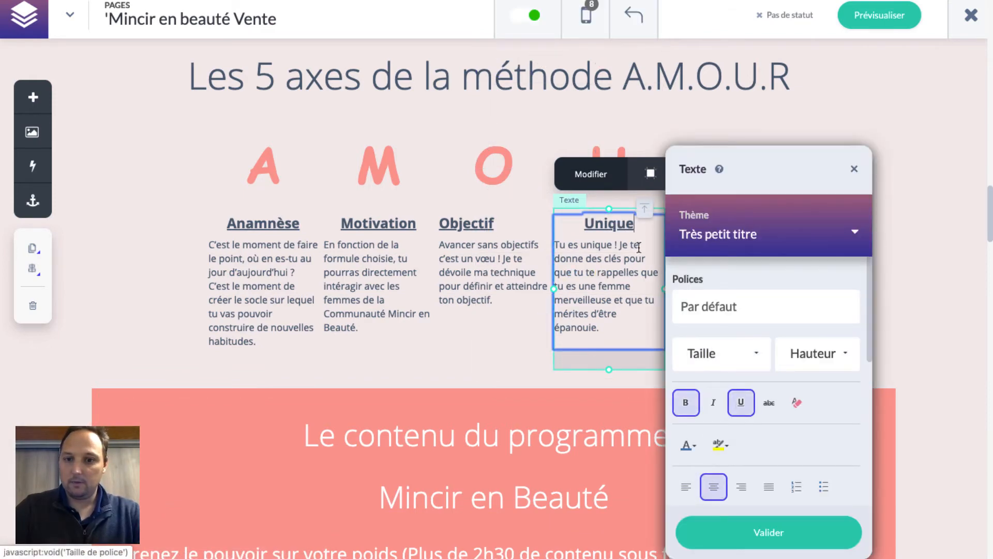
{"action": "left_click", "coordinate": [769, 533]}
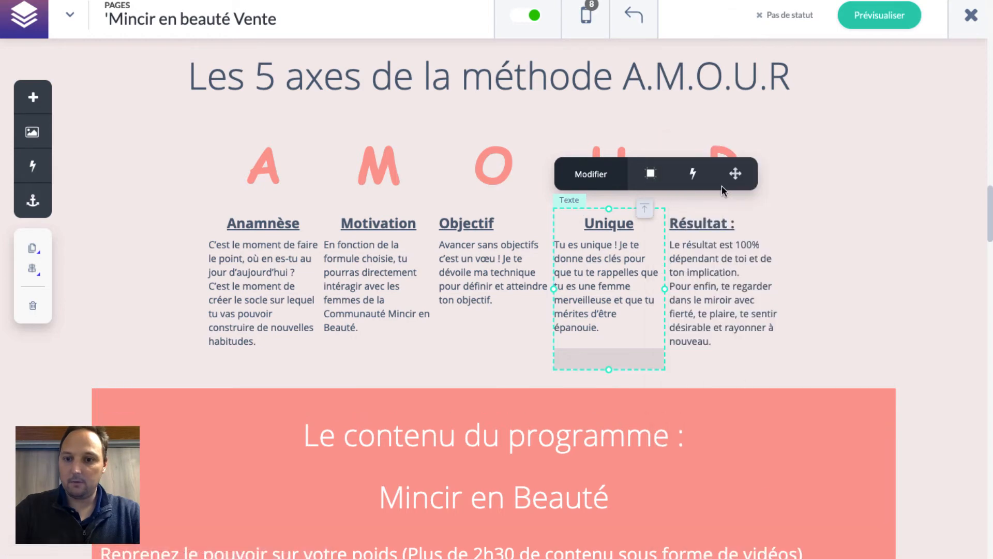
Remove the colon from the "Résultat" title and validate the text.
{"action": "left_click", "coordinate": [734, 224]}
{"action": "left_click", "coordinate": [734, 225]}
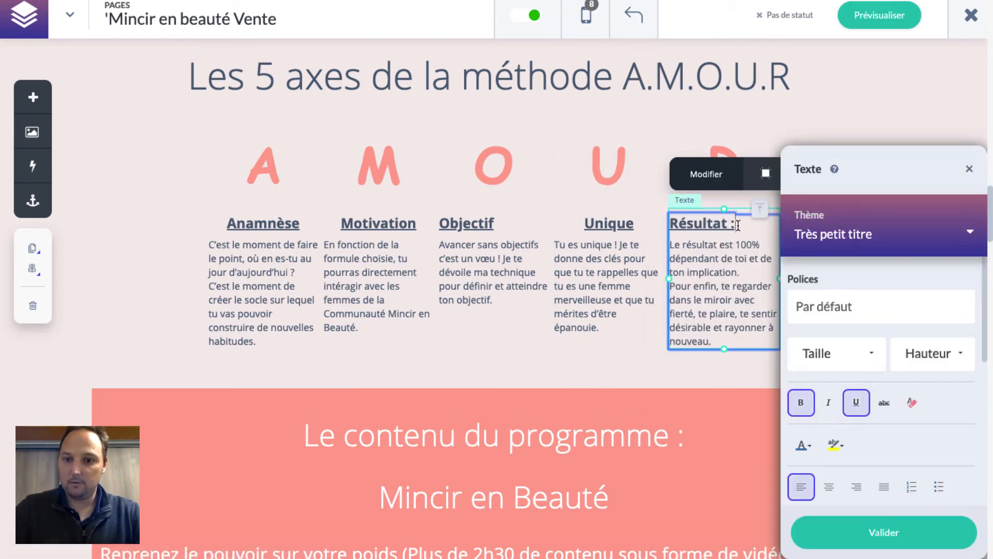
{"action": "key", "text": "BackSpace"}
{"action": "key", "text": "BackSpace"}
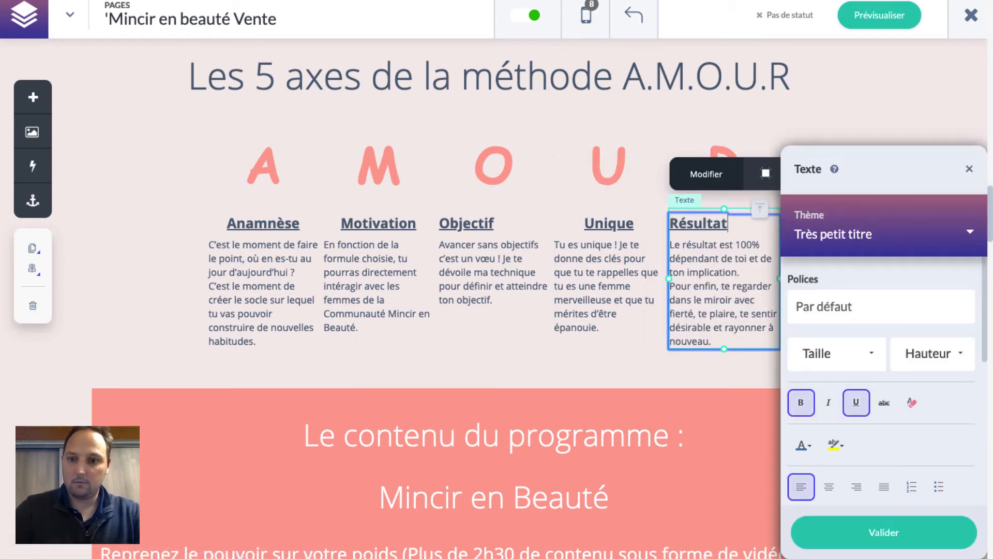
{"action": "left_click", "coordinate": [854, 538]}
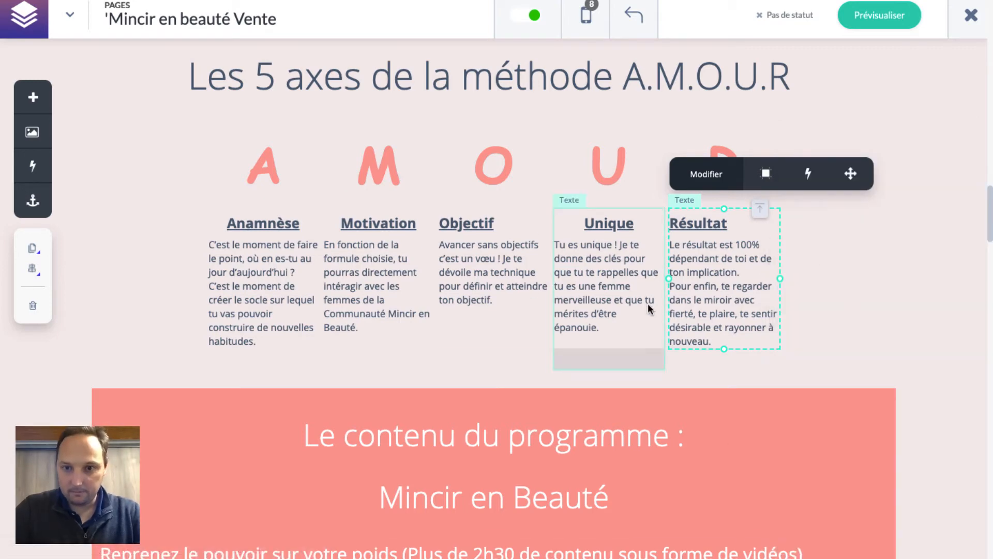
Link the internal margins of the letter A column on all sides and set them to 0.
{"action": "left_click", "coordinate": [252, 116]}
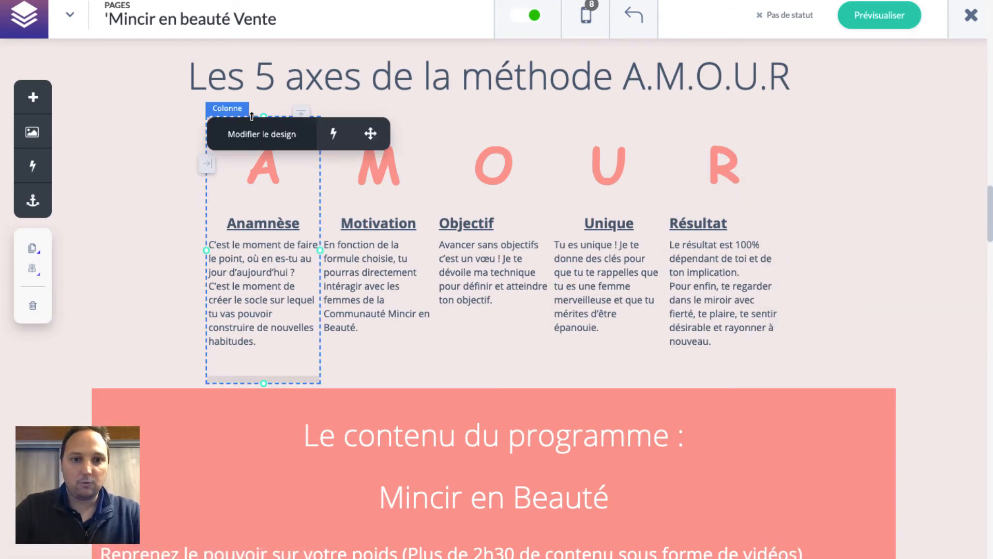
{"action": "left_click", "coordinate": [279, 136]}
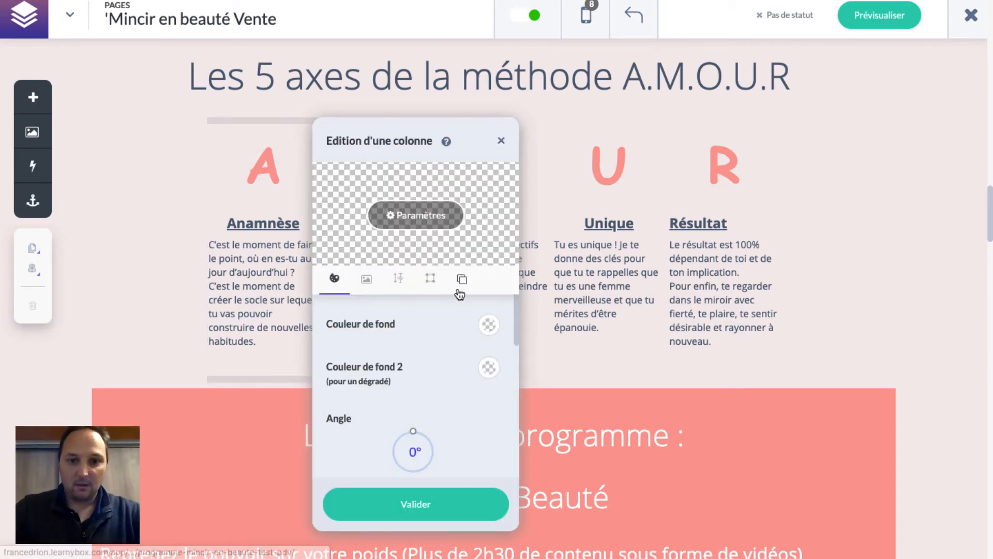
{"action": "left_click", "coordinate": [400, 279]}
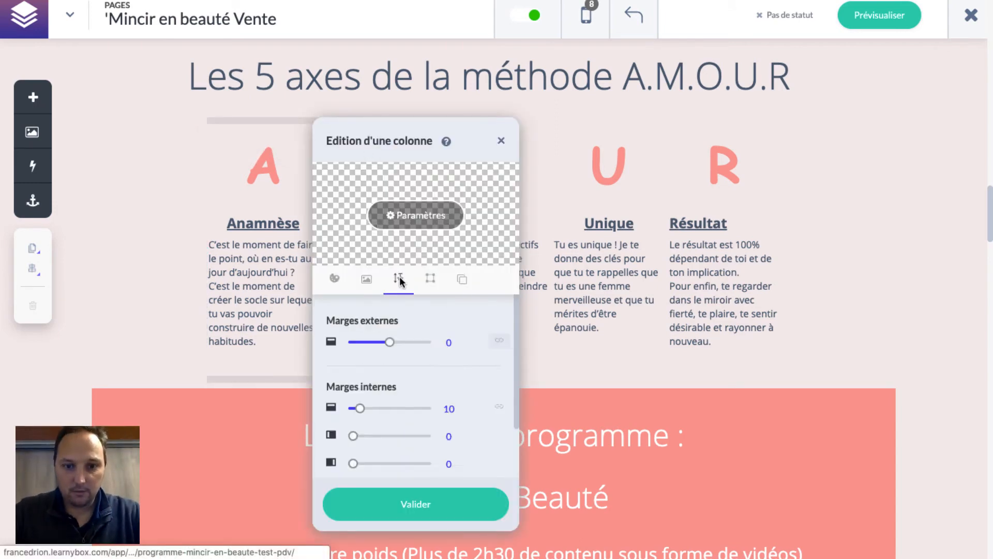
{"action": "left_click", "coordinate": [500, 408]}
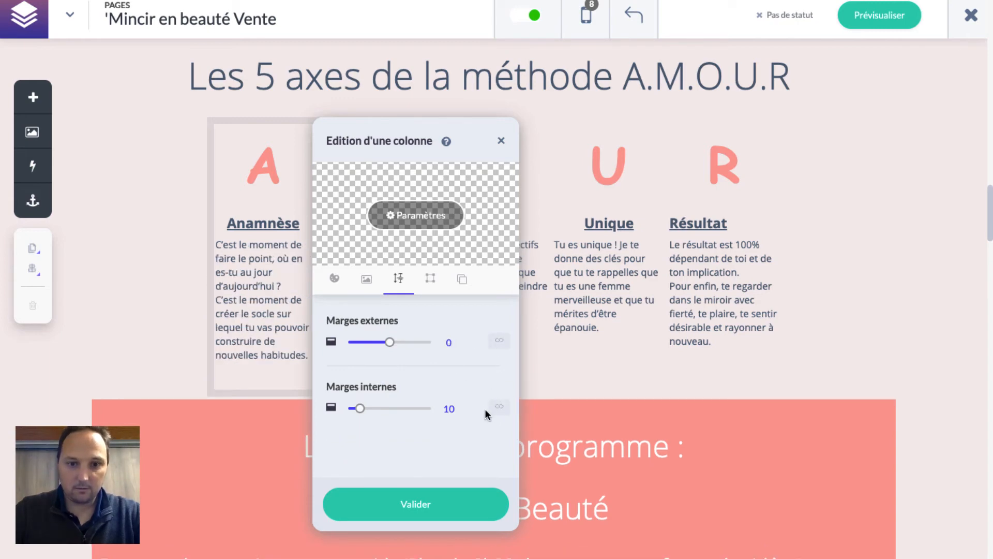
{"action": "left_click_drag", "start_coordinate": [417, 123], "coordinate": [608, 184]}
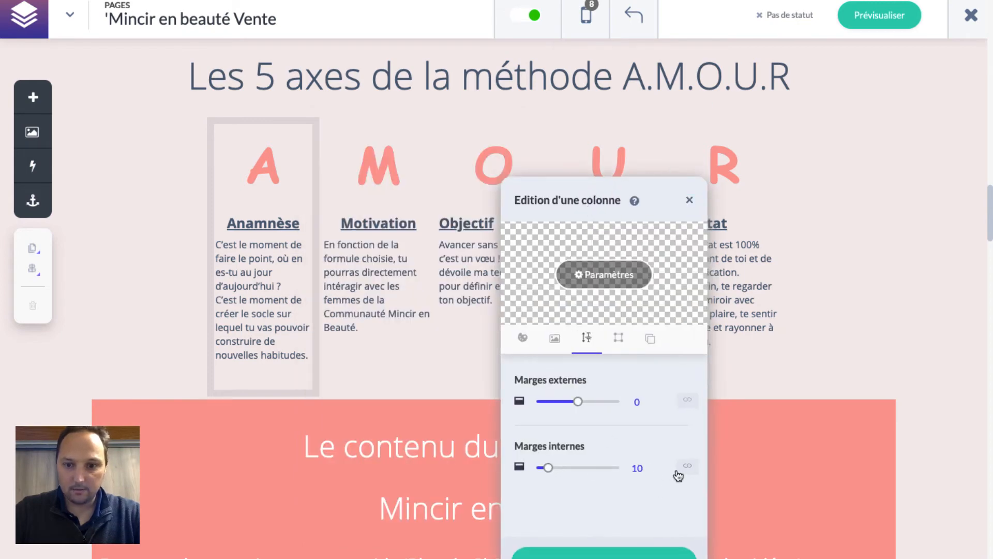
{"action": "left_click", "coordinate": [637, 473]}
{"action": "key", "text": "BackSpace"}
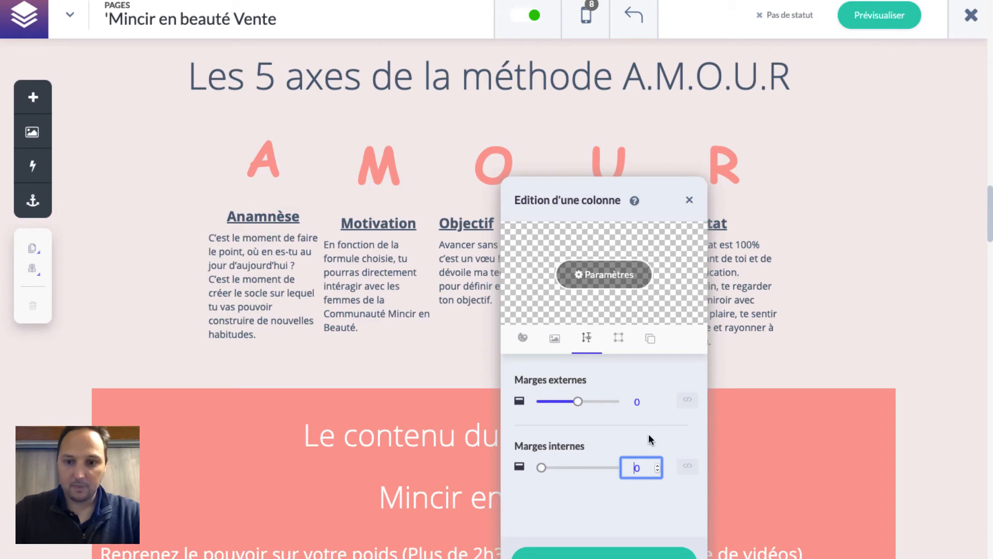
Set the external margins of the letter A column to 10 and validate the column design.
{"action": "left_click", "coordinate": [632, 403]}
{"action": "type", "text": "1"}
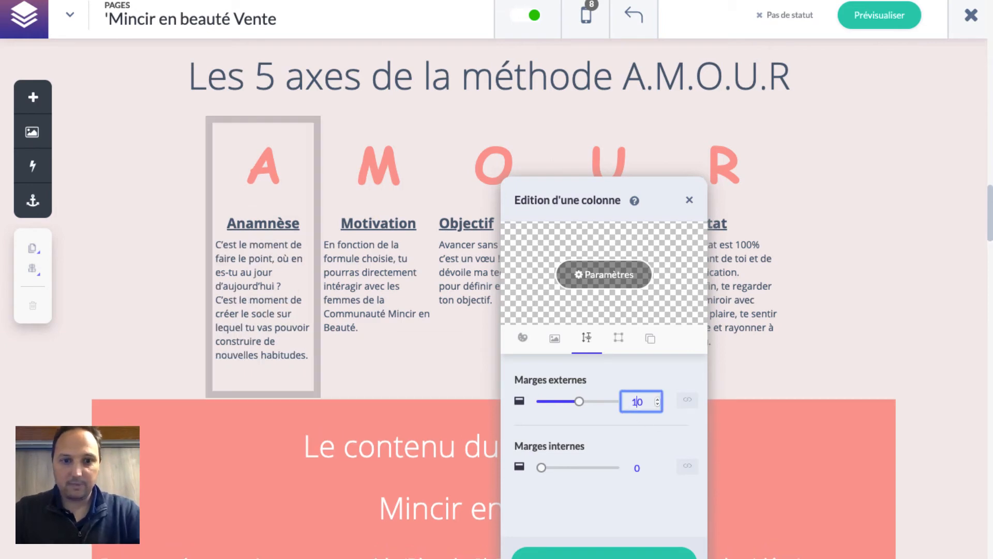
{"action": "left_click", "coordinate": [621, 548]}
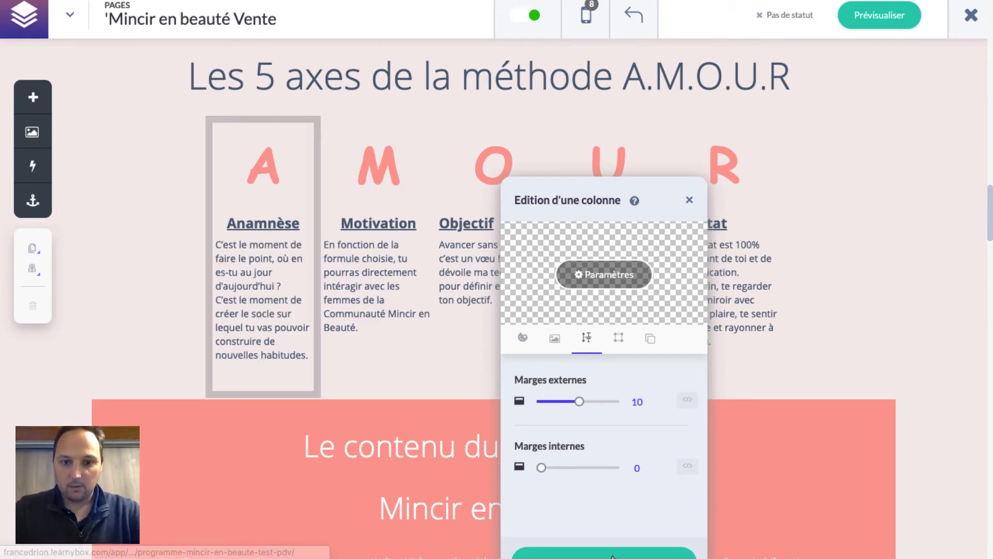
Set the internal margins of the letter M column to 0 and link them on all sides.
{"action": "left_click", "coordinate": [389, 117]}
{"action": "left_click", "coordinate": [397, 146]}
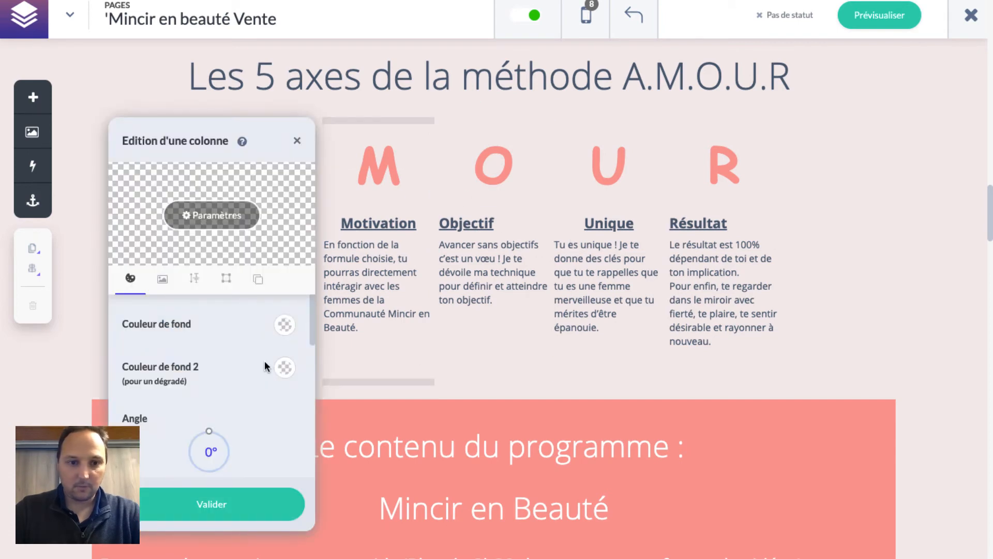
{"action": "left_click", "coordinate": [194, 282]}
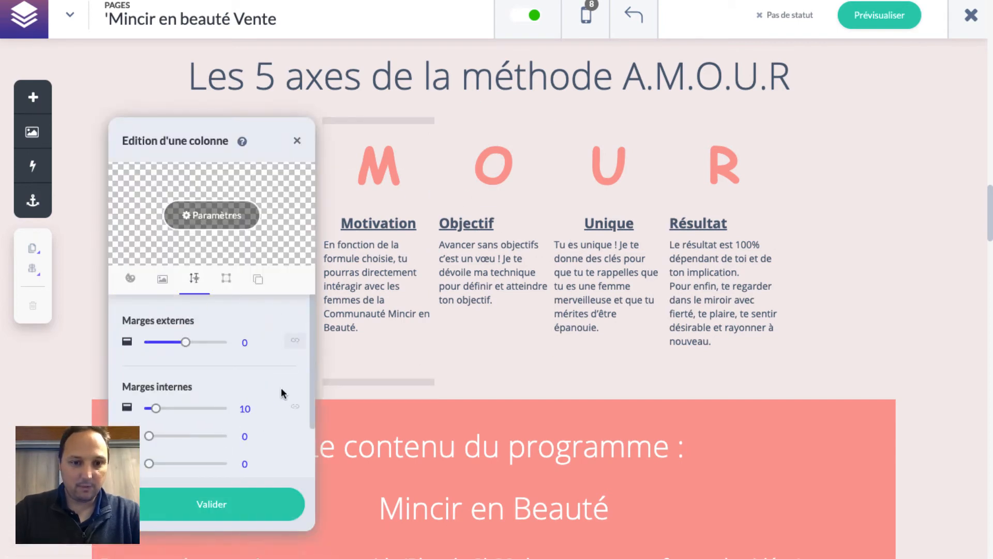
{"action": "left_click", "coordinate": [244, 408]}
{"action": "key", "text": "BackSpace"}
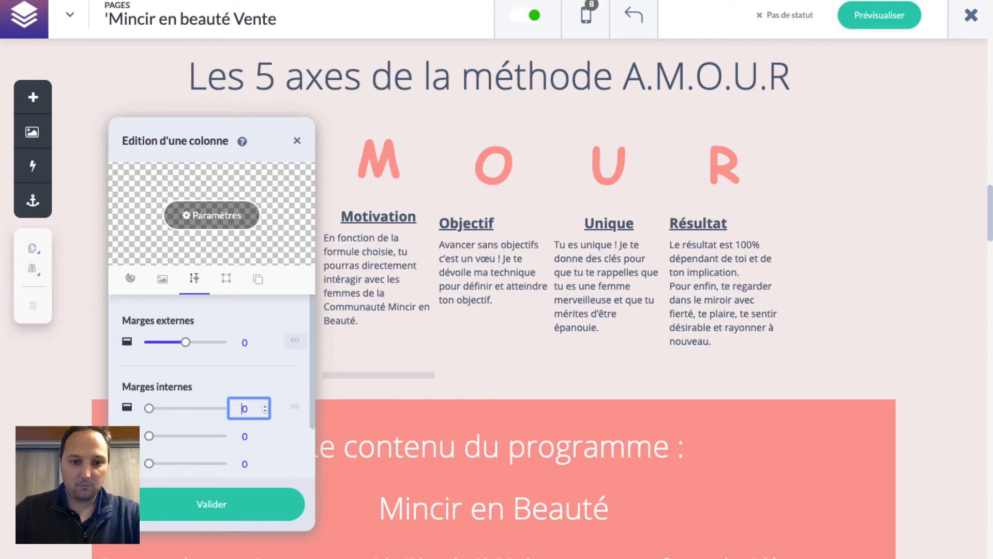
{"action": "left_click", "coordinate": [297, 408]}
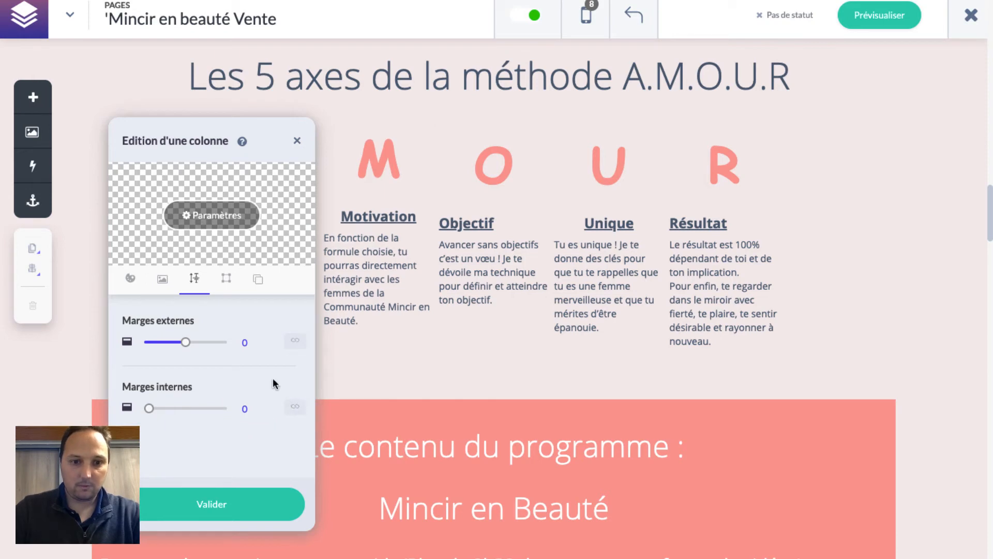
Set the external margins of the letter M column to 7 and validate the column design.
{"action": "left_click_drag", "start_coordinate": [185, 341], "coordinate": [258, 349]}
{"action": "left_click", "coordinate": [250, 342]}
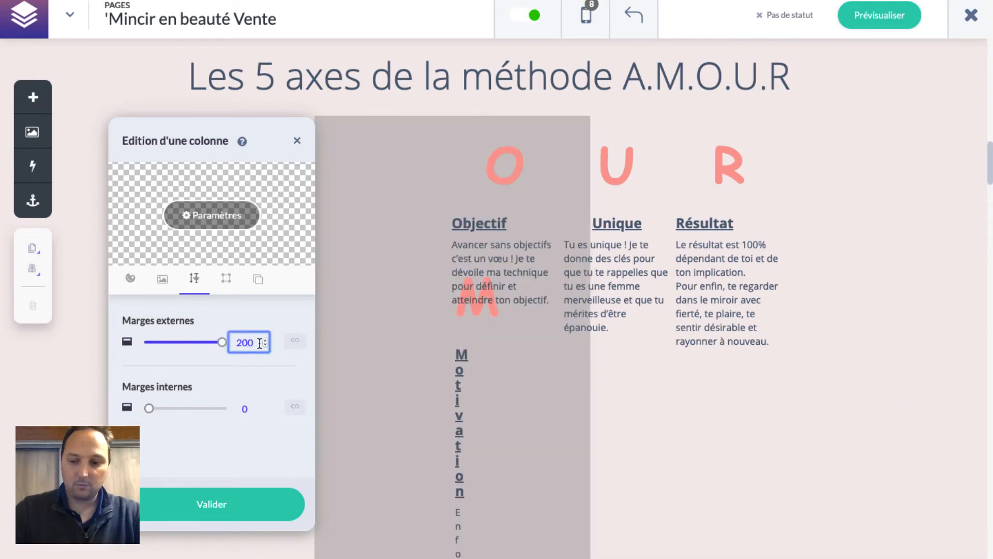
{"action": "key", "text": "BackSpace"}
{"action": "key", "text": "BackSpace"}
{"action": "type", "text": "7"}
{"action": "key", "text": "Right"}
{"action": "key", "text": "BackSpace"}
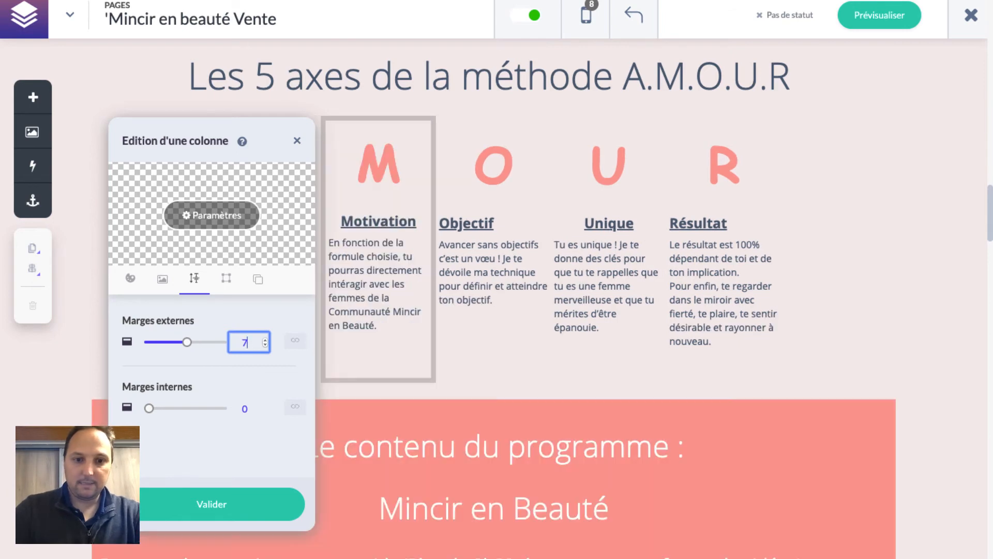
{"action": "left_click", "coordinate": [255, 495]}
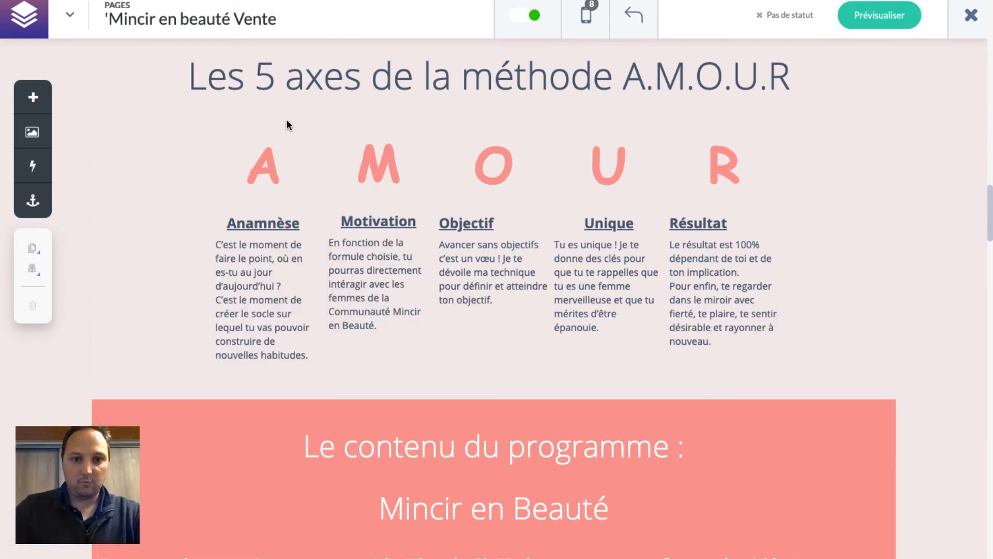
Reduce the external margins of the letter A column to 7 and validate the column design.
{"action": "left_click", "coordinate": [259, 120]}
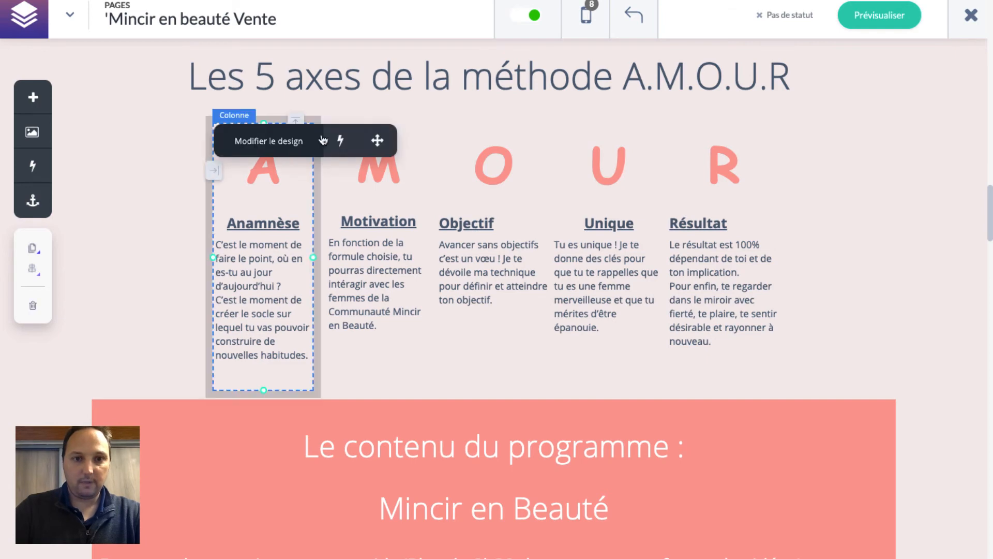
{"action": "left_click", "coordinate": [283, 141]}
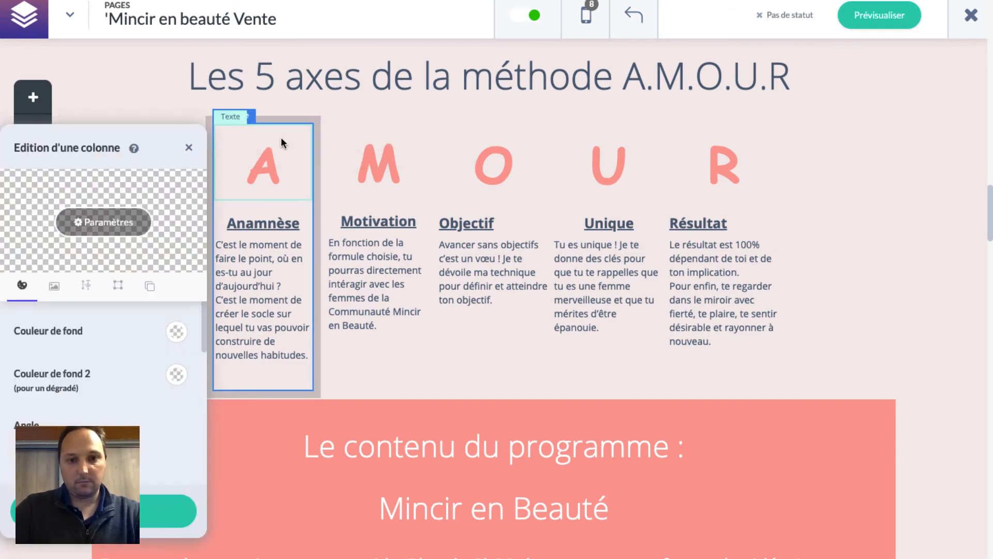
{"action": "left_click", "coordinate": [87, 286]}
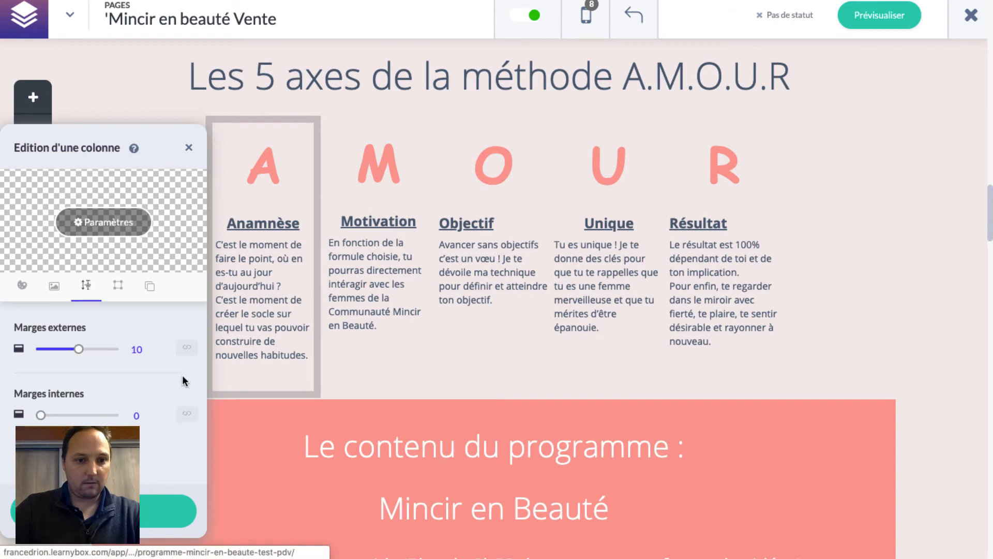
{"action": "left_click", "coordinate": [156, 353]}
{"action": "left_click", "coordinate": [157, 352]}
{"action": "left_click", "coordinate": [156, 352]}
{"action": "left_click", "coordinate": [103, 510]}
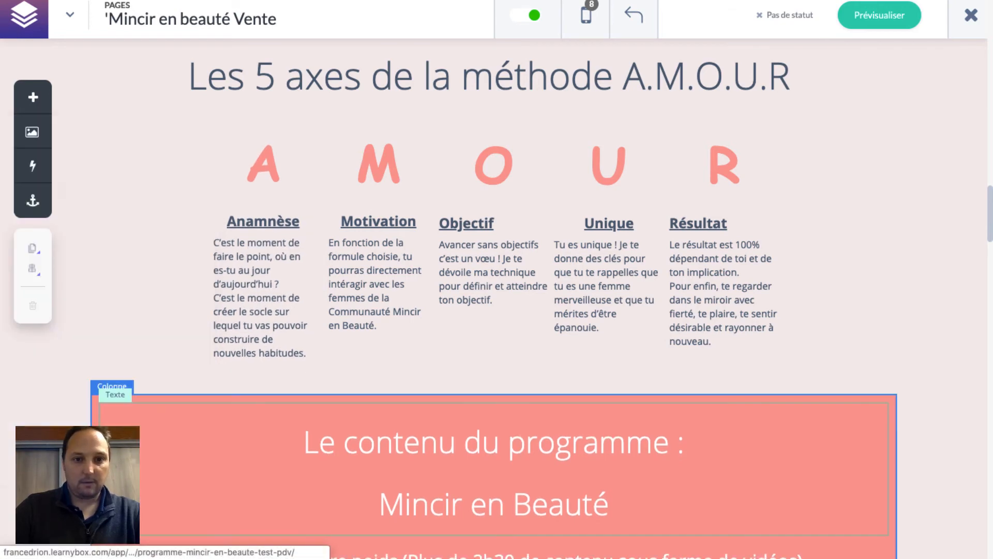
Set the external margins of the letter O column to 7.
{"action": "left_click", "coordinate": [502, 117]}
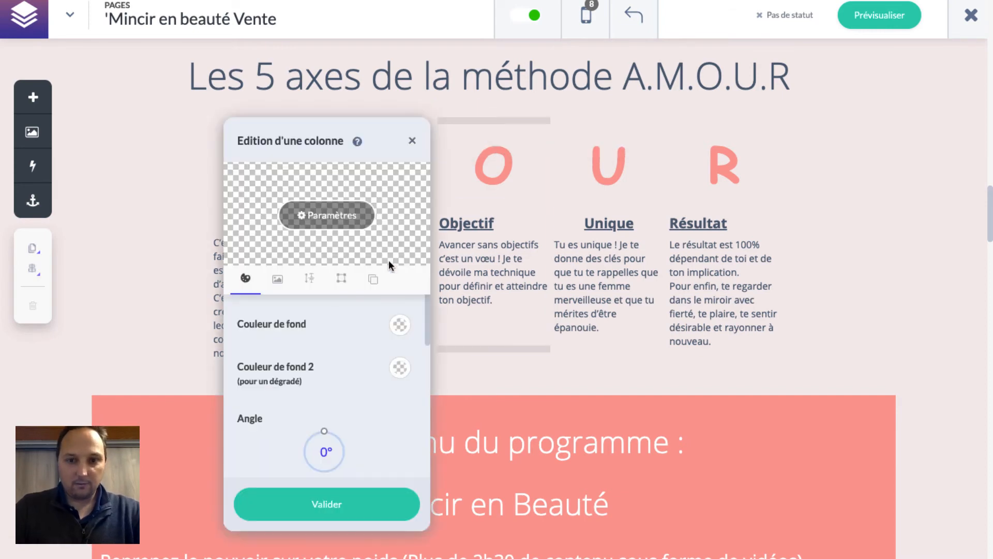
{"action": "left_click", "coordinate": [310, 279]}
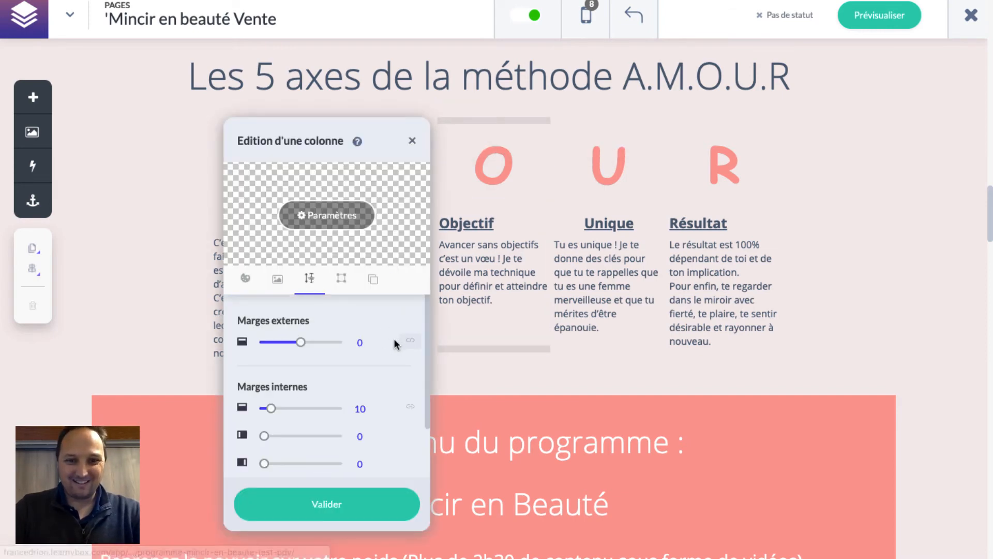
{"action": "left_click", "coordinate": [381, 344]}
{"action": "left_click", "coordinate": [380, 345]}
{"action": "left_click", "coordinate": [380, 344]}
{"action": "left_click", "coordinate": [380, 340]}
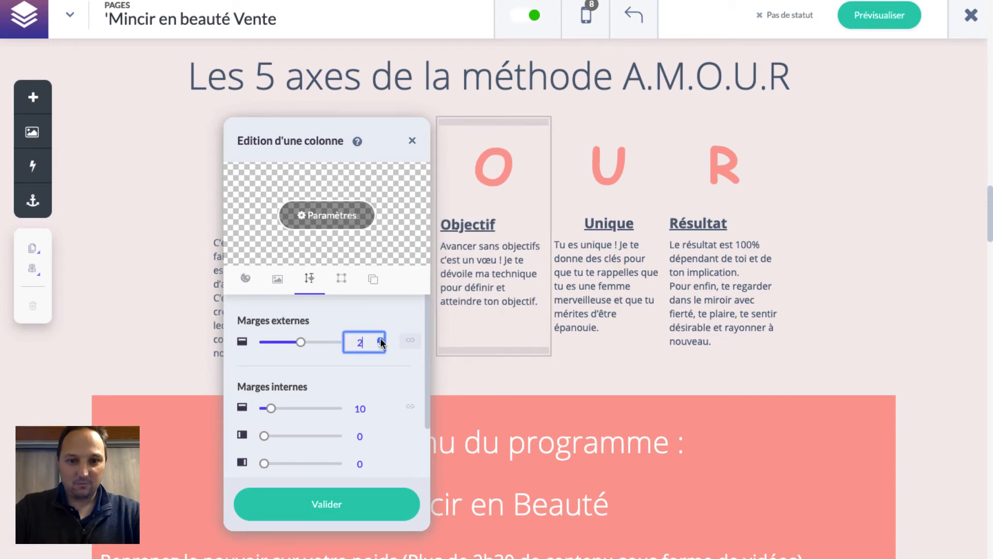
{"action": "left_click", "coordinate": [379, 345]}
{"action": "left_click", "coordinate": [380, 344]}
{"action": "left_click", "coordinate": [380, 344]}
{"action": "left_click", "coordinate": [380, 344]}
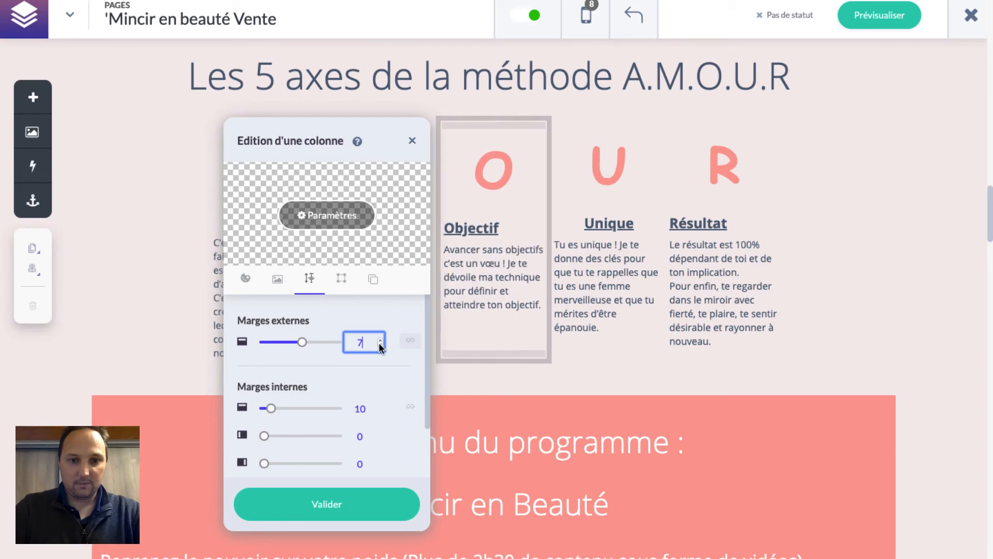
Link the internal margins of the letter O column on all sides, set them to 0 and validate the column design.
{"action": "left_click", "coordinate": [411, 408]}
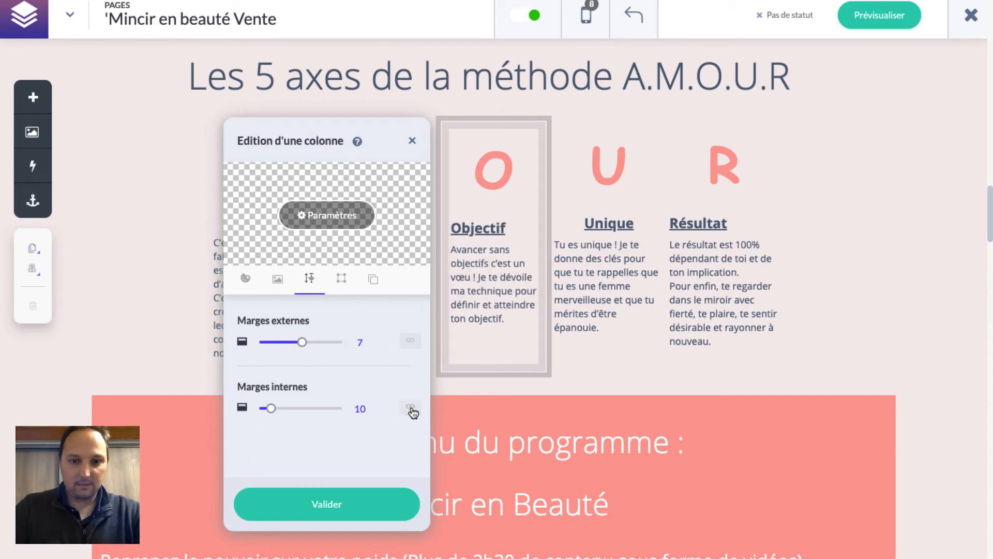
{"action": "double_click", "coordinate": [366, 404]}
{"action": "type", "text": "0"}
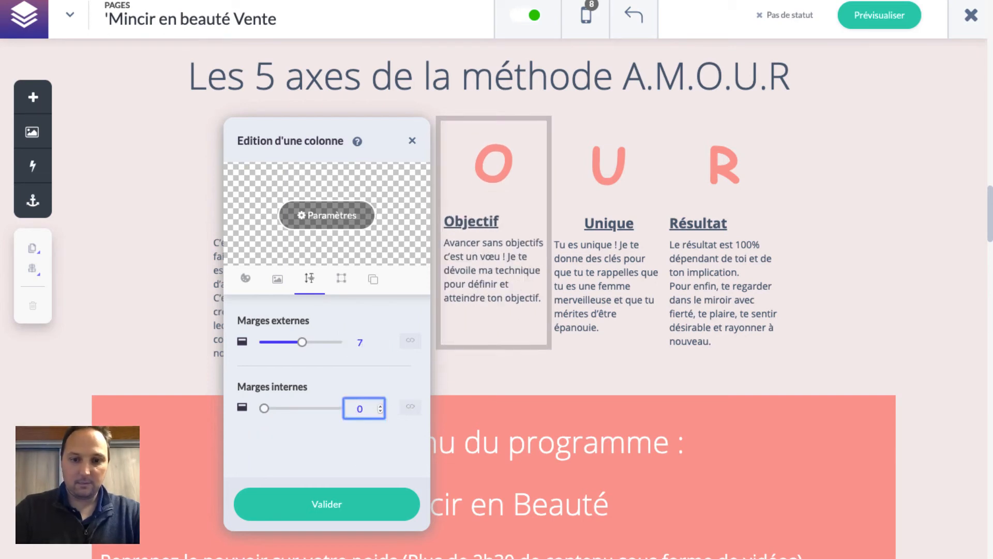
{"action": "left_click", "coordinate": [344, 503]}
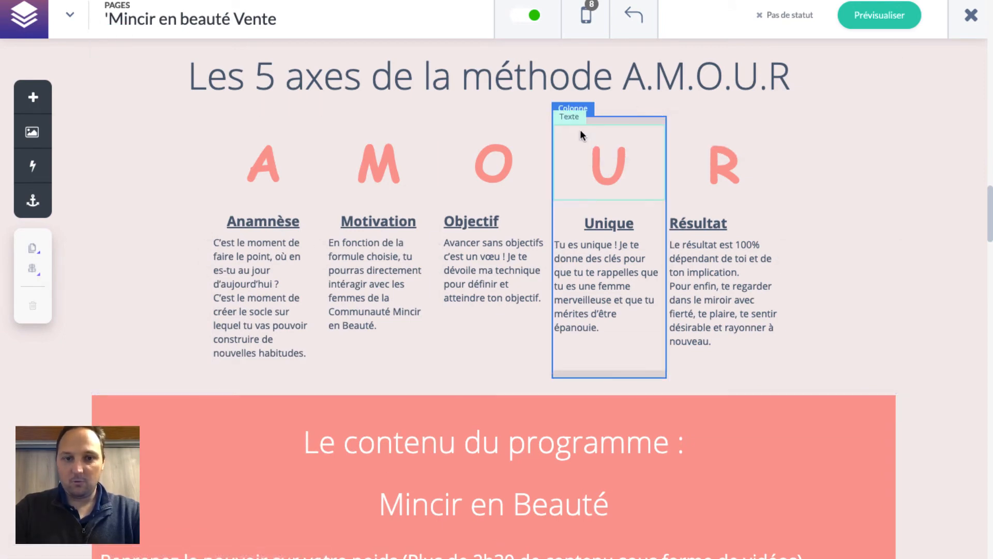
Set the internal margins of the letter U column to 0 and link them on all sides.
{"action": "left_click", "coordinate": [447, 165]}
{"action": "left_click", "coordinate": [426, 280]}
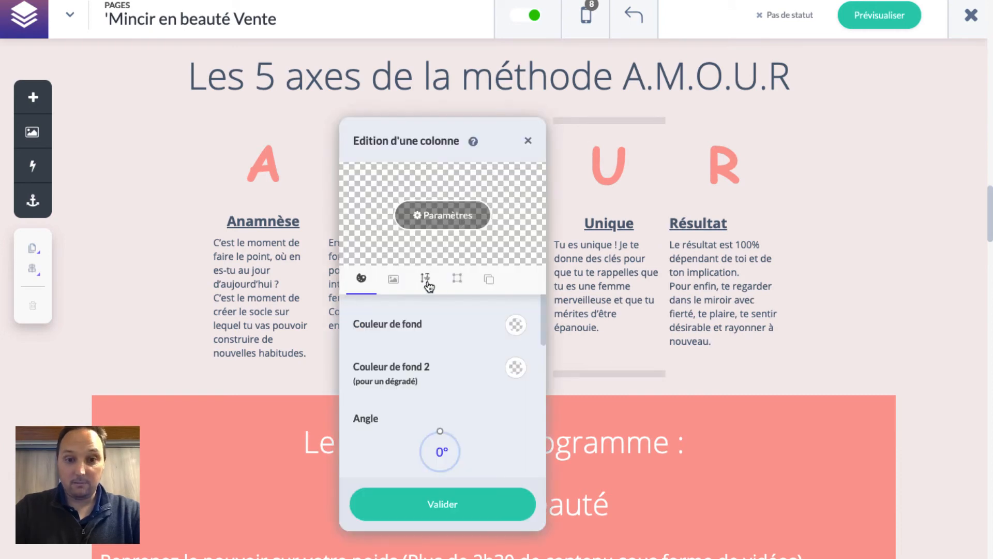
{"action": "left_click", "coordinate": [495, 411]}
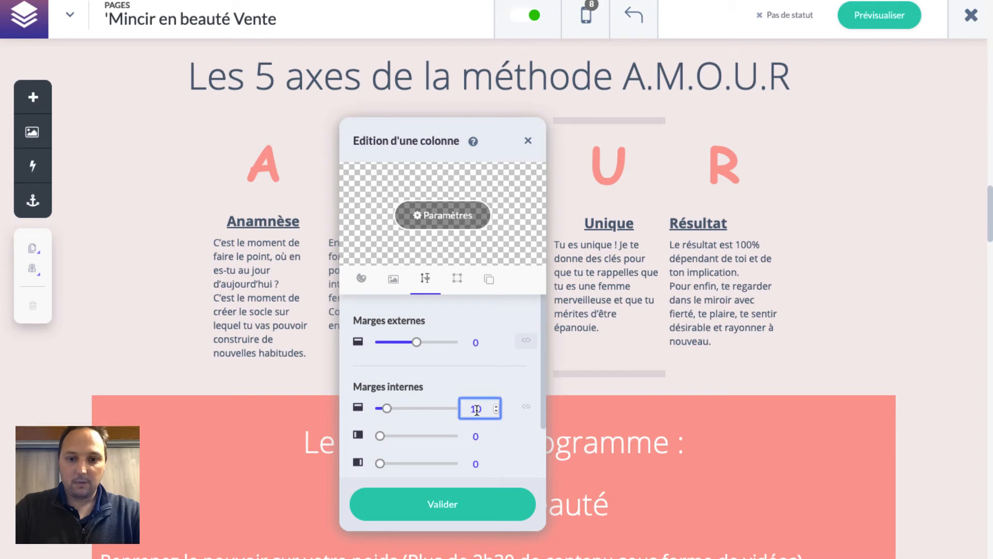
{"action": "key", "text": "BackSpace"}
{"action": "left_click", "coordinate": [524, 409]}
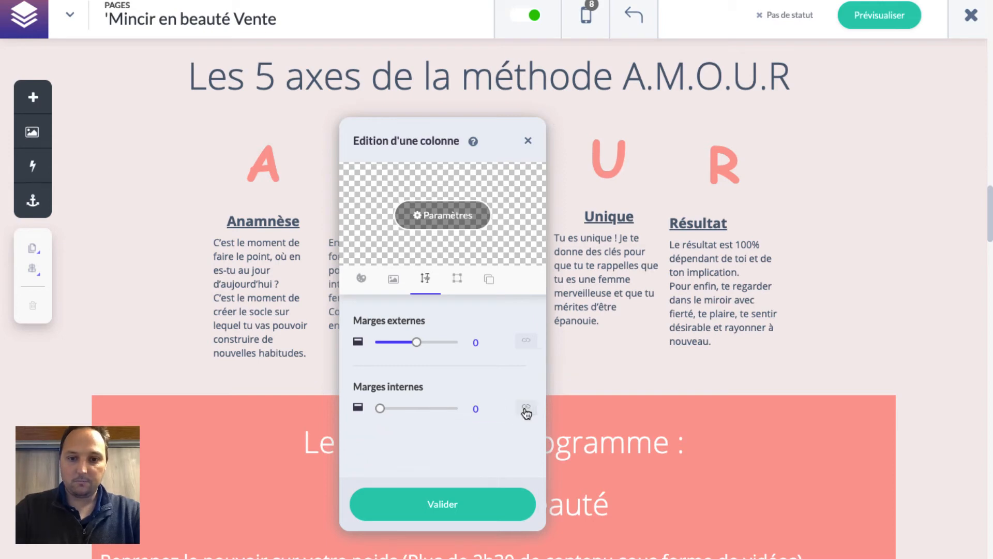
Set the external margins of the letter U column to 7 and validate the column design.
{"action": "left_click", "coordinate": [474, 341]}
{"action": "type", "text": "7"}
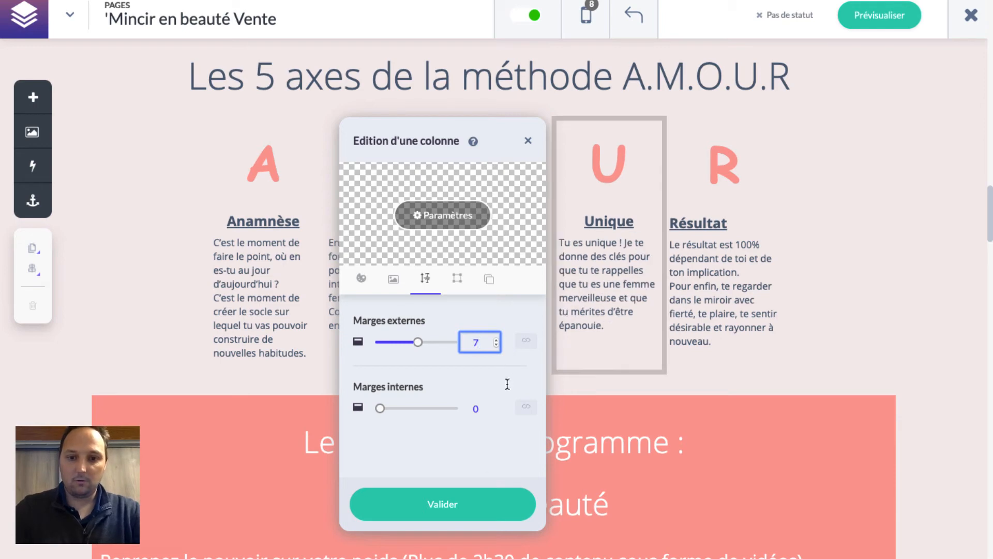
{"action": "left_click", "coordinate": [482, 504]}
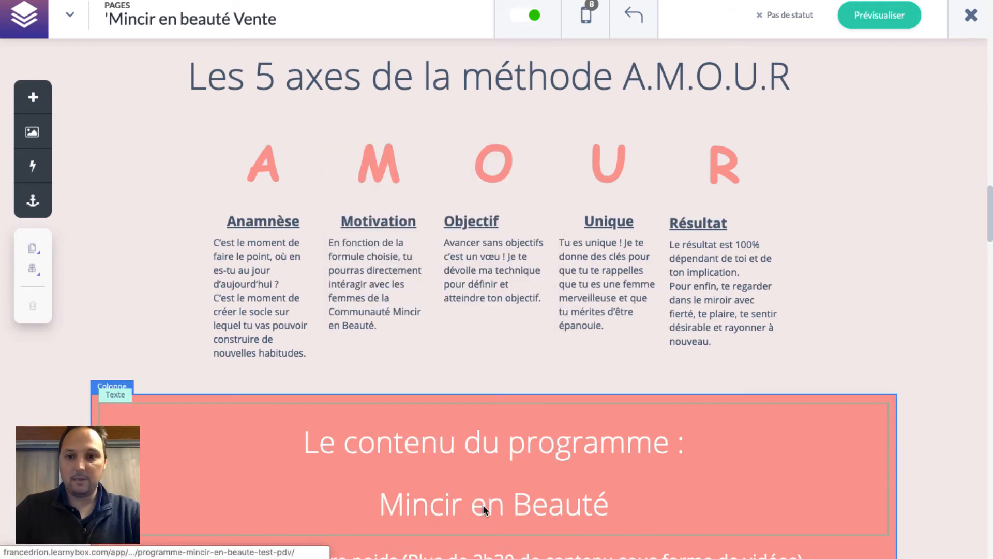
Set the external margins of the letter R column to 7.
{"action": "left_click", "coordinate": [708, 115]}
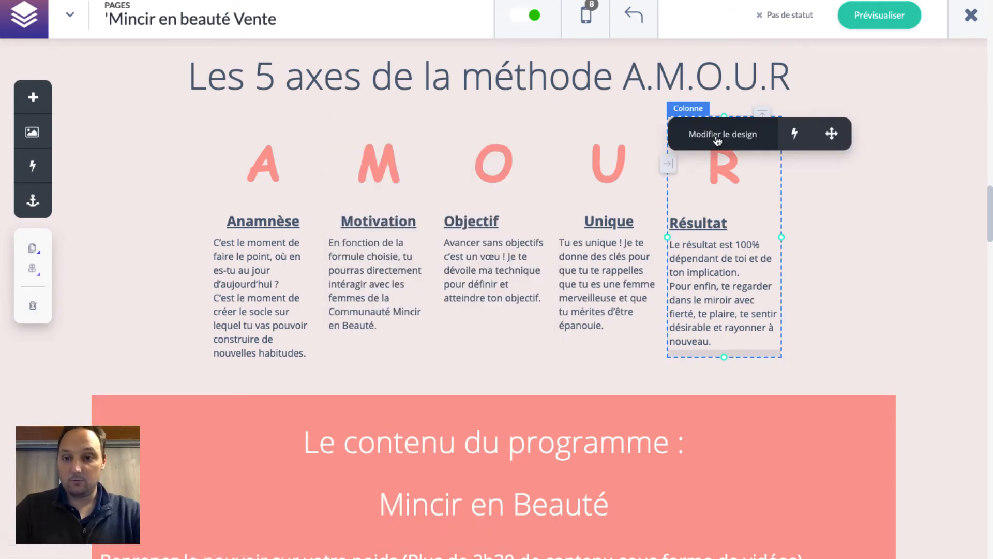
{"action": "left_click", "coordinate": [717, 137]}
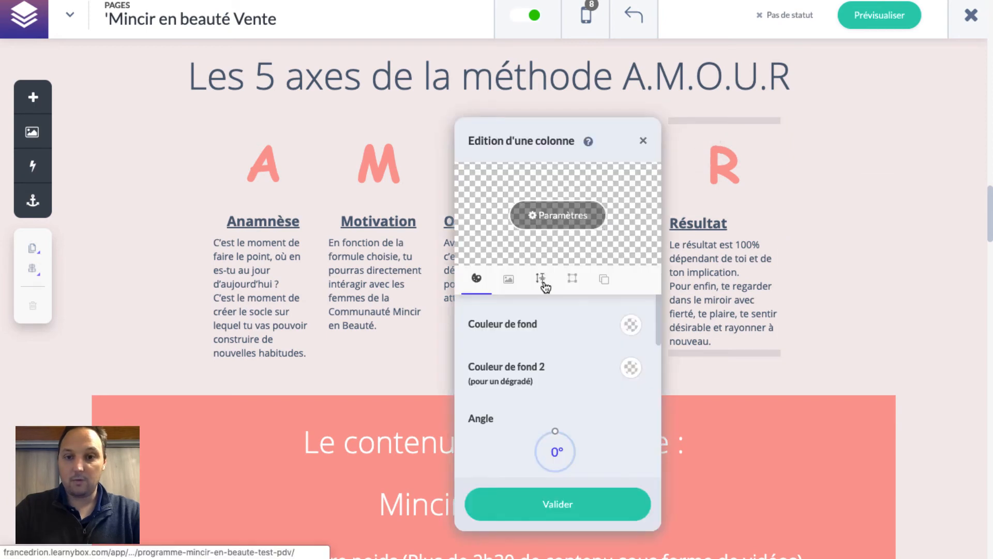
{"action": "left_click", "coordinate": [545, 284]}
{"action": "left_click", "coordinate": [599, 343]}
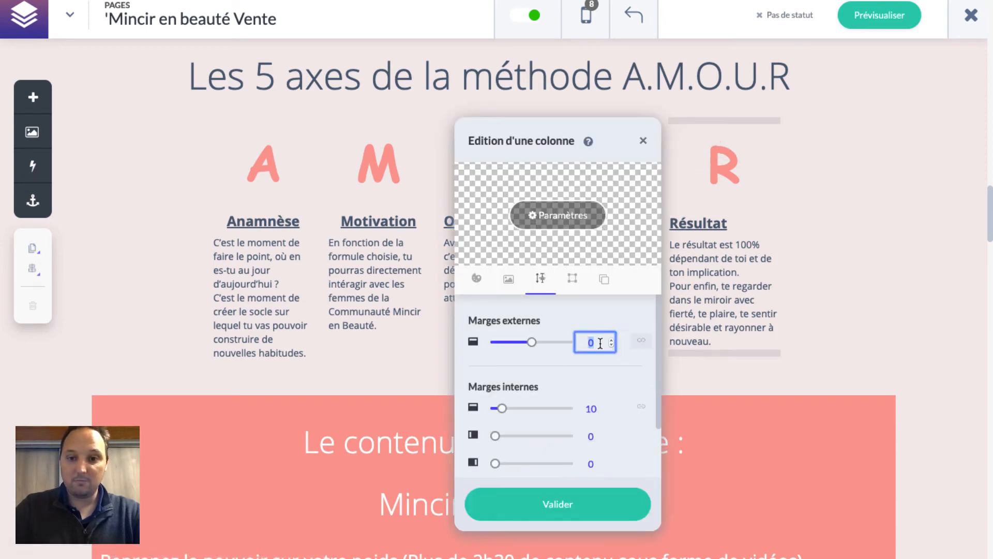
{"action": "type", "text": "7"}
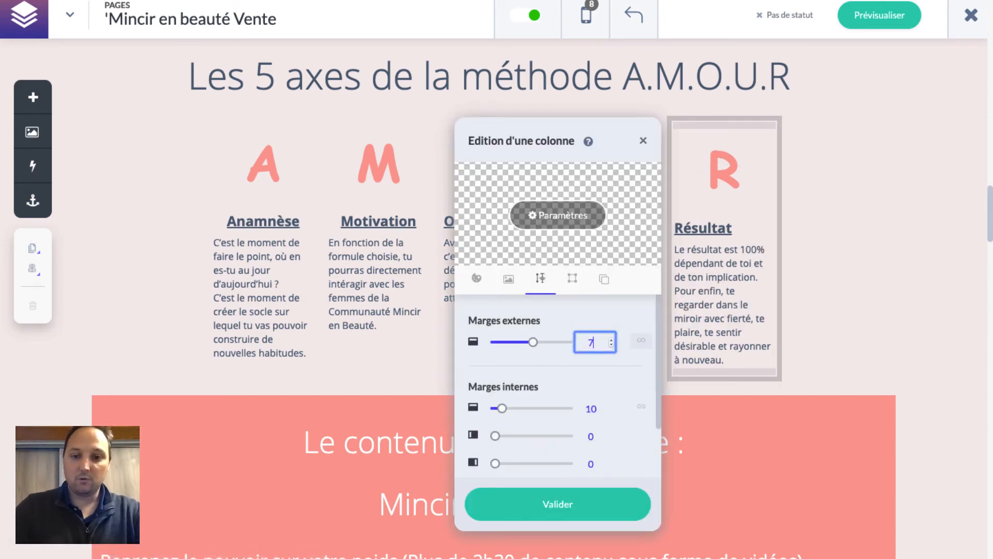
Set the internal margins of the letter R column to 0, link them on all sides and validate the column design.
{"action": "left_click", "coordinate": [595, 411]}
{"action": "type", "text": "50"}
{"action": "key", "text": "BackSpace"}
{"action": "type", "text": "0"}
{"action": "key", "text": "BackSpace"}
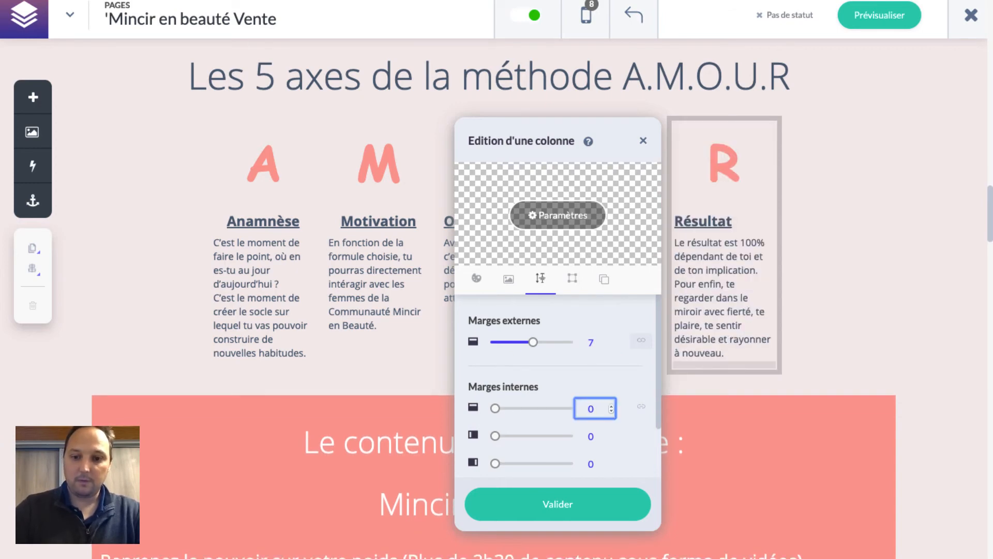
{"action": "left_click", "coordinate": [640, 407]}
{"action": "left_click", "coordinate": [576, 514]}
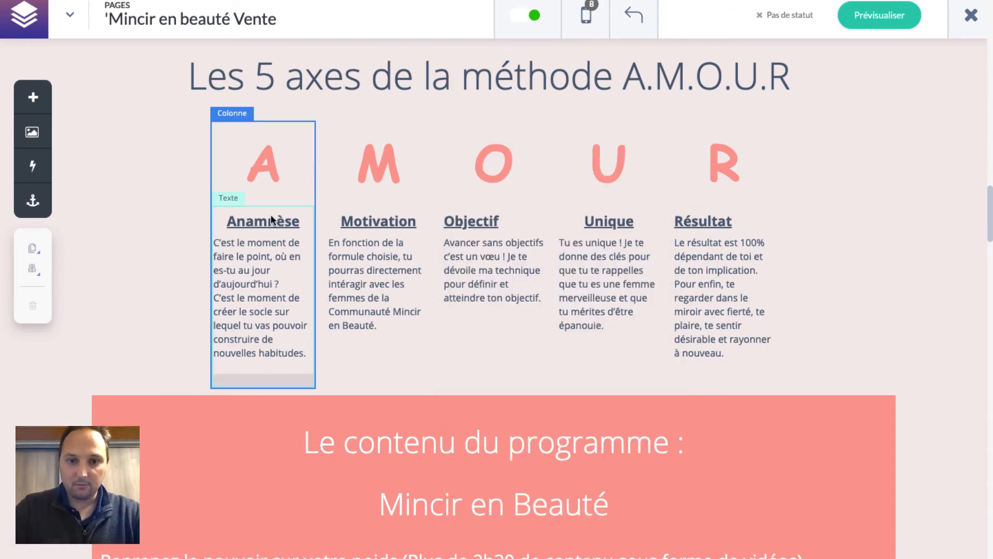
Center the Objectif title in the letter O column and validate the text edit.
{"action": "left_click", "coordinate": [492, 228]}
{"action": "left_click", "coordinate": [500, 229]}
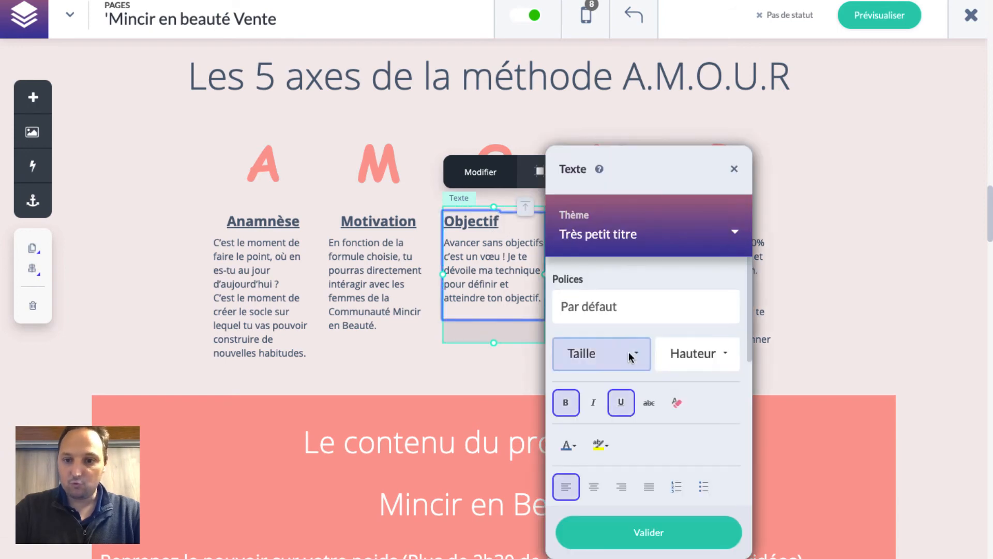
{"action": "left_click", "coordinate": [593, 486]}
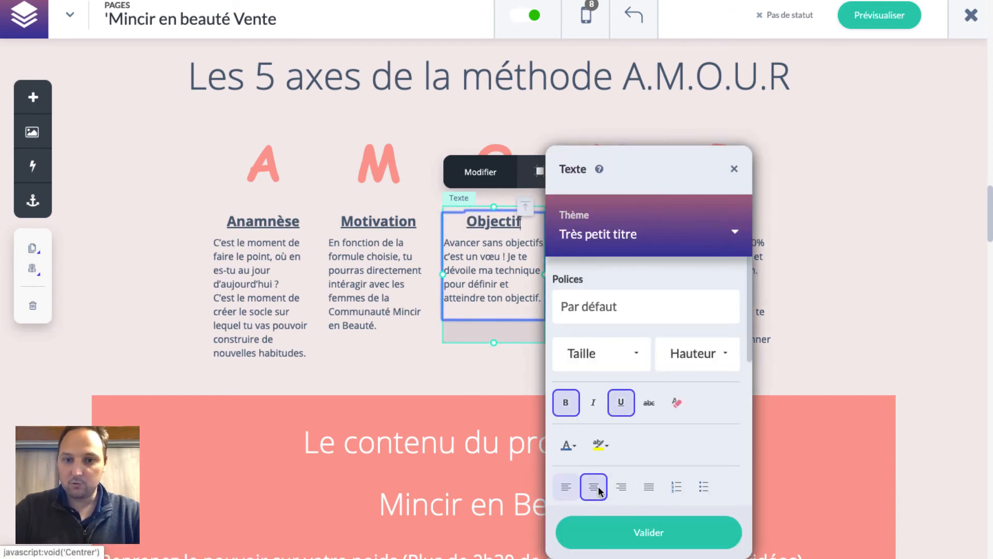
{"action": "left_click", "coordinate": [638, 534]}
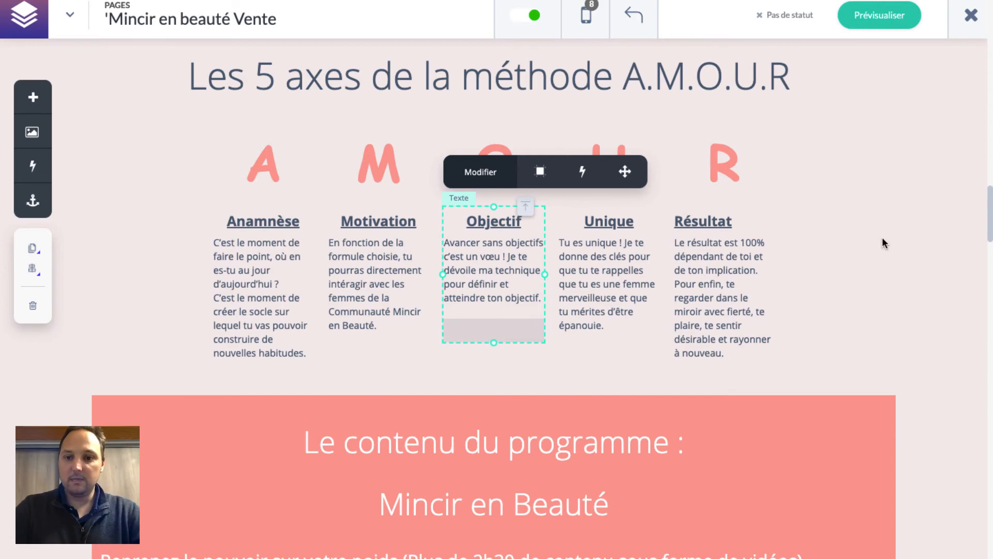
{"action": "left_click", "coordinate": [883, 237]}
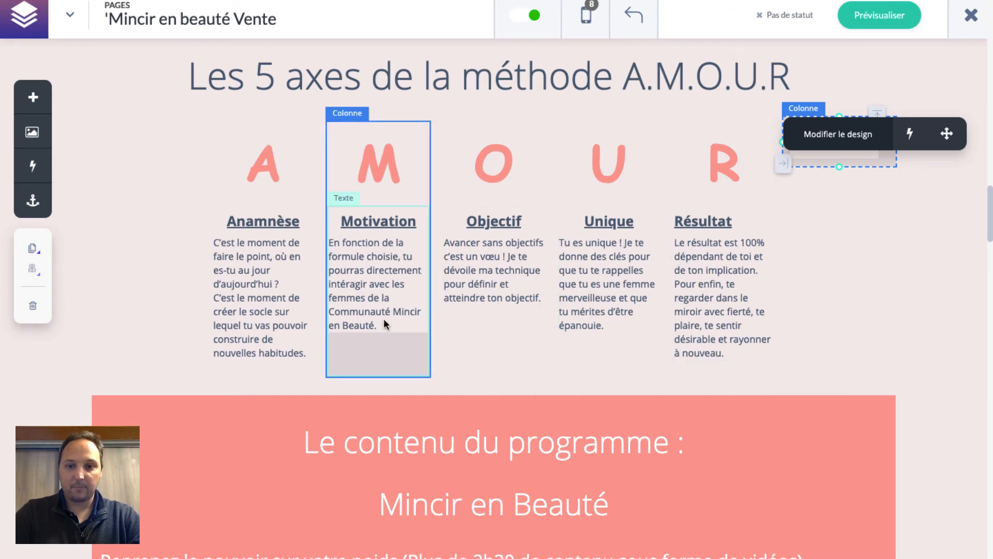
{"action": "left_click", "coordinate": [247, 324]}
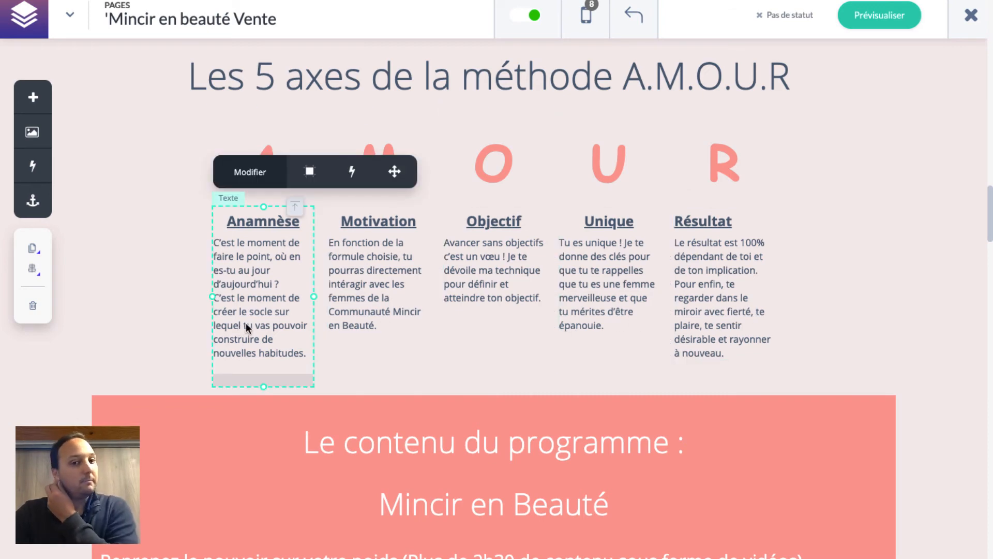
{"action": "left_click", "coordinate": [262, 176]}
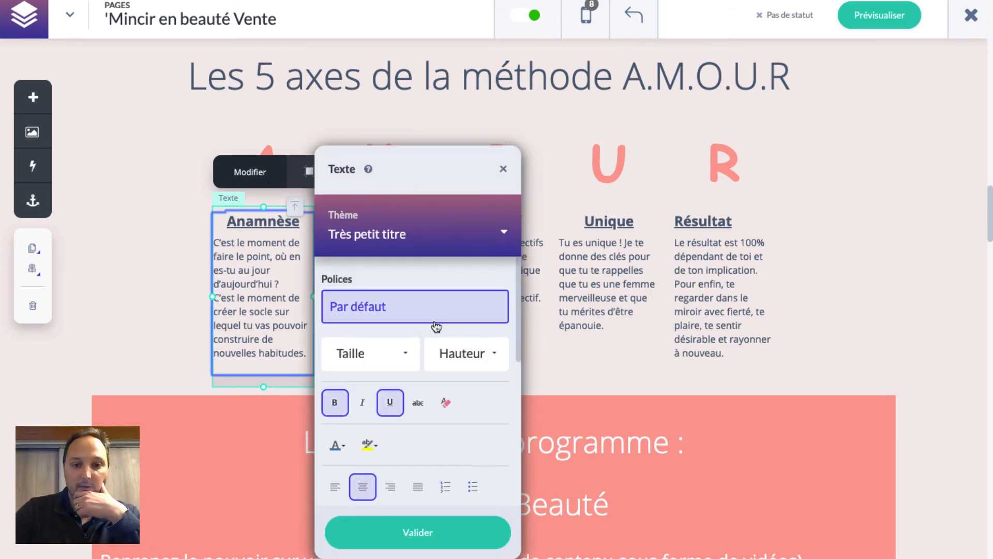
{"action": "left_click", "coordinate": [503, 169]}
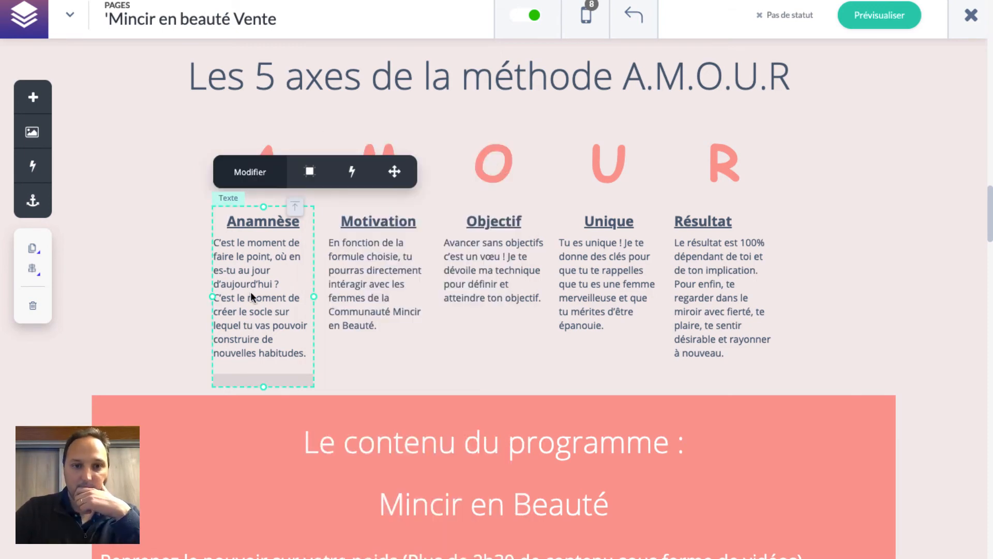
Set the top internal margin of the Anamnèse text block to 10, reduce its bottom internal margin and validate the appearance.
{"action": "left_click", "coordinate": [313, 175]}
{"action": "left_click", "coordinate": [446, 337]}
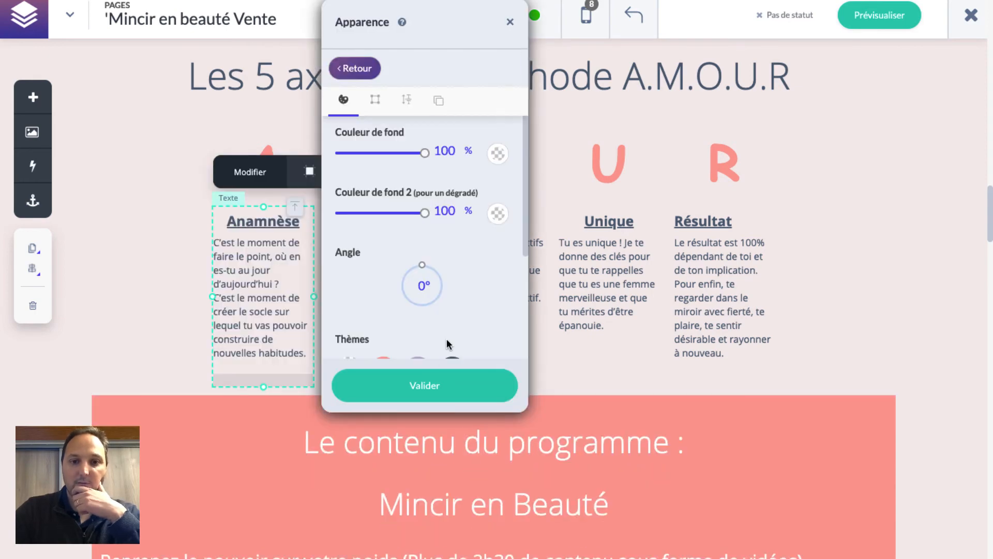
{"action": "left_click", "coordinate": [407, 100]}
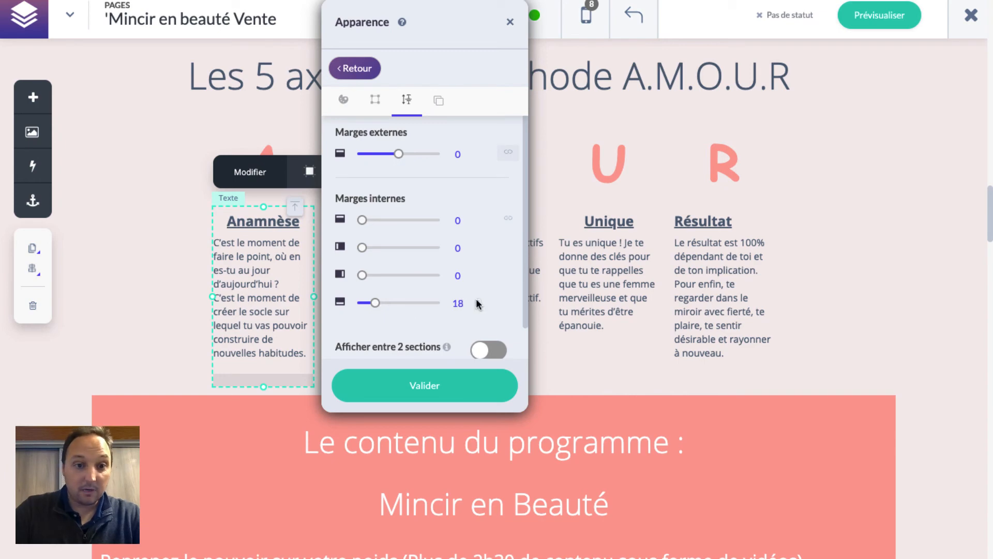
{"action": "left_click", "coordinate": [457, 221]}
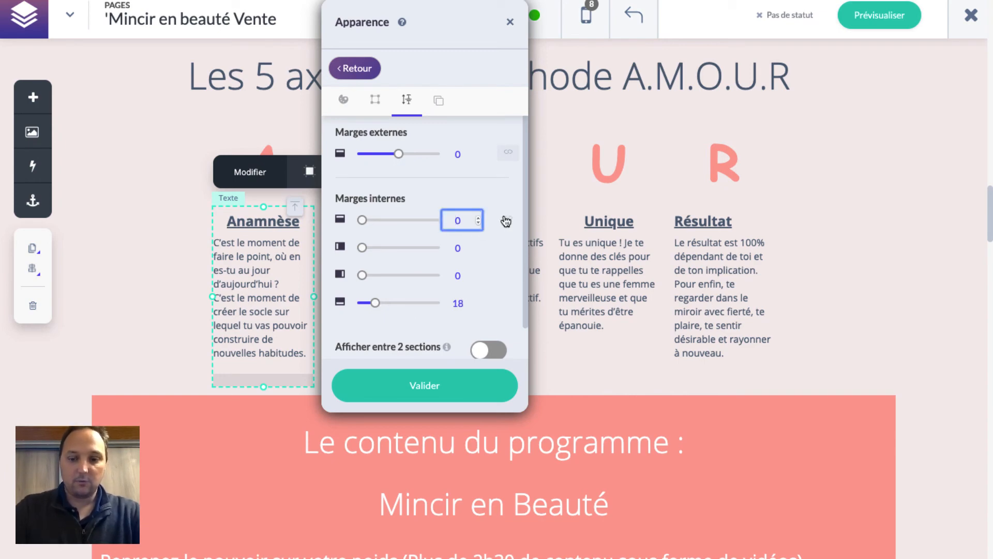
{"action": "type", "text": "1"}
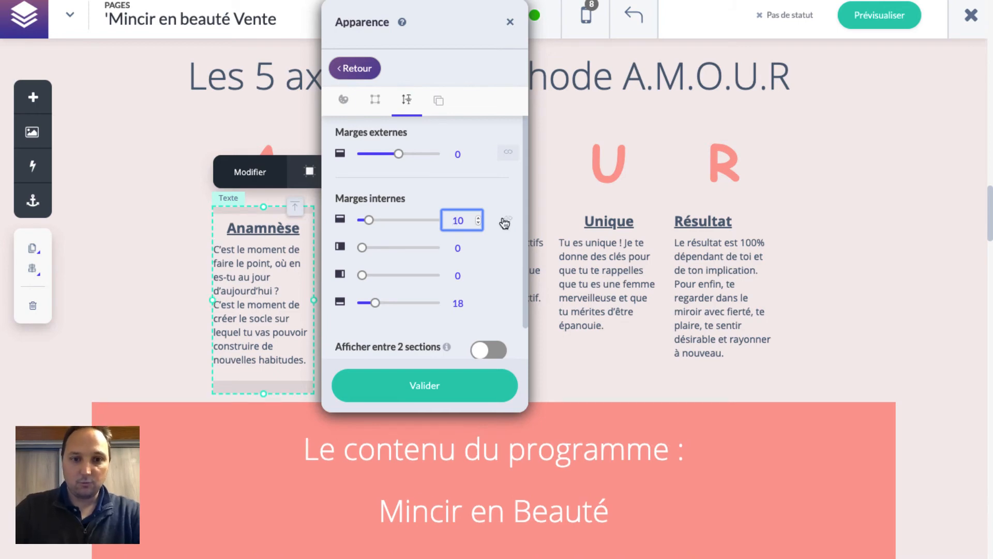
{"action": "left_click", "coordinate": [458, 304]}
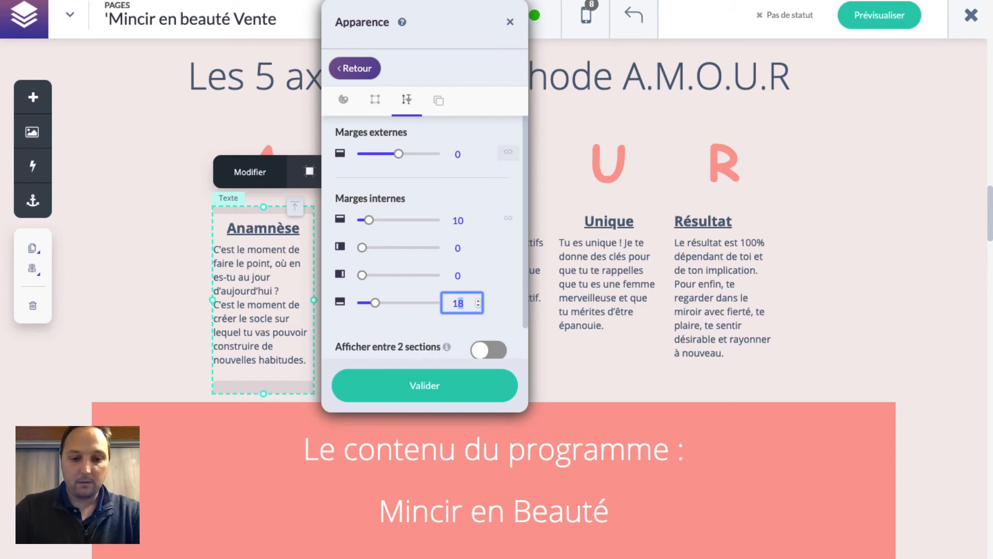
{"action": "left_click", "coordinate": [447, 385]}
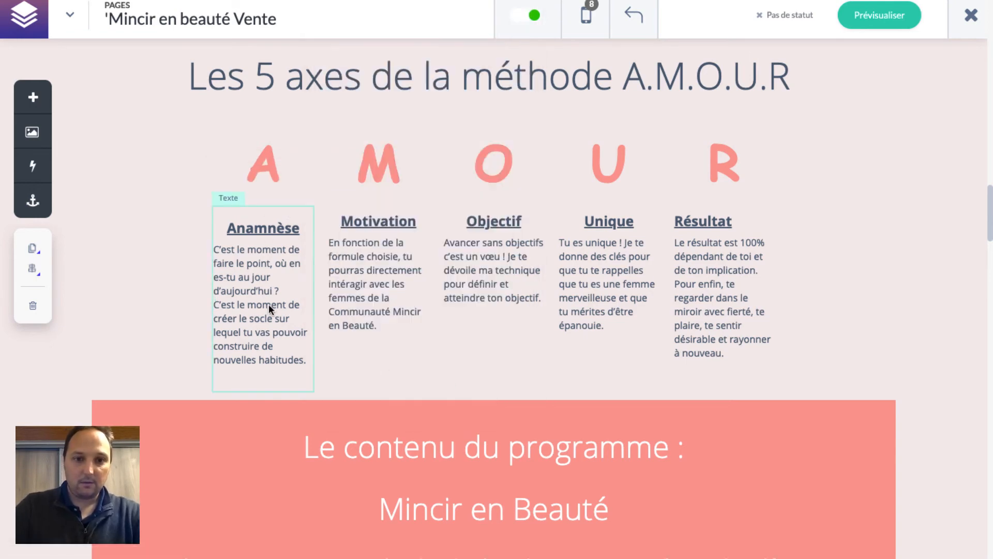
Set the bottom internal margin of the Motivation text block to 15.
{"action": "left_click", "coordinate": [267, 164]}
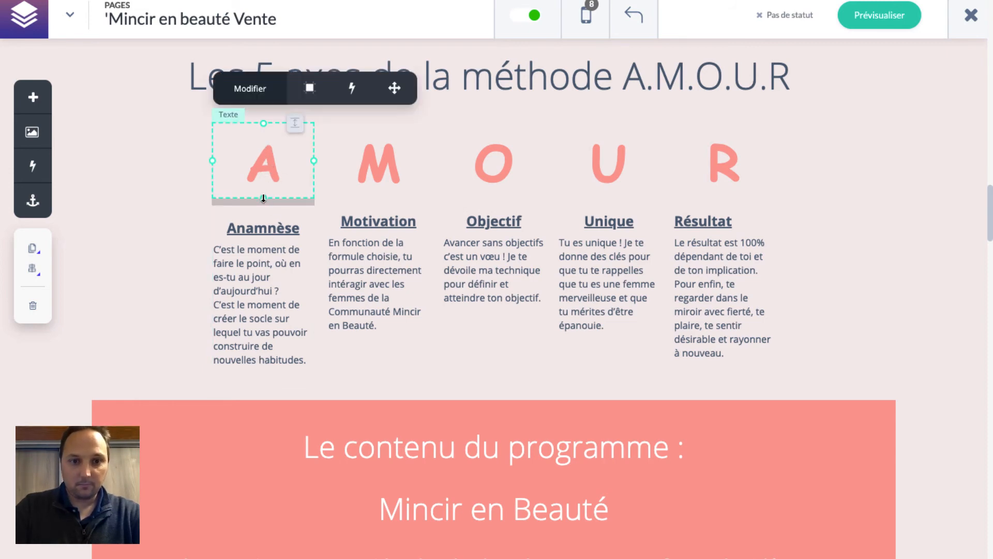
{"action": "left_click", "coordinate": [384, 247]}
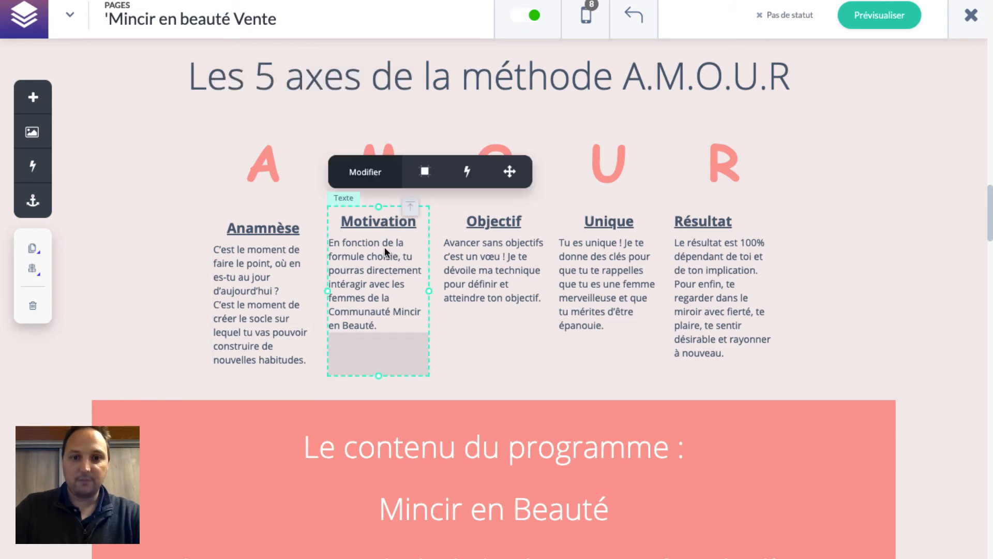
{"action": "left_click", "coordinate": [424, 173]}
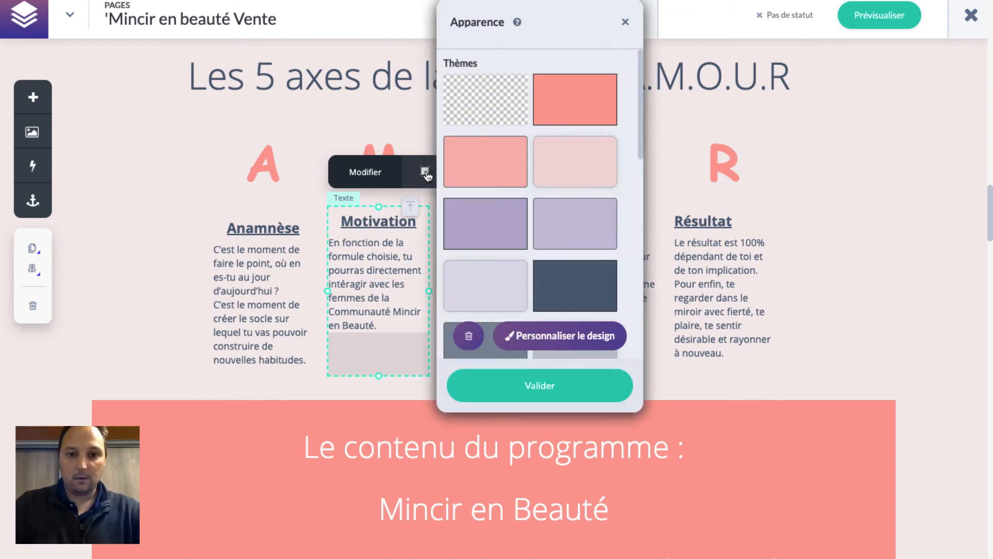
{"action": "left_click", "coordinate": [598, 338]}
{"action": "left_click", "coordinate": [522, 100]}
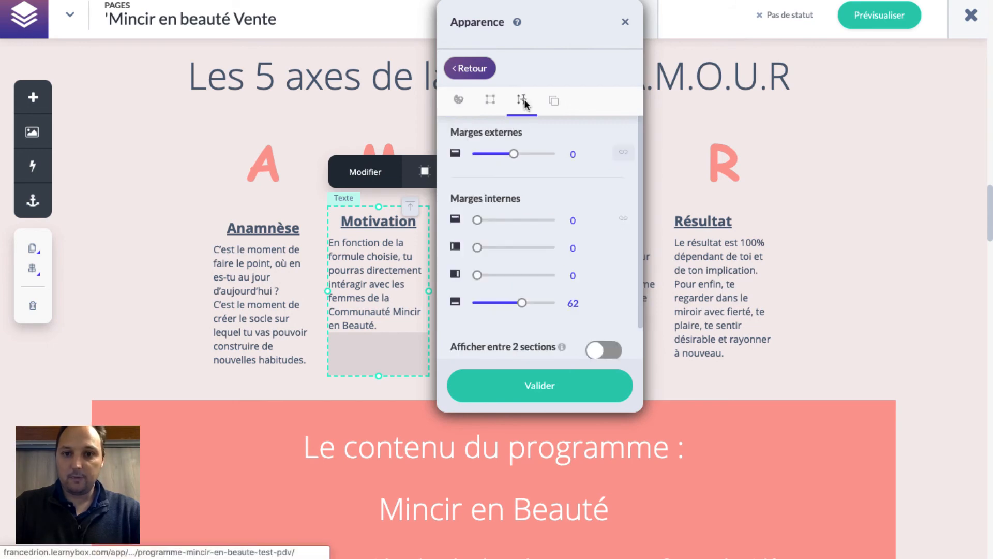
{"action": "left_click", "coordinate": [578, 305]}
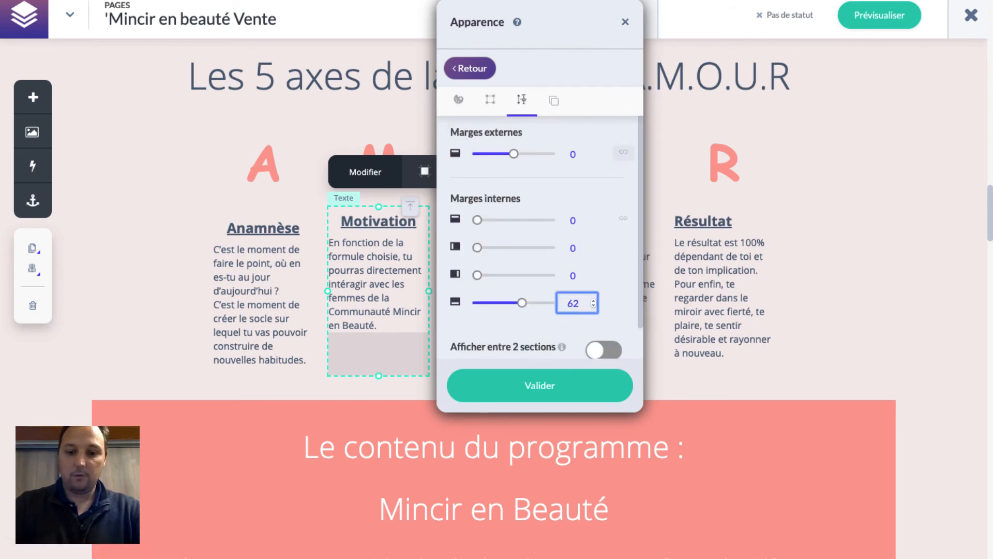
{"action": "key", "text": "BackSpace"}
{"action": "key", "text": "BackSpace"}
{"action": "type", "text": "100"}
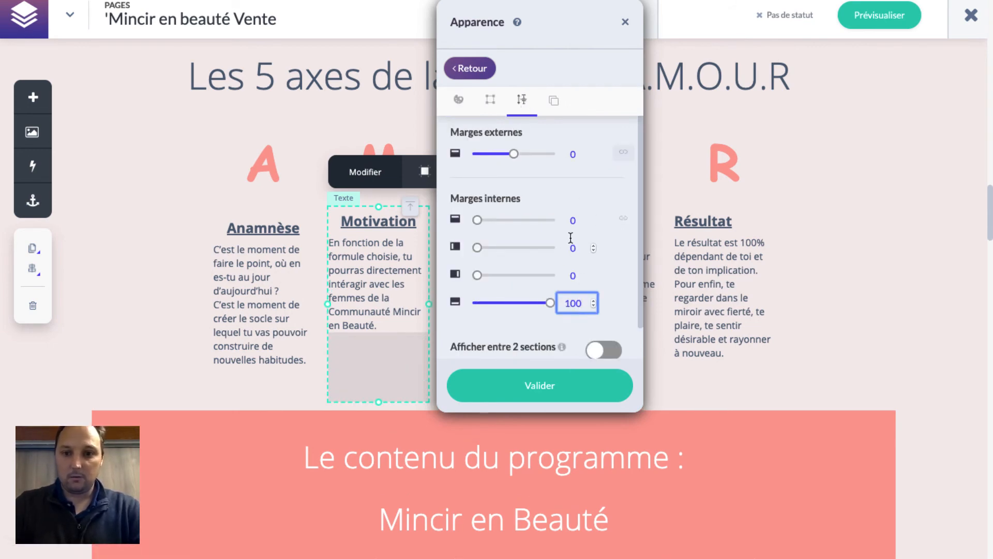
{"action": "key", "text": "BackSpace"}
{"action": "key", "text": "BackSpace"}
{"action": "key", "text": "BackSpace"}
{"action": "type", "text": "15"}
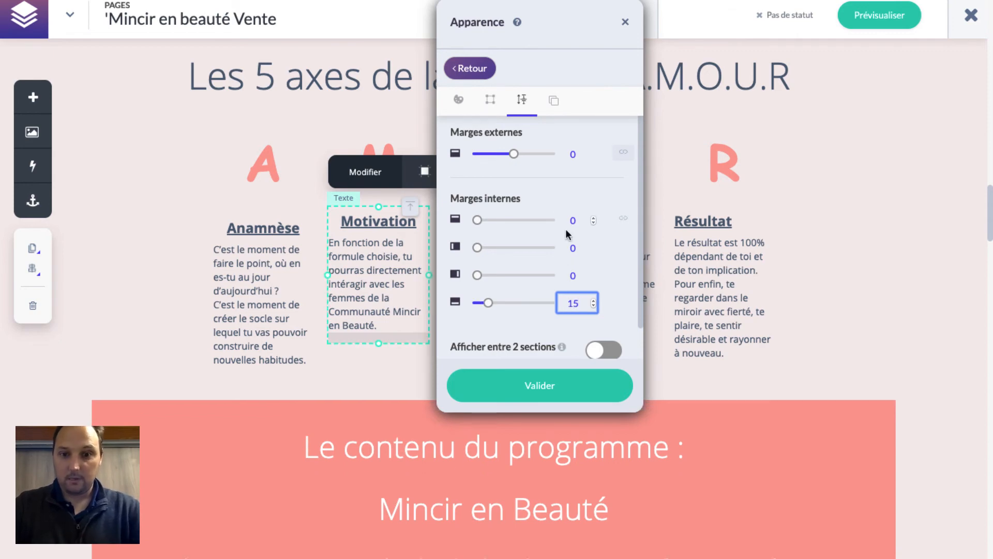
Set the top internal margin of the Motivation text block to 10 and validate the appearance.
{"action": "left_click", "coordinate": [570, 220]}
{"action": "type", "text": "10"}
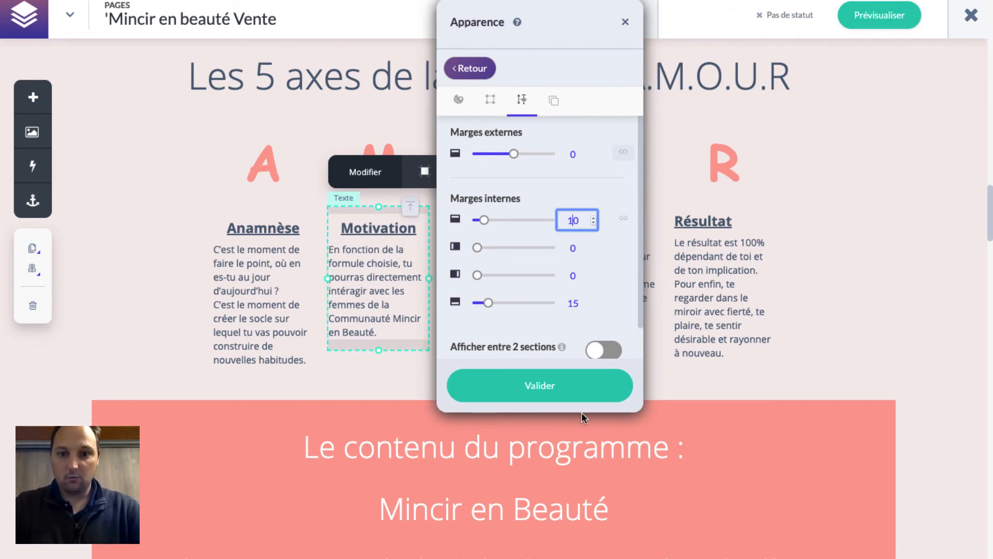
{"action": "left_click", "coordinate": [574, 400]}
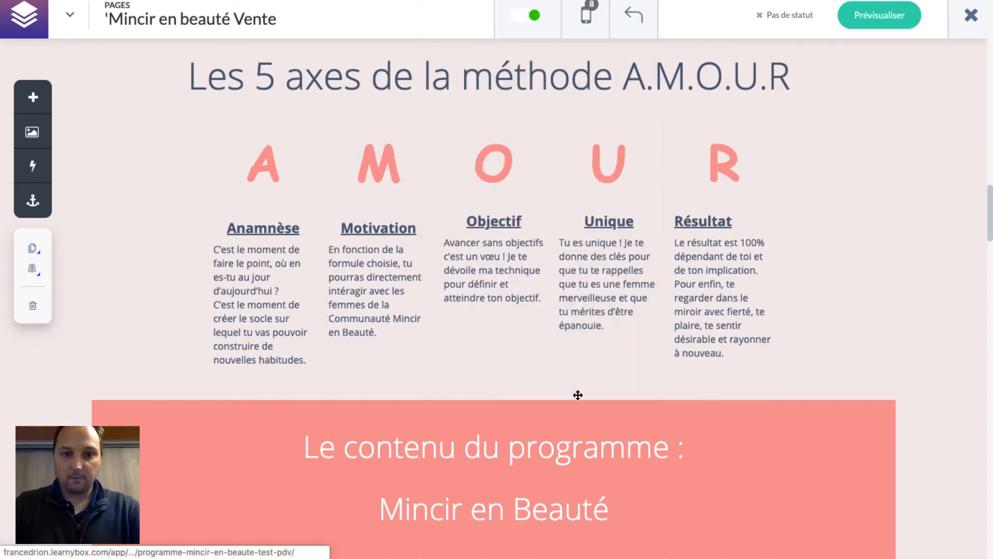
Set the top internal margin of the Objectif text block to 10.
{"action": "left_click", "coordinate": [484, 246]}
{"action": "left_click", "coordinate": [541, 171]}
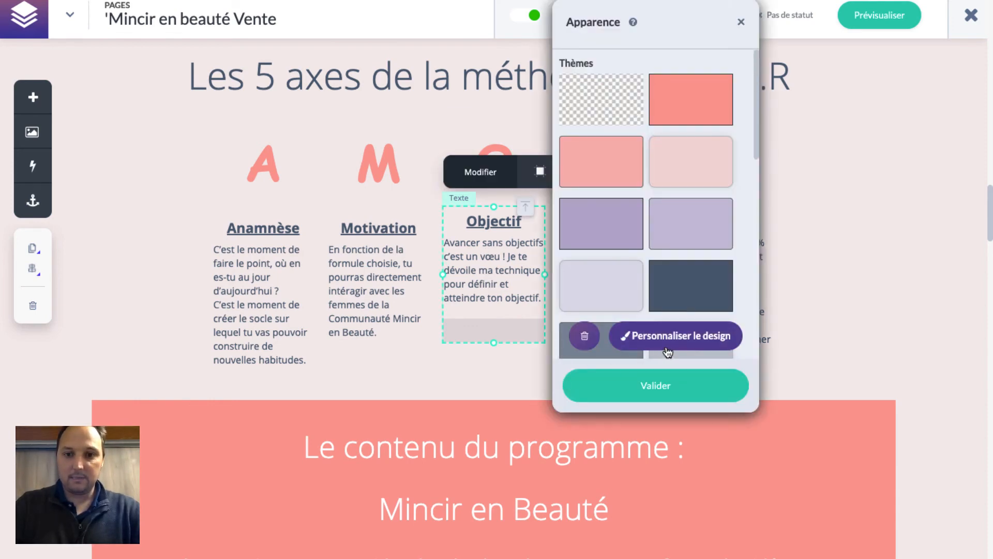
{"action": "left_click", "coordinate": [678, 337]}
{"action": "left_click", "coordinate": [638, 101]}
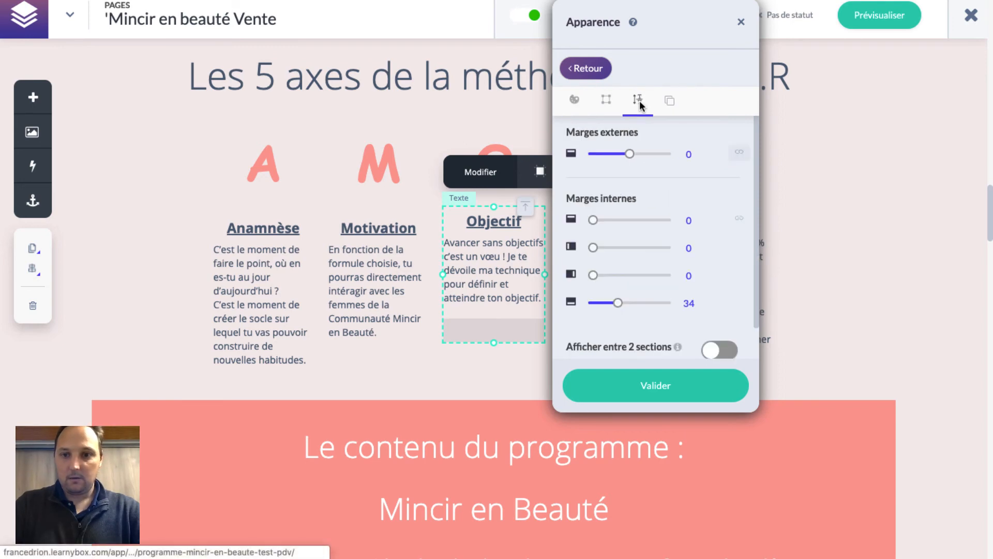
{"action": "left_click", "coordinate": [698, 219]}
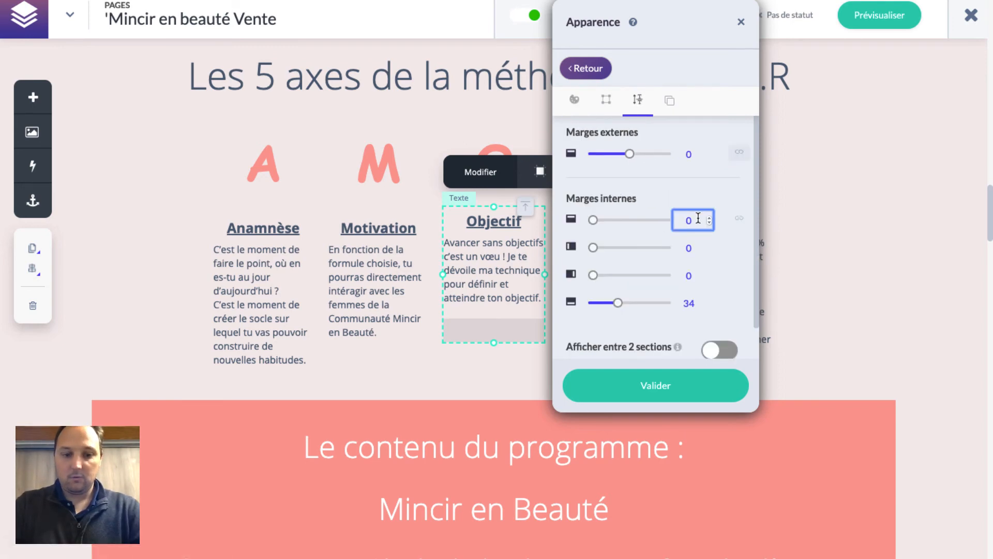
{"action": "type", "text": "10"}
Set the bottom internal margin of the Objectif text block to 15 and validate the appearance.
{"action": "left_click", "coordinate": [709, 306]}
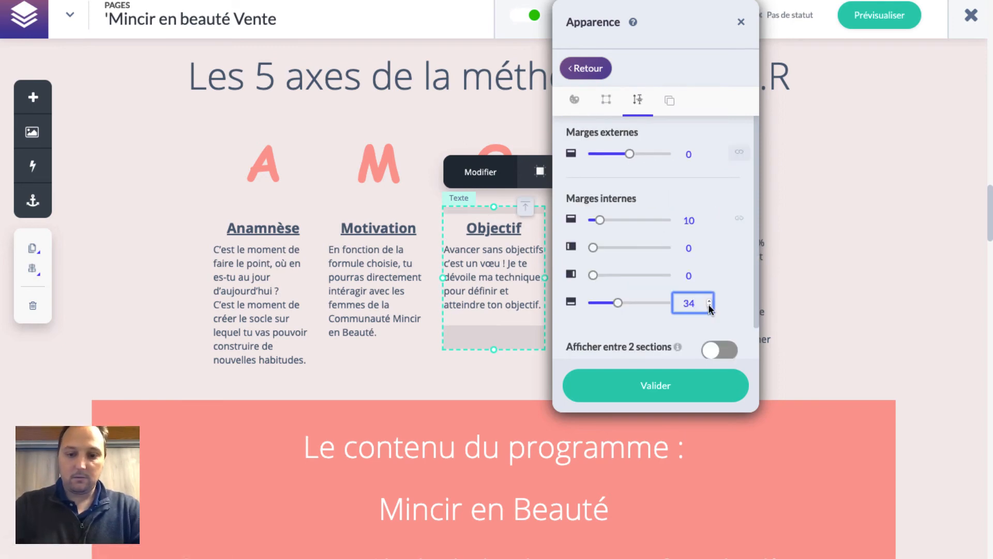
{"action": "key", "text": "BackSpace"}
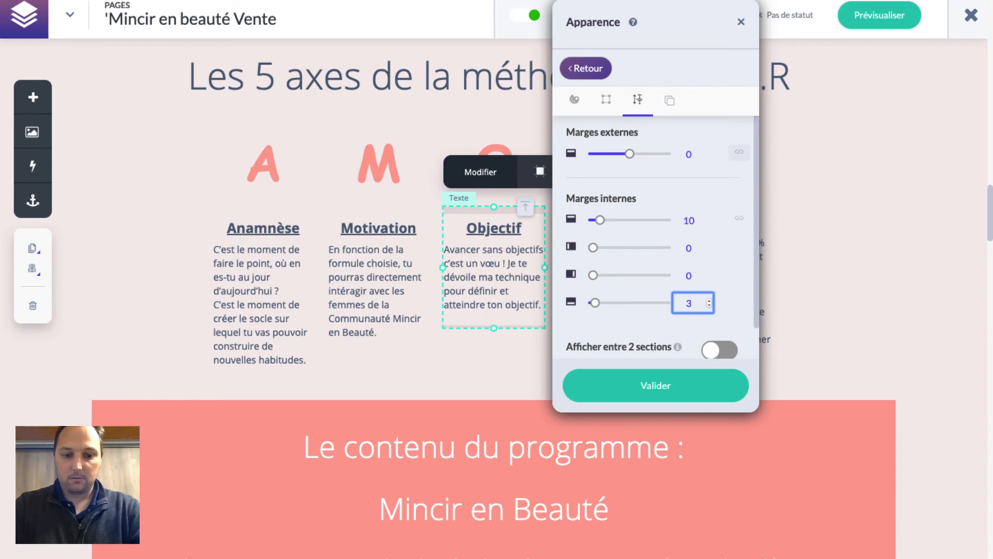
{"action": "key", "text": "BackSpace"}
{"action": "type", "text": "100"}
{"action": "key", "text": "BackSpace"}
{"action": "key", "text": "BackSpace"}
{"action": "type", "text": "5"}
{"action": "left_click", "coordinate": [692, 387]}
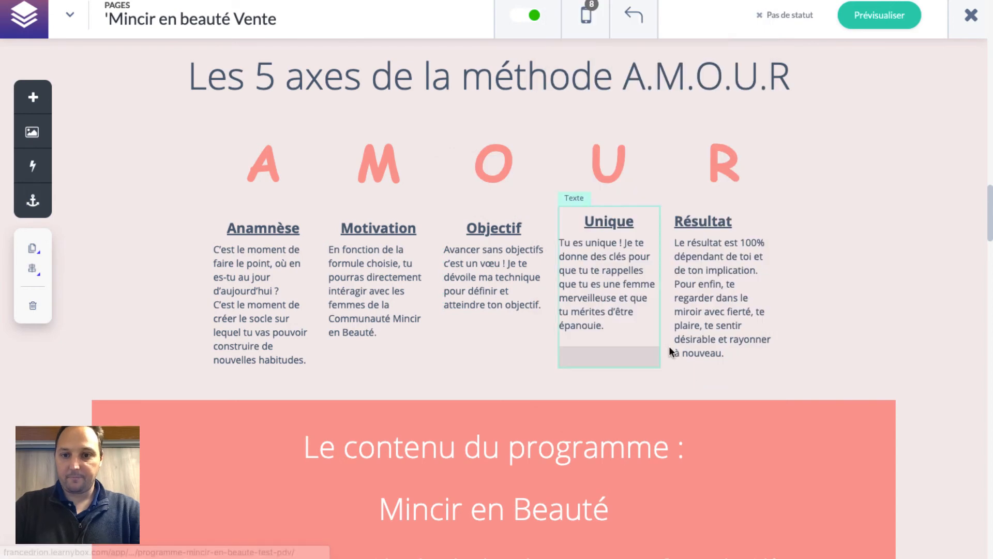
Set the top internal margin of the Unique text block to 10.
{"action": "left_click", "coordinate": [616, 259]}
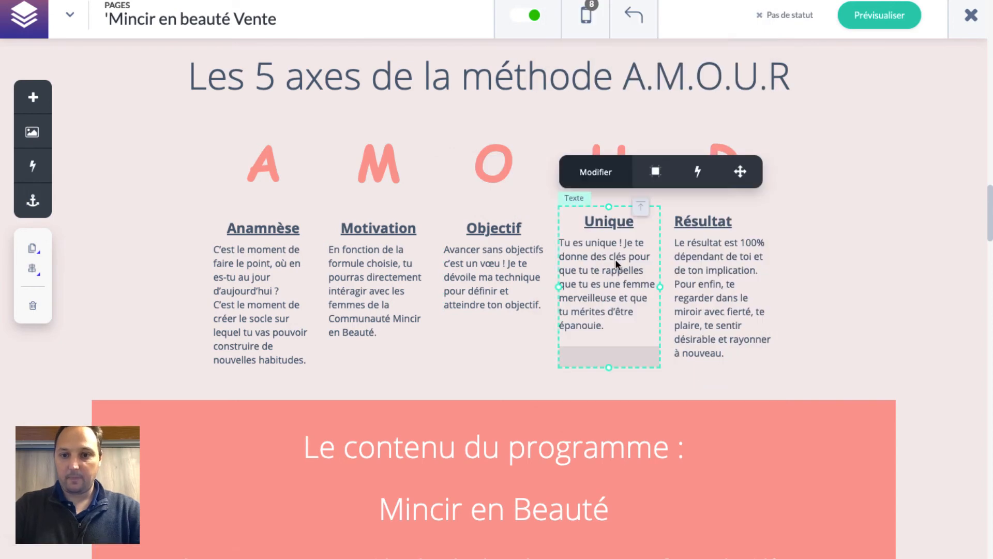
{"action": "left_click", "coordinate": [656, 174]}
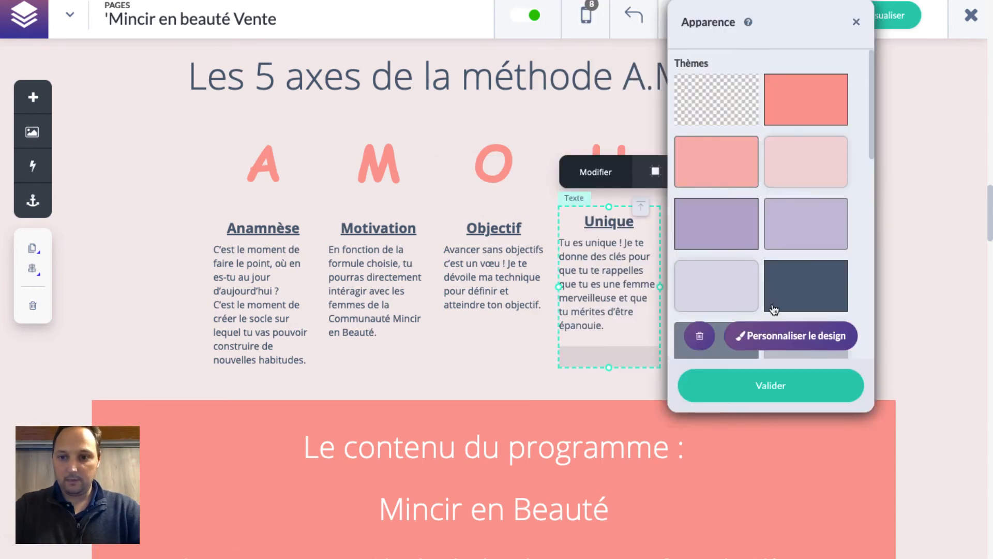
{"action": "left_click", "coordinate": [789, 337]}
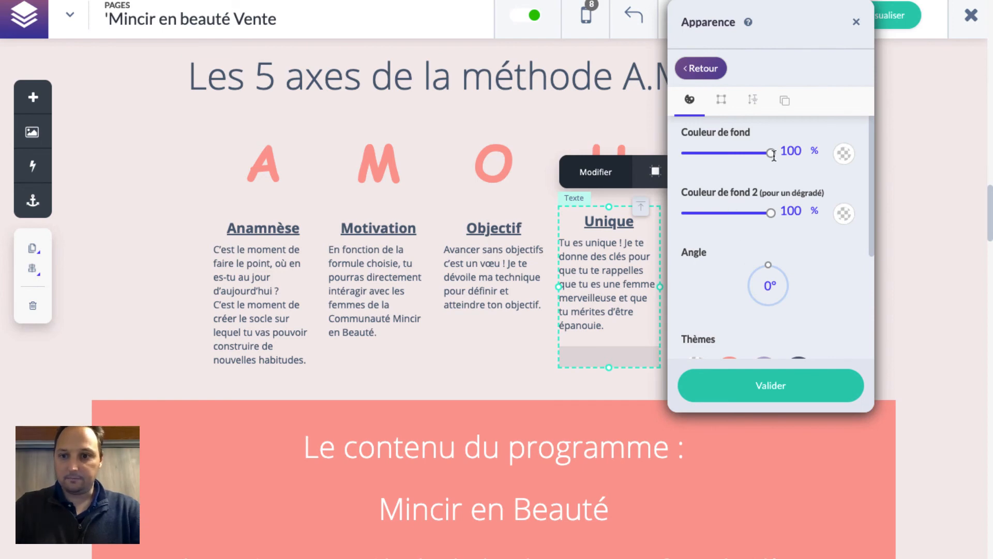
{"action": "left_click", "coordinate": [756, 112]}
{"action": "left_click", "coordinate": [802, 220]}
{"action": "type", "text": "10"}
Set the bottom internal margin of the Unique text block to 15 and validate the appearance.
{"action": "left_click", "coordinate": [823, 305]}
{"action": "key", "text": "BackSpace"}
{"action": "key", "text": "BackSpace"}
{"action": "type", "text": "100"}
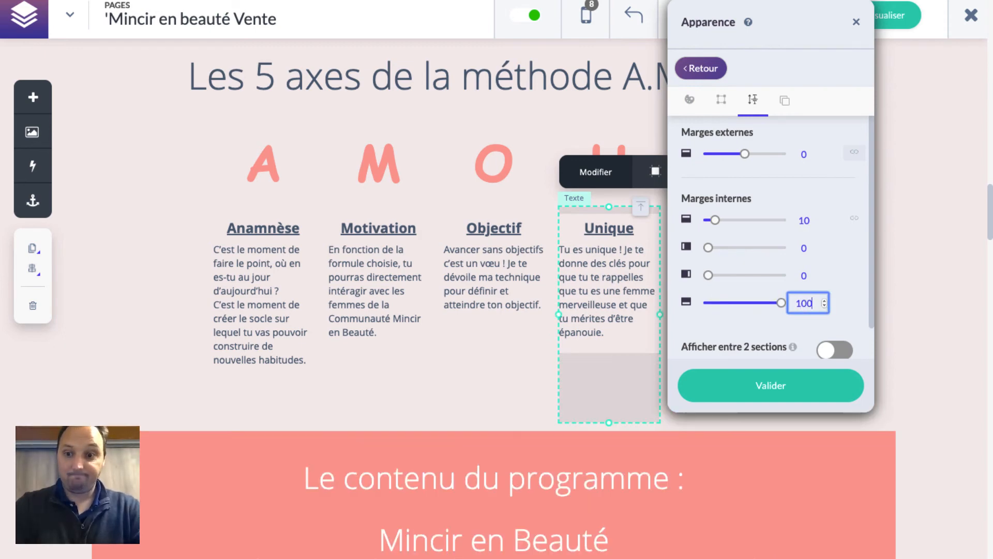
{"action": "key", "text": "BackSpace"}
{"action": "key", "text": "BackSpace"}
{"action": "type", "text": "5"}
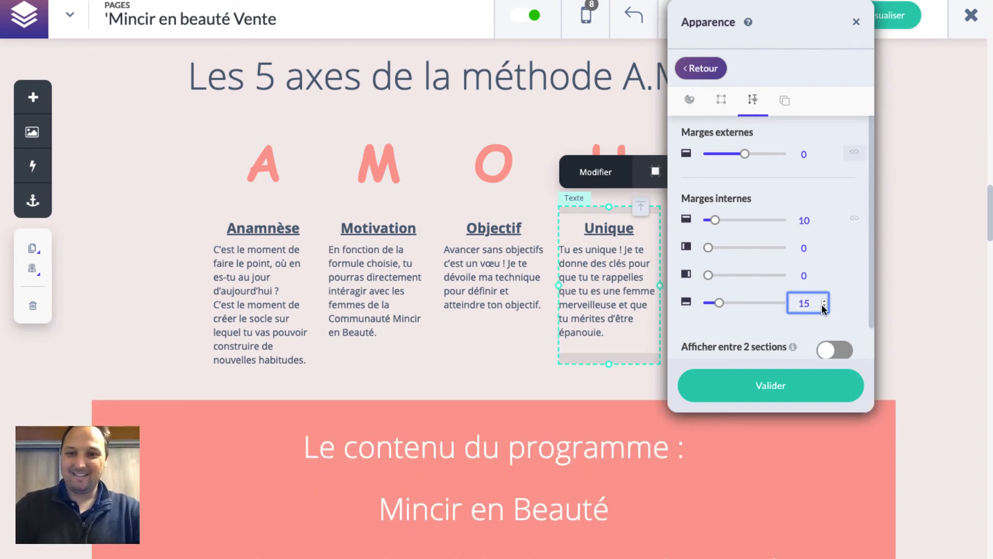
{"action": "left_click", "coordinate": [807, 394]}
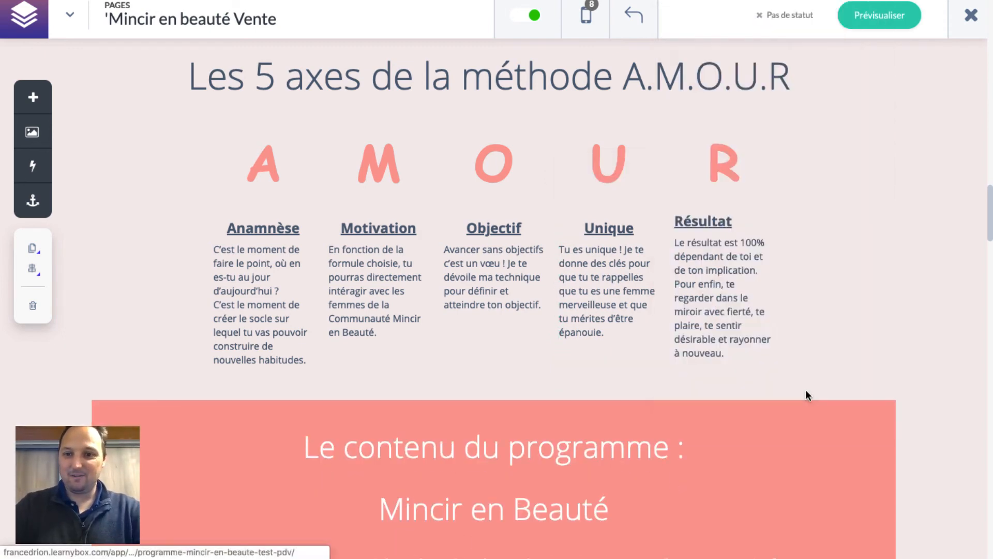
Unlink the internal margins of the Résultat text block and set the top one to 10.
{"action": "left_click", "coordinate": [718, 239]}
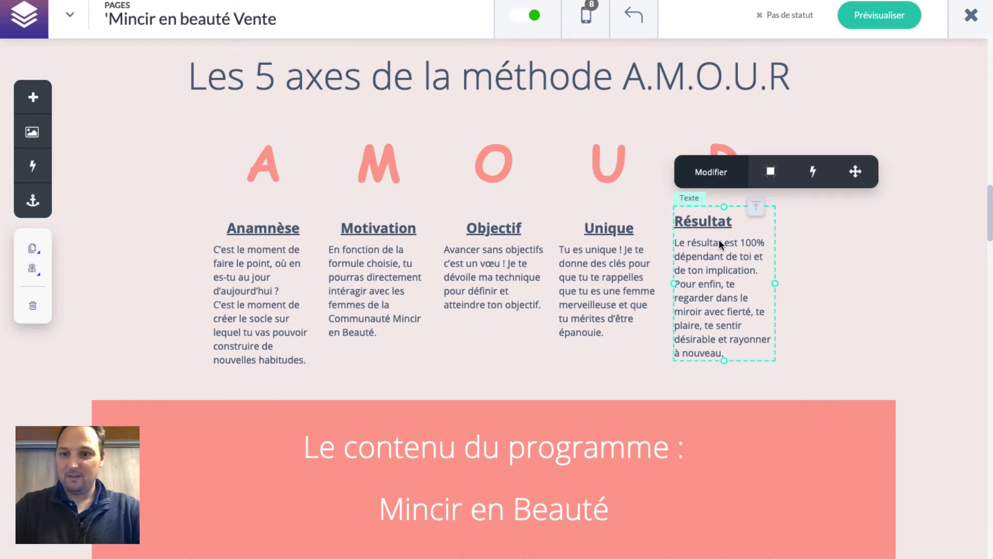
{"action": "left_click", "coordinate": [778, 185]}
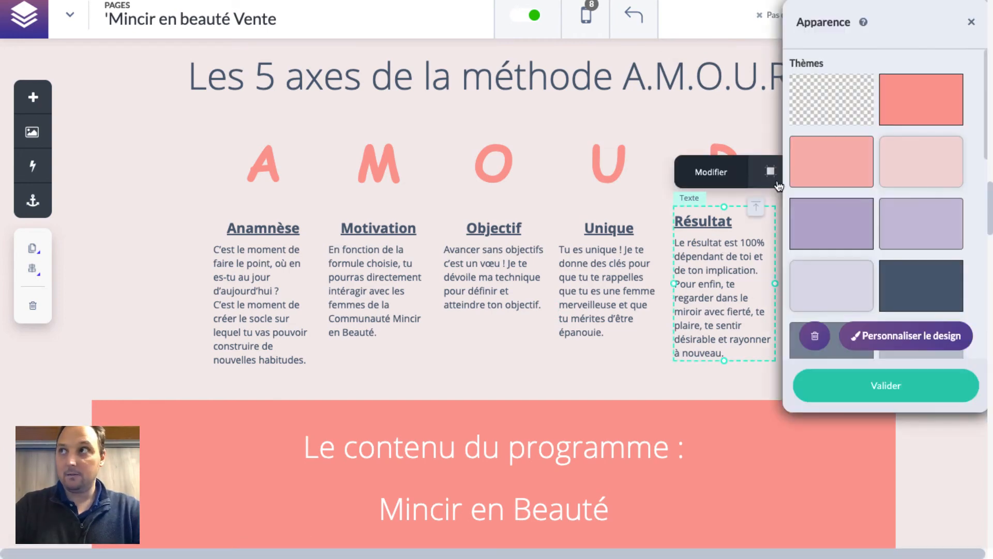
{"action": "left_click", "coordinate": [900, 339]}
{"action": "left_click", "coordinate": [860, 109]}
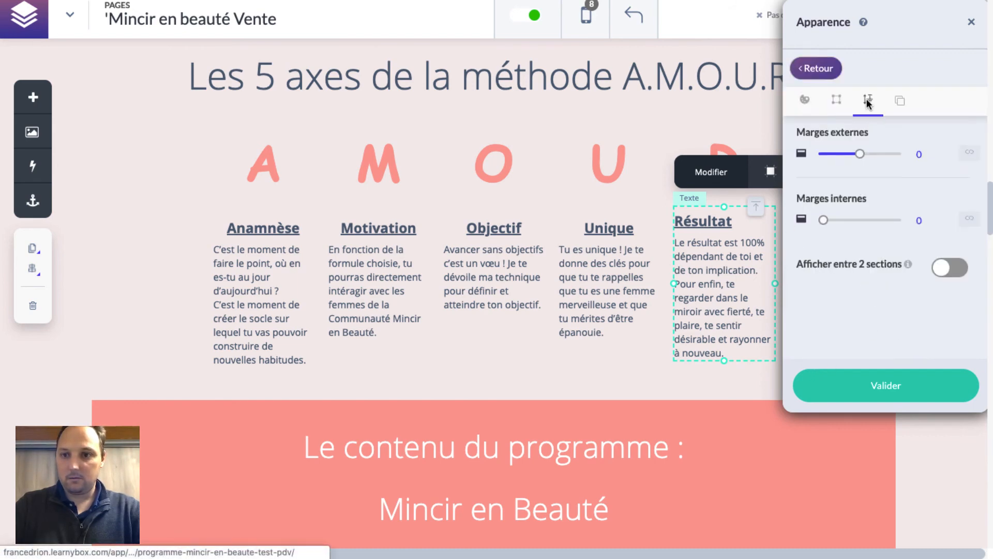
{"action": "left_click", "coordinate": [966, 219]}
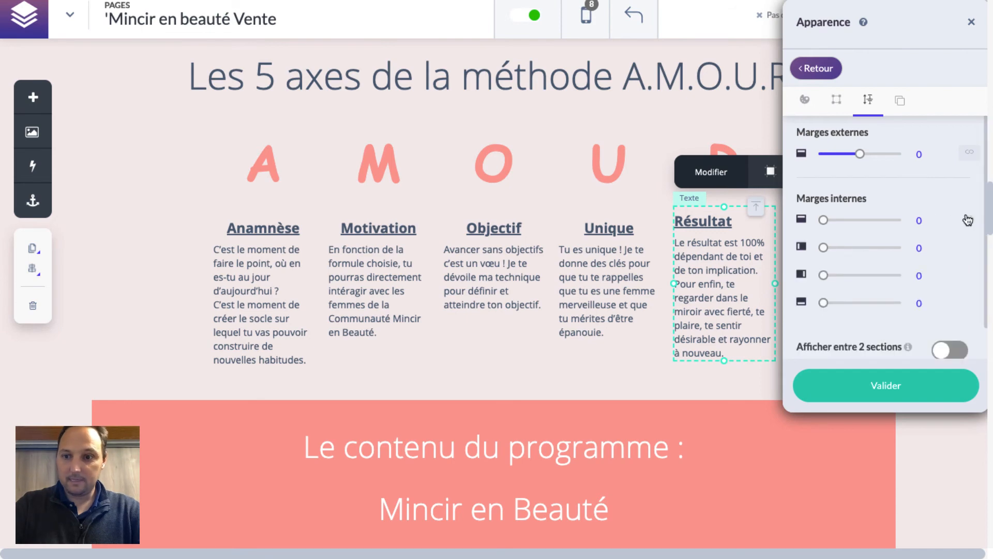
{"action": "left_click", "coordinate": [917, 222]}
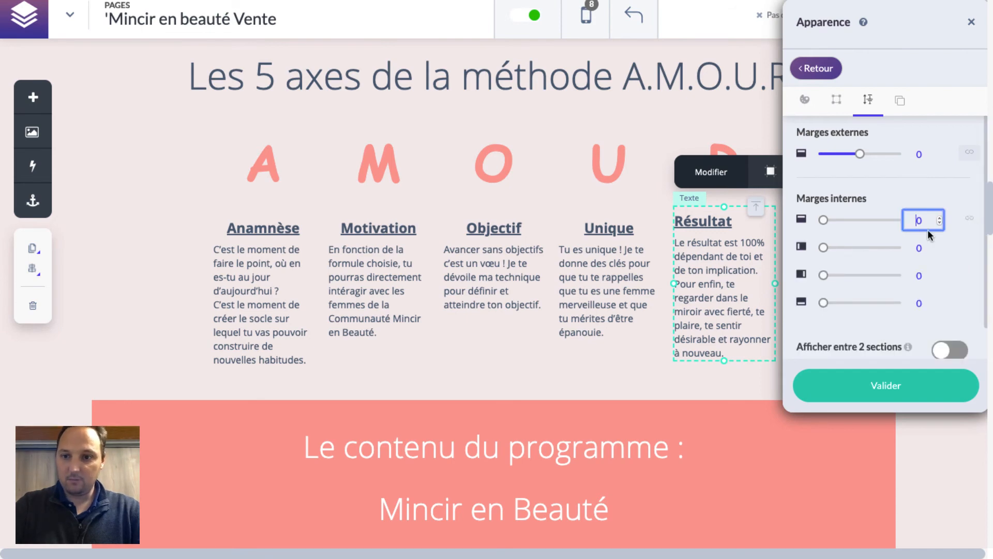
{"action": "type", "text": "1"}
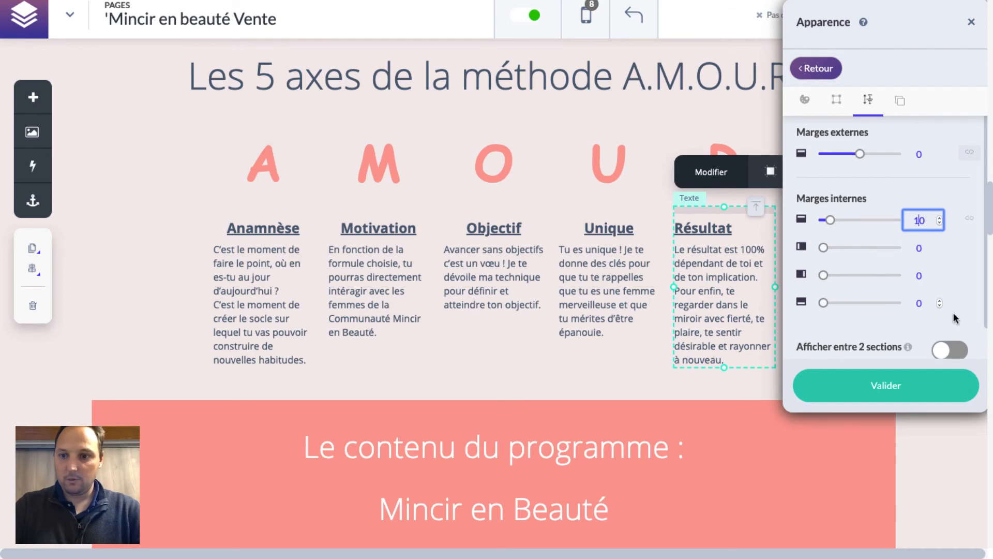
Set the bottom internal margin of the Résultat text block to 15 and validate the appearance.
{"action": "left_click", "coordinate": [919, 305]}
{"action": "type", "text": "10"}
{"action": "key", "text": "BackSpace"}
{"action": "key", "text": "BackSpace"}
{"action": "type", "text": "15"}
{"action": "left_click", "coordinate": [917, 389]}
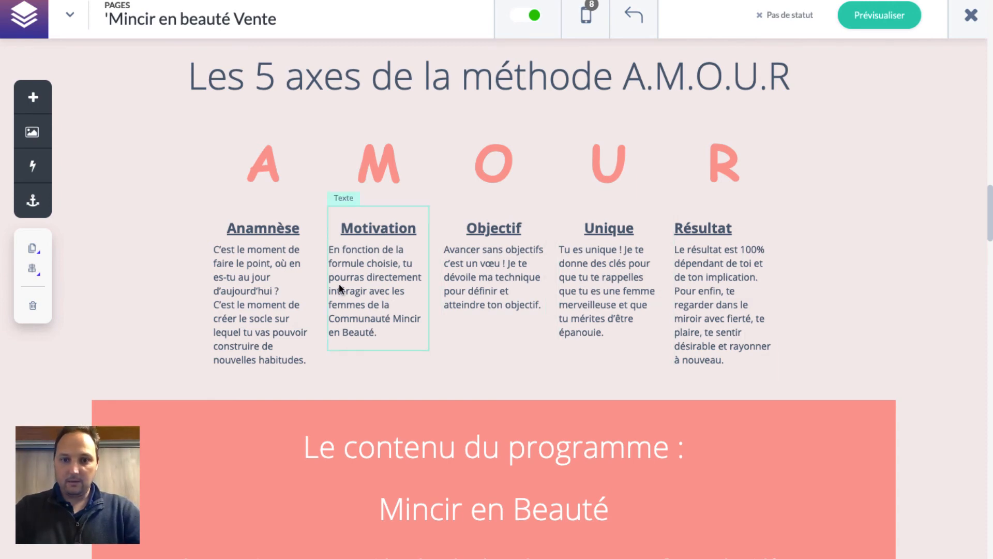
Center the Résultat title in the letter R column and validate the text edit.
{"action": "left_click", "coordinate": [716, 228]}
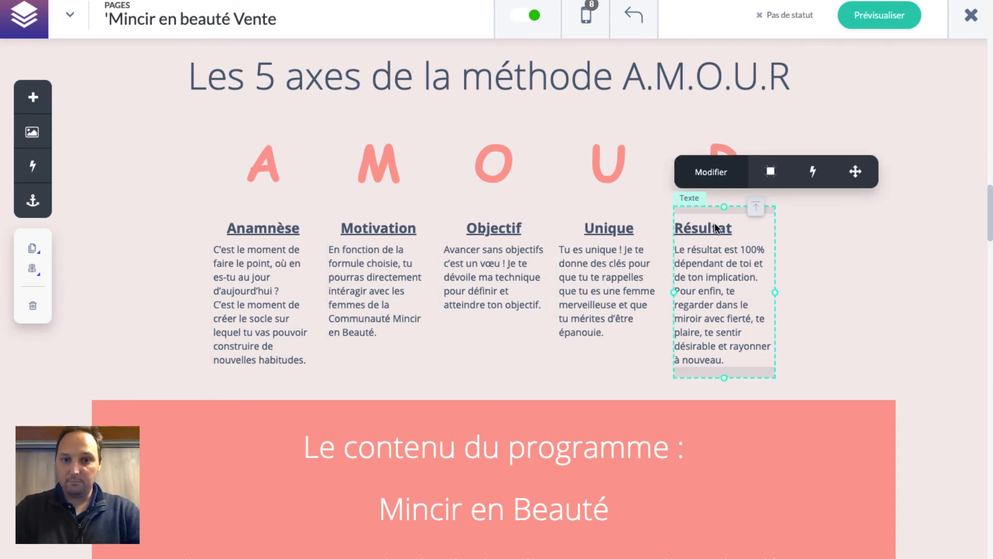
{"action": "left_click", "coordinate": [735, 228]}
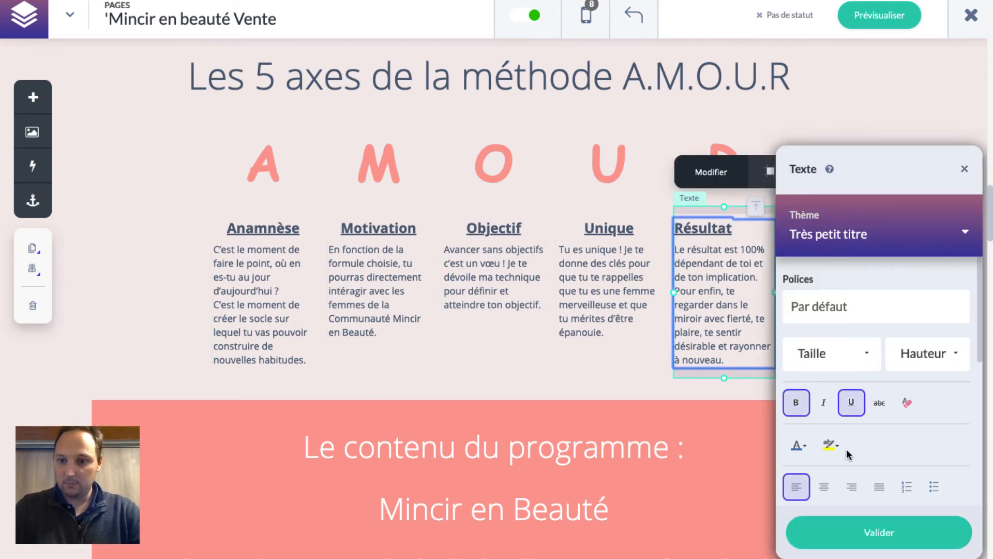
{"action": "left_click", "coordinate": [824, 486]}
{"action": "left_click", "coordinate": [879, 533]}
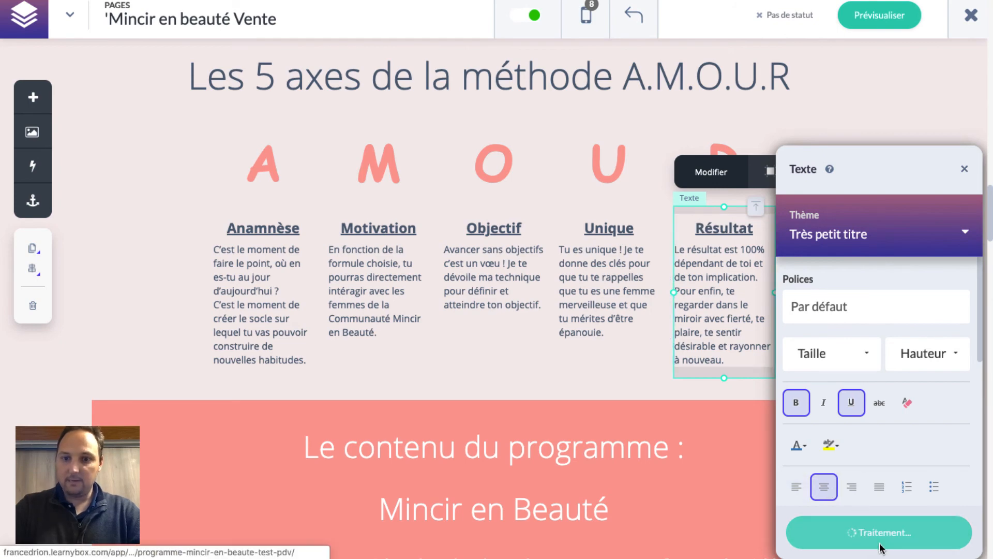
{"action": "left_click", "coordinate": [885, 298]}
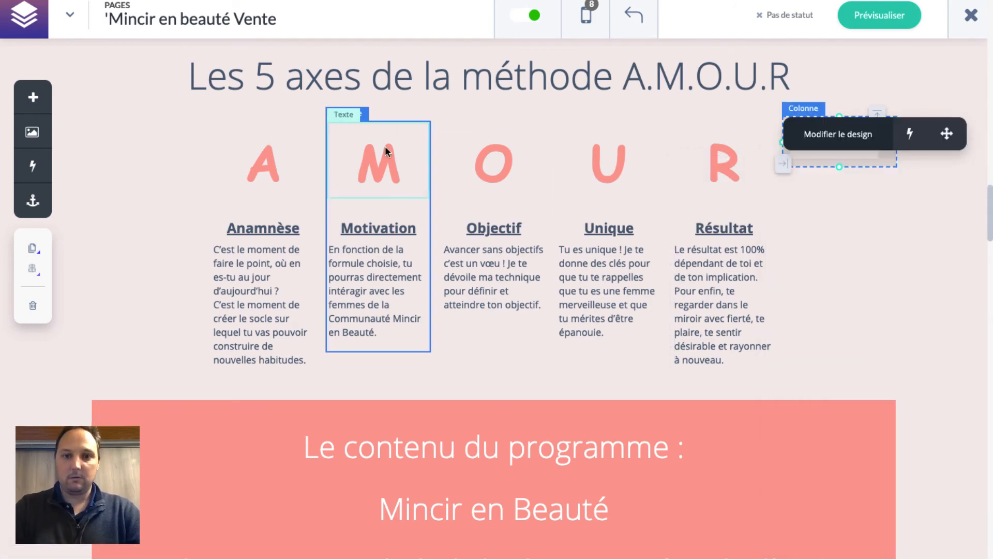
Set the line height of the two-line heading Le contenu du programme : Mincir en Beauté to 44px.
{"action": "scroll", "coordinate": [275, 280], "scroll_direction": "down", "scroll_amount": 6}
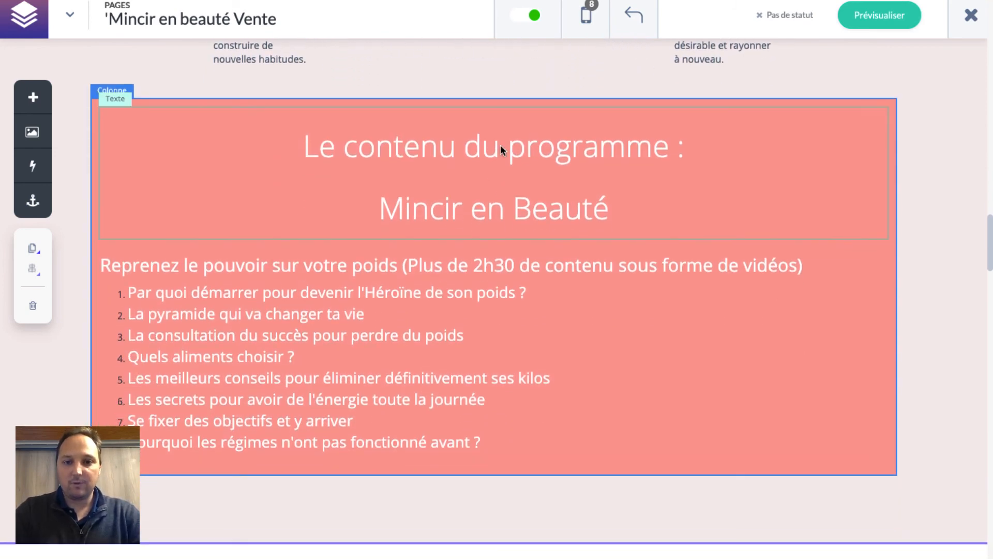
{"action": "left_click", "coordinate": [501, 144]}
{"action": "left_click", "coordinate": [449, 149]}
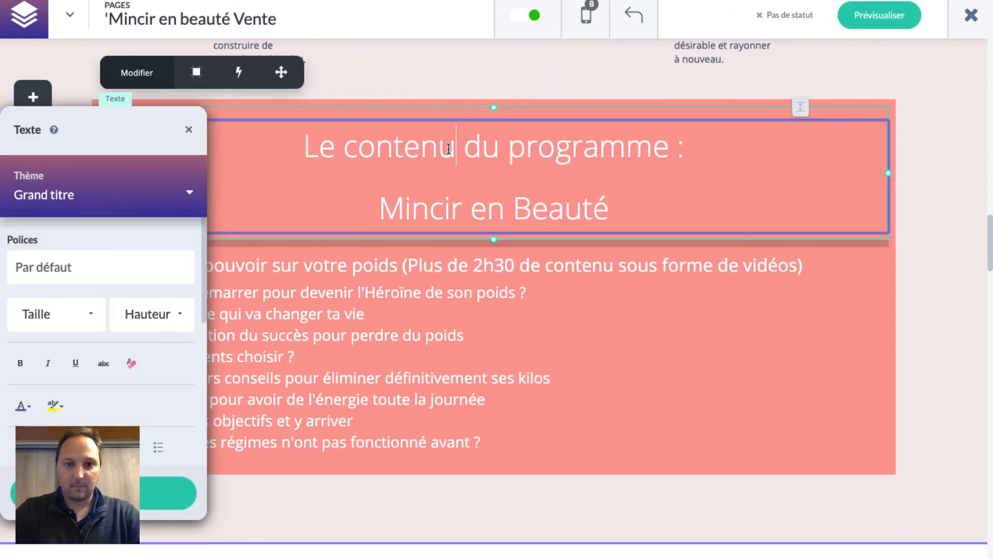
{"action": "triple_click", "coordinate": [449, 149]}
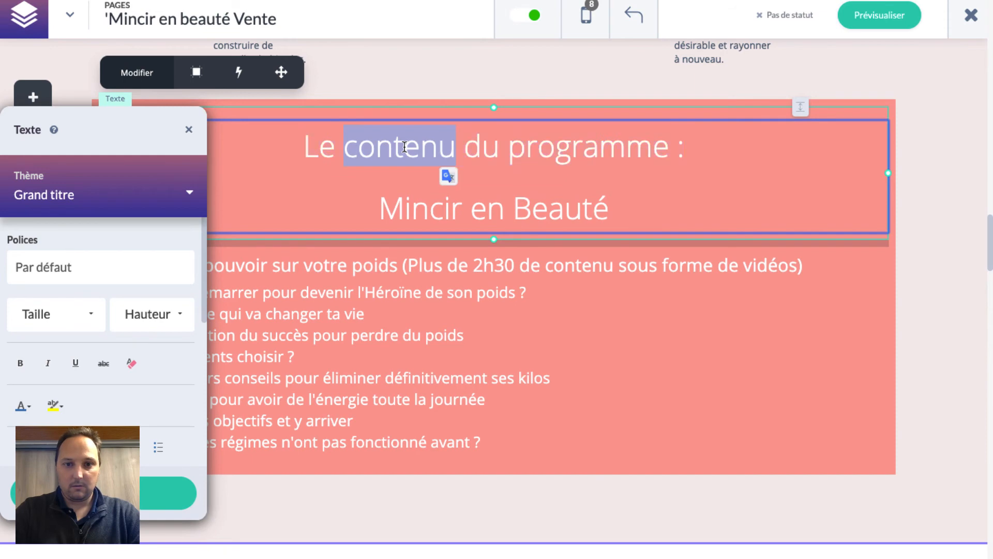
{"action": "left_click", "coordinate": [609, 208], "text": "shift"}
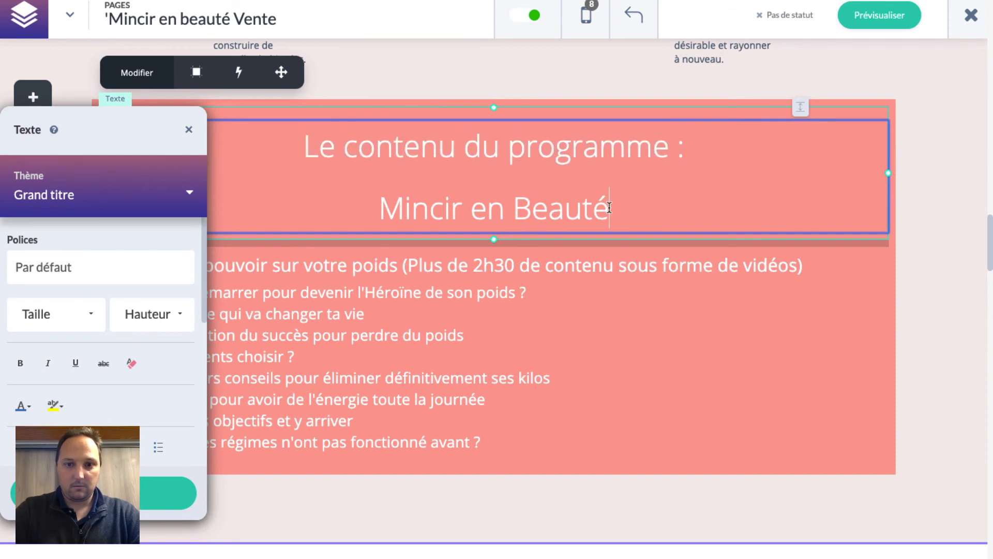
{"action": "left_click", "coordinate": [167, 318]}
{"action": "scroll", "coordinate": [156, 409], "scroll_direction": "down", "scroll_amount": 5}
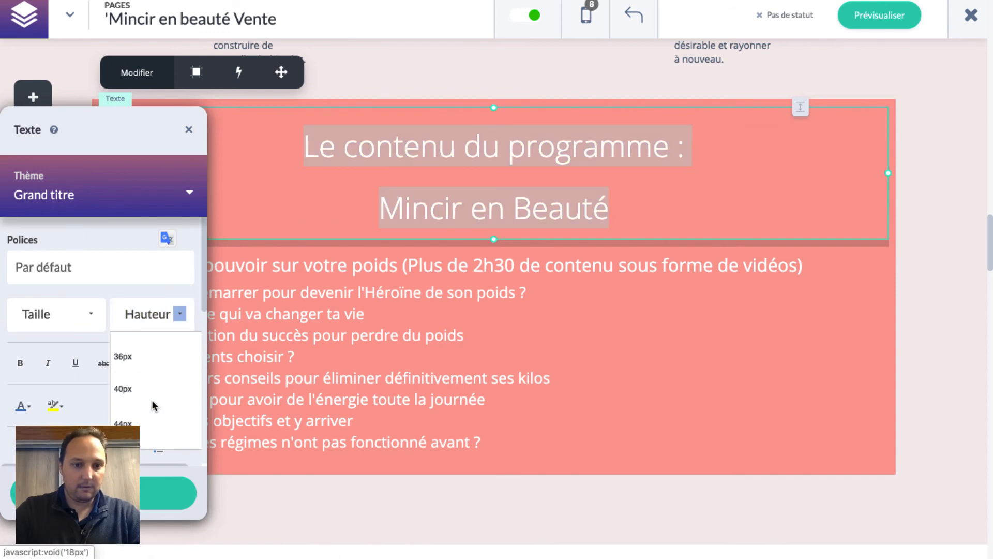
{"action": "left_click", "coordinate": [148, 362]}
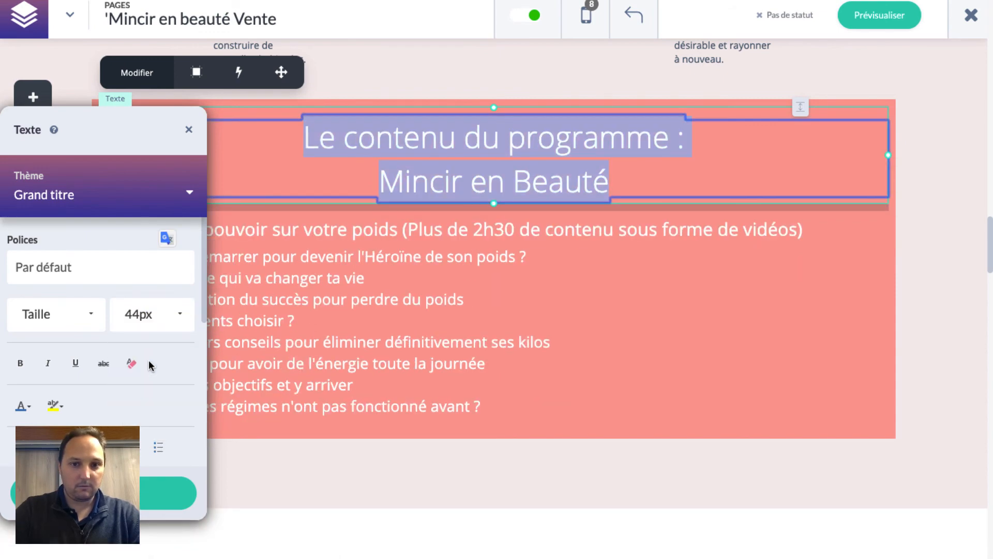
Make Mincir en Beauté bold in the heading and remove the colon after Le contenu du programme.
{"action": "double_click", "coordinate": [418, 175]}
{"action": "left_click_drag", "start_coordinate": [418, 175], "coordinate": [607, 181]}
{"action": "key", "text": "ctrl+c"}
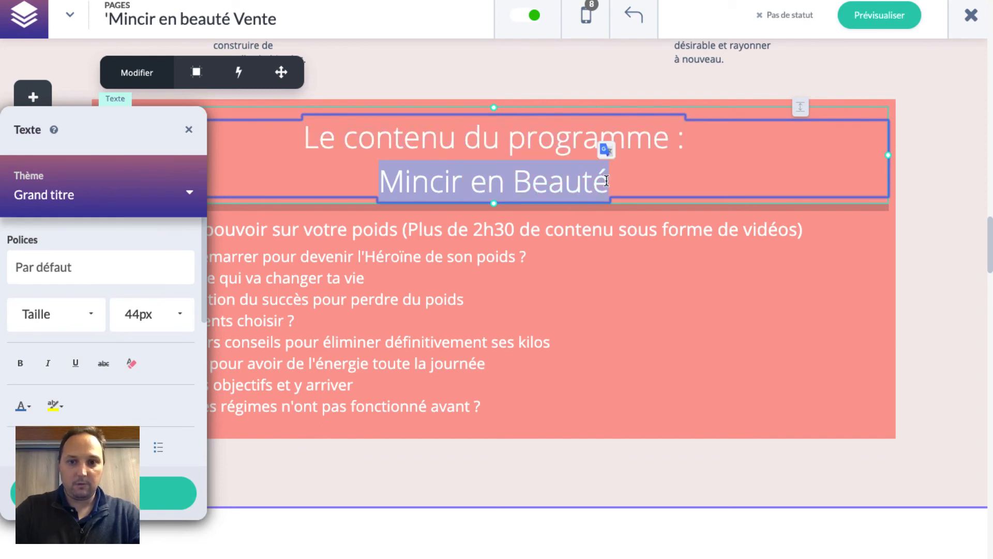
{"action": "key", "text": "ctrl+b"}
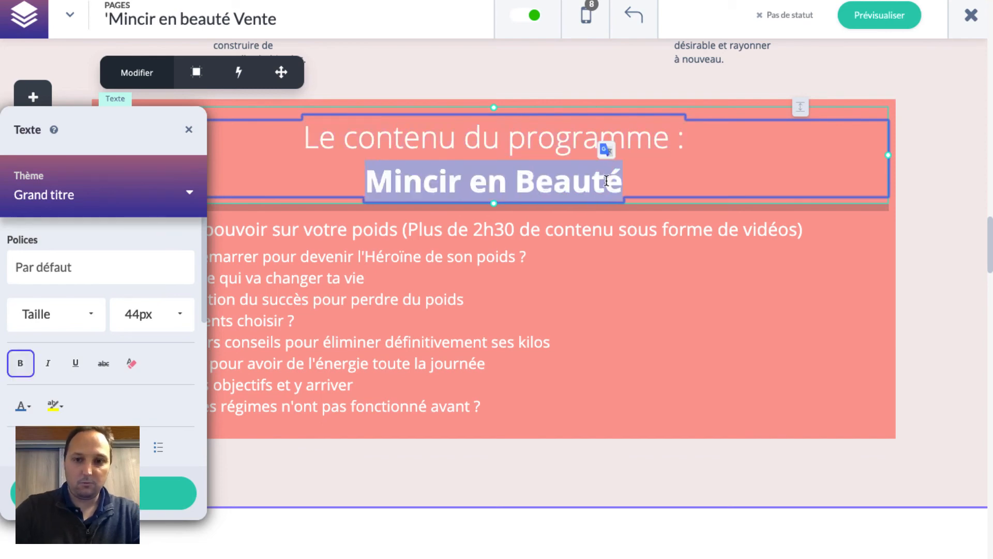
{"action": "left_click", "coordinate": [687, 140]}
{"action": "key", "text": "BackSpace"}
{"action": "key", "text": "BackSpace"}
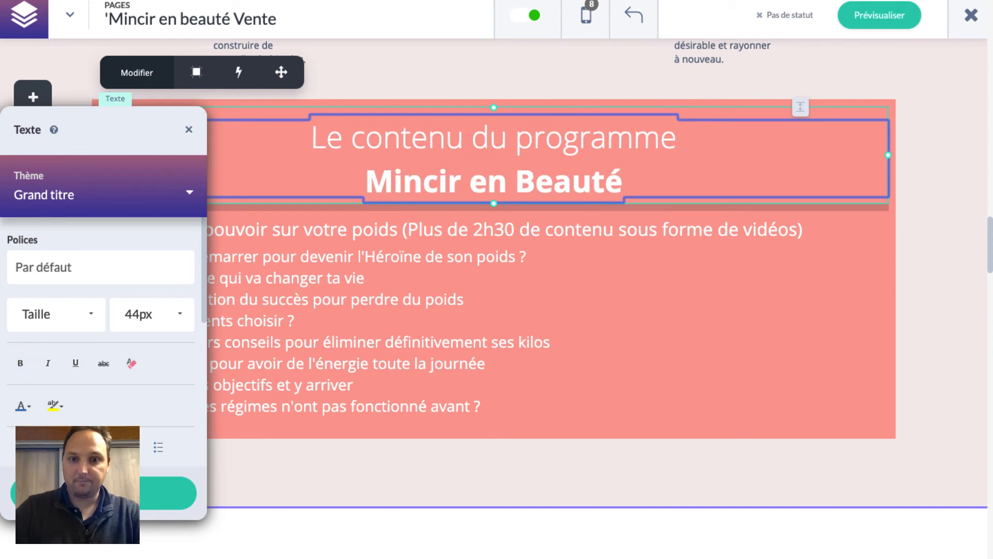
Move the bold Mincir en Beauté line above Le contenu du programme, remove the extra blank line and validate the heading.
{"action": "double_click", "coordinate": [408, 186]}
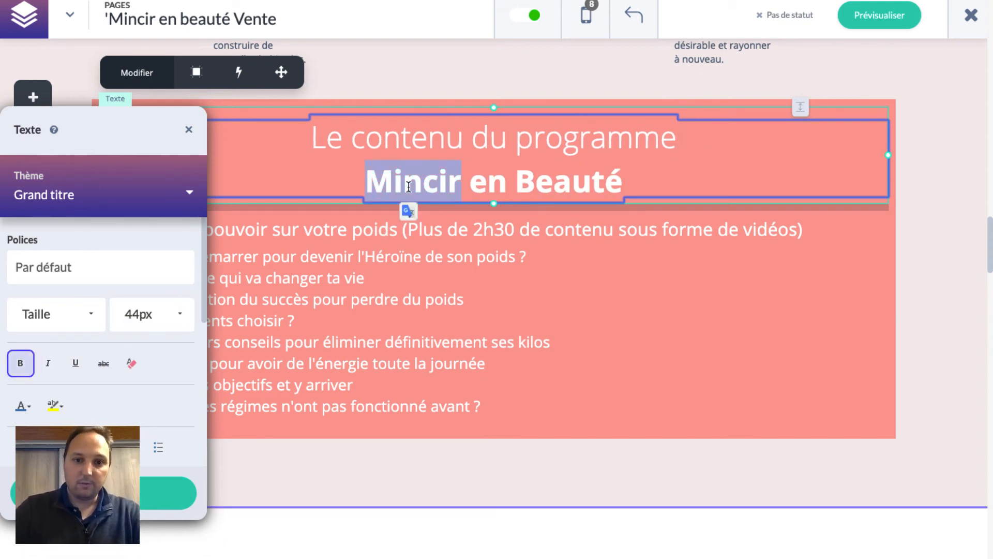
{"action": "key", "text": "BackSpace"}
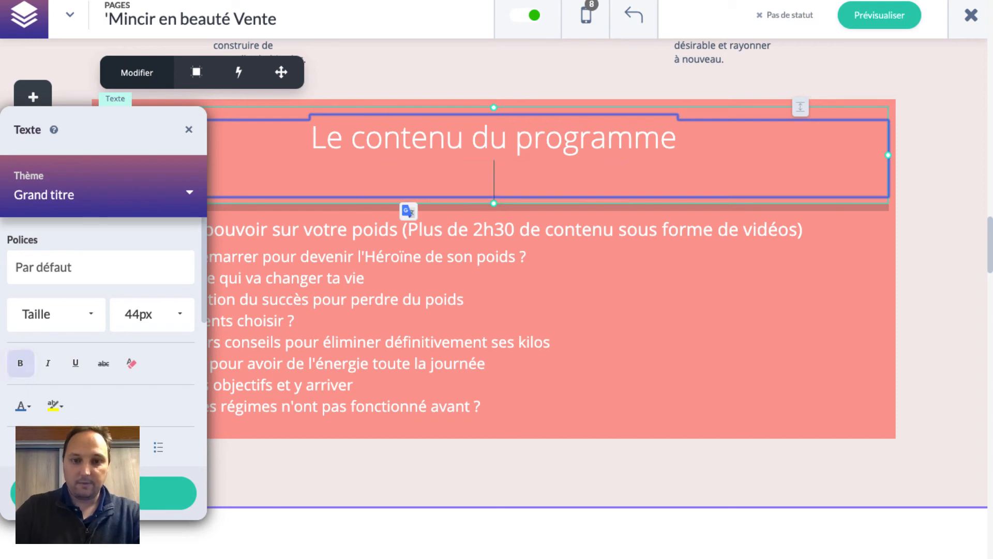
{"action": "key", "text": "BackSpace"}
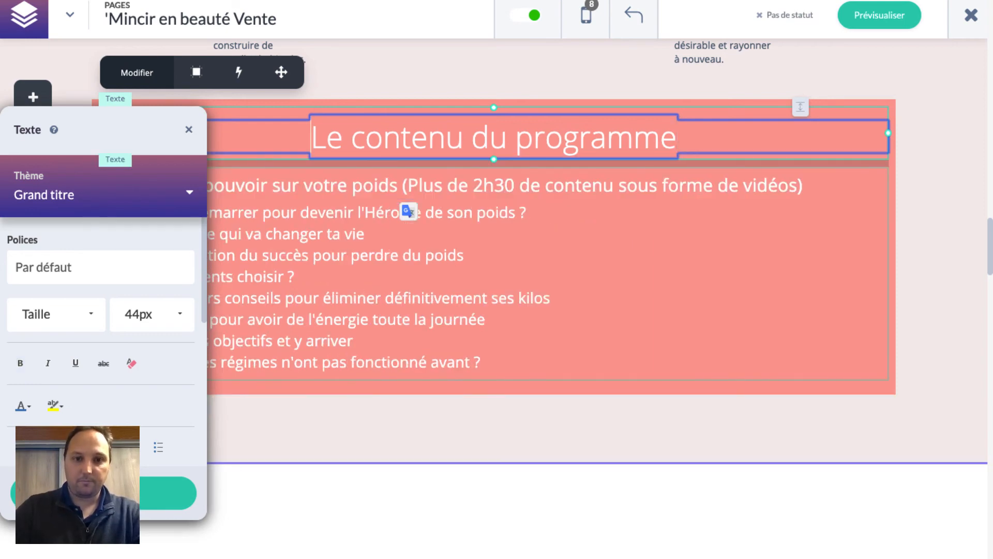
{"action": "key", "text": "ctrl+v"}
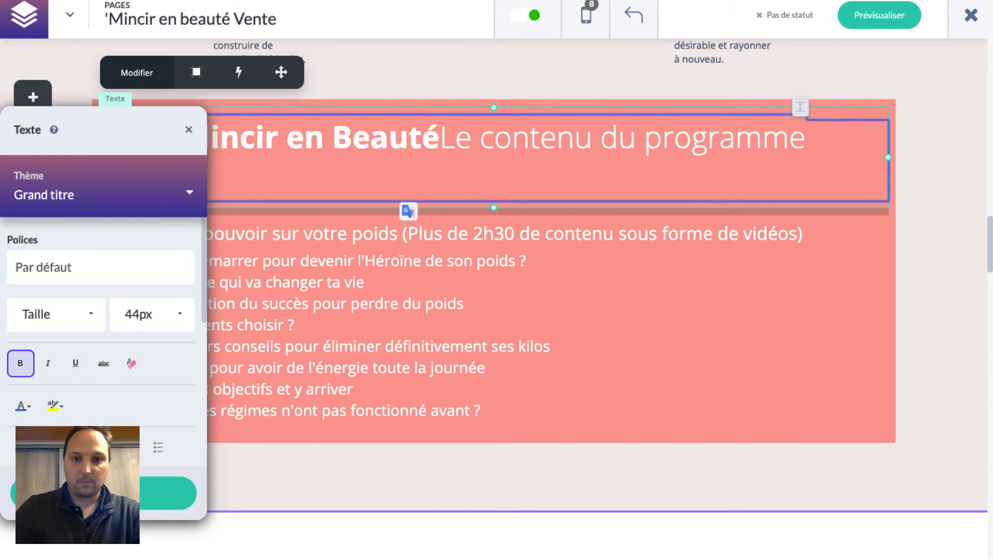
{"action": "key", "text": "Return"}
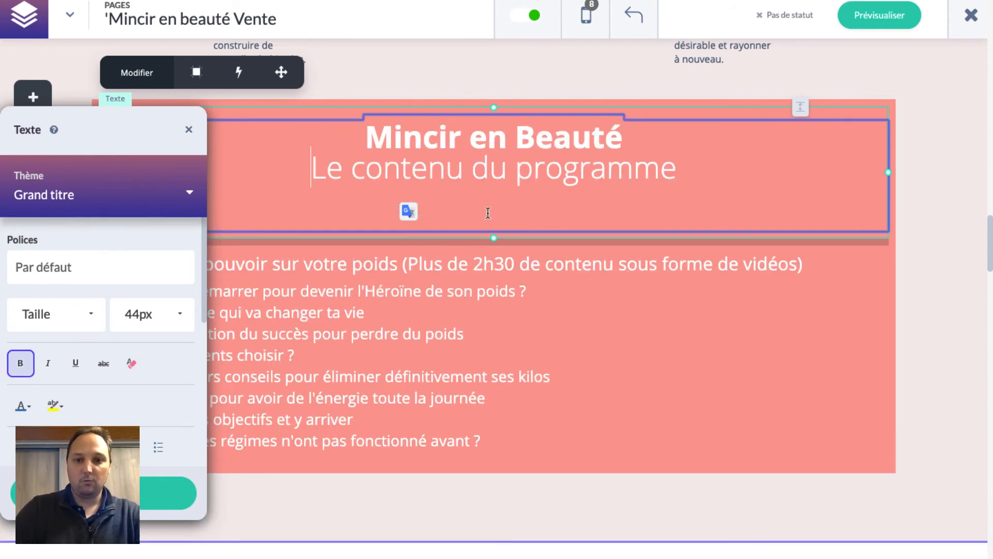
{"action": "key", "text": "BackSpace"}
{"action": "left_click", "coordinate": [124, 492]}
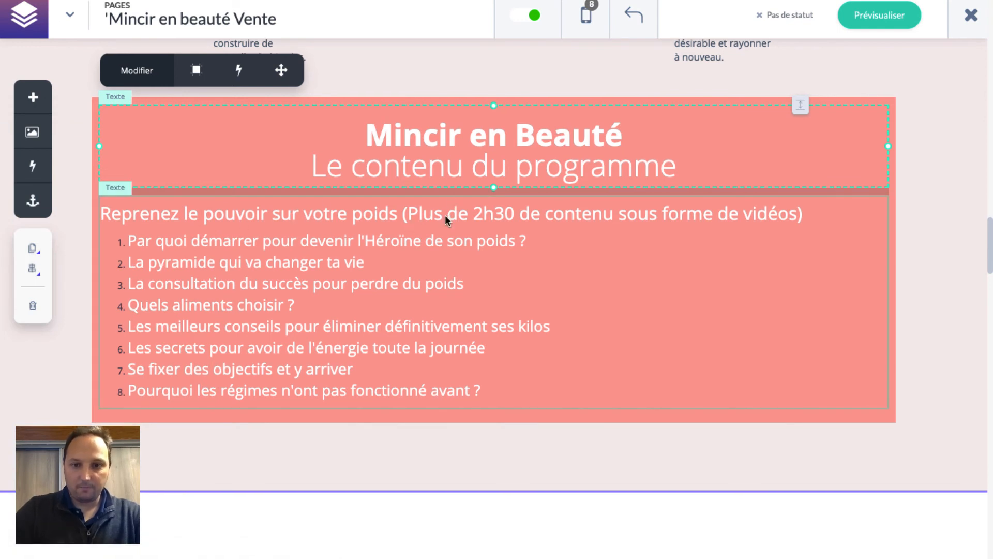
Copy (Plus de 2h30 de contenu sous forme de vidéos) and replace it with a colon after Reprenez le pouvoir sur votre poids.
{"action": "double_click", "coordinate": [404, 213]}
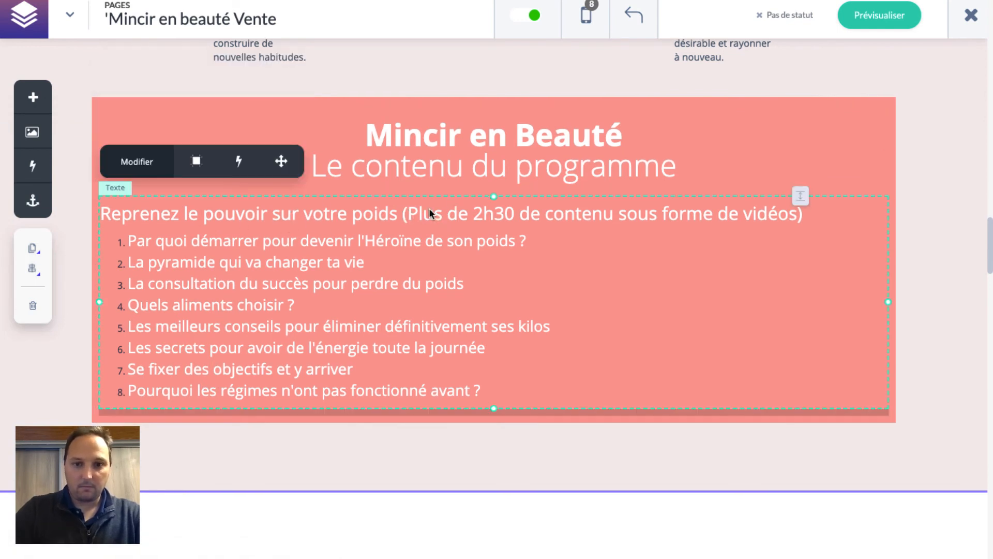
{"action": "left_click_drag", "start_coordinate": [403, 215], "coordinate": [706, 226]}
{"action": "key", "text": "ctrl+c"}
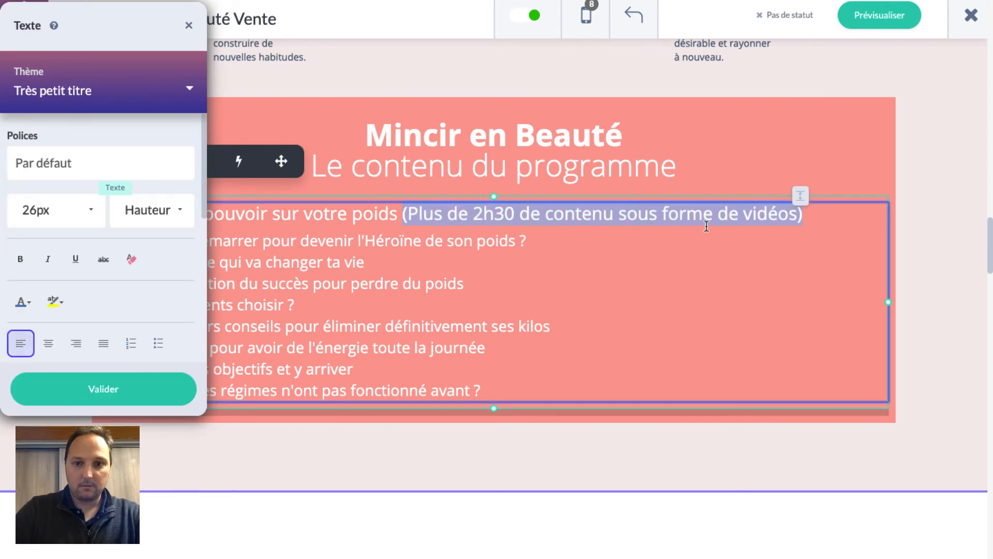
{"action": "mouse_move", "coordinate": [795, 231]}
{"action": "left_mouse_down"}
{"action": "mouse_move", "coordinate": [805, 217]}
{"action": "mouse_move", "coordinate": [796, 216]}
{"action": "left_mouse_up"}
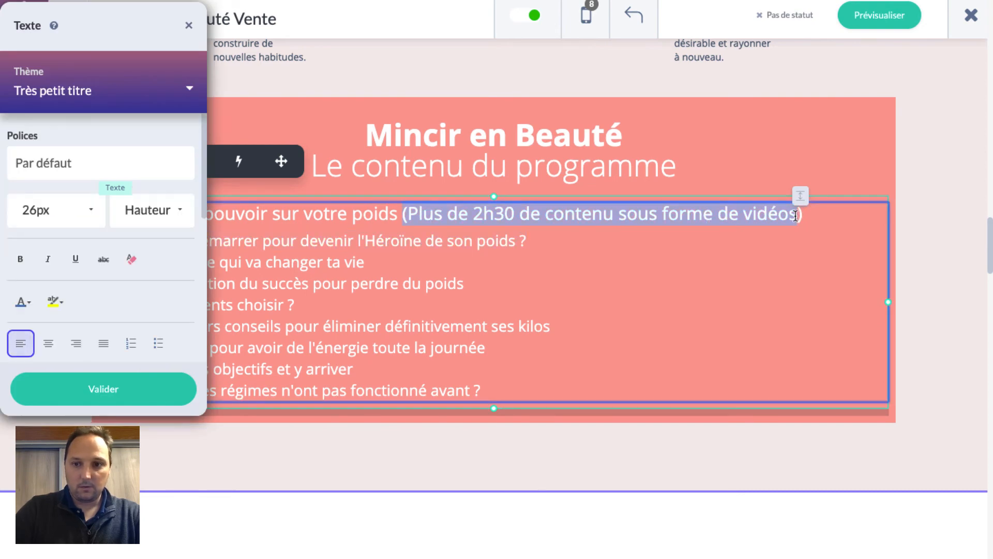
{"action": "key", "text": "BackSpace"}
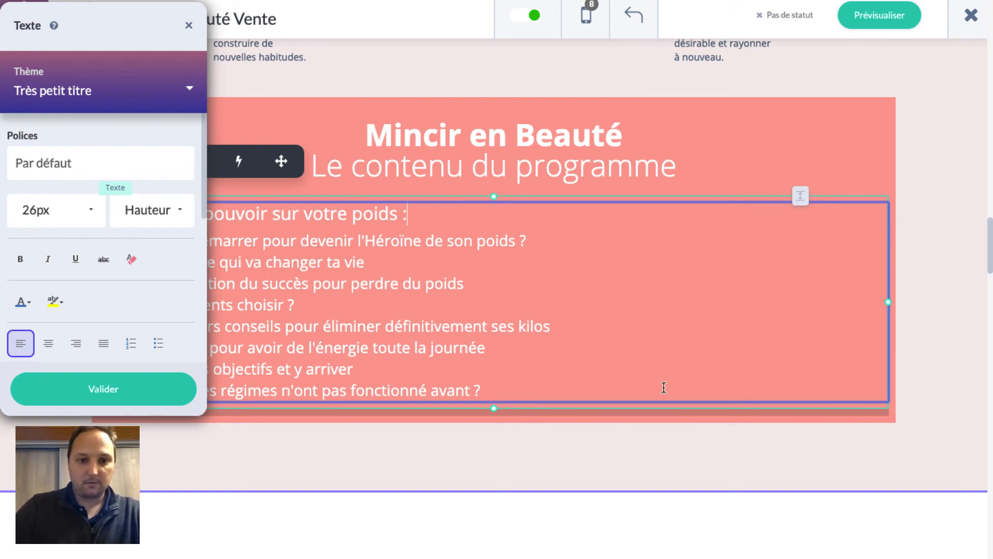
Paste the copied 2h30 video content mention as a separate unnumbered line below the eight-item programme list.
{"action": "left_click", "coordinate": [530, 388]}
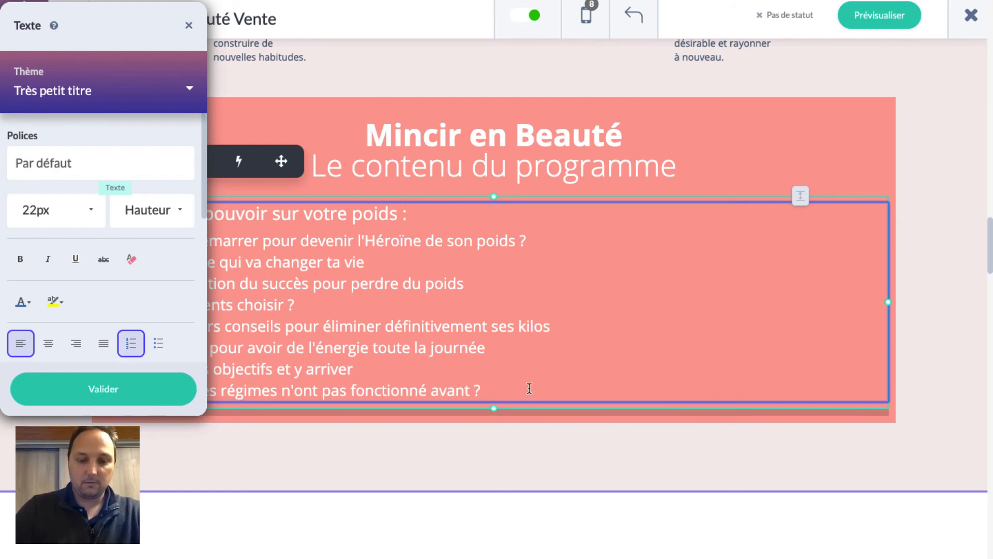
{"action": "key", "text": "Return"}
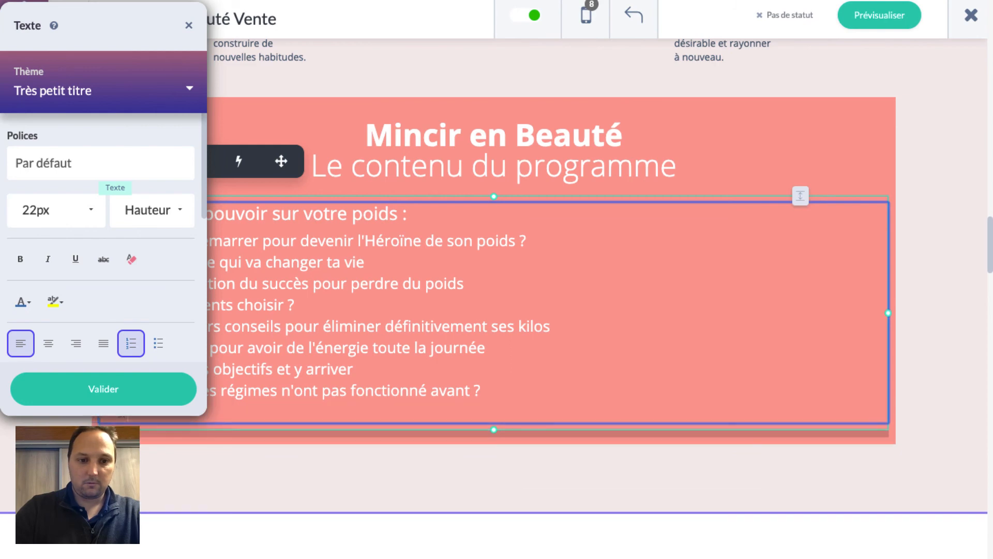
{"action": "key", "text": "BackSpace"}
{"action": "key", "text": "ctrl+v"}
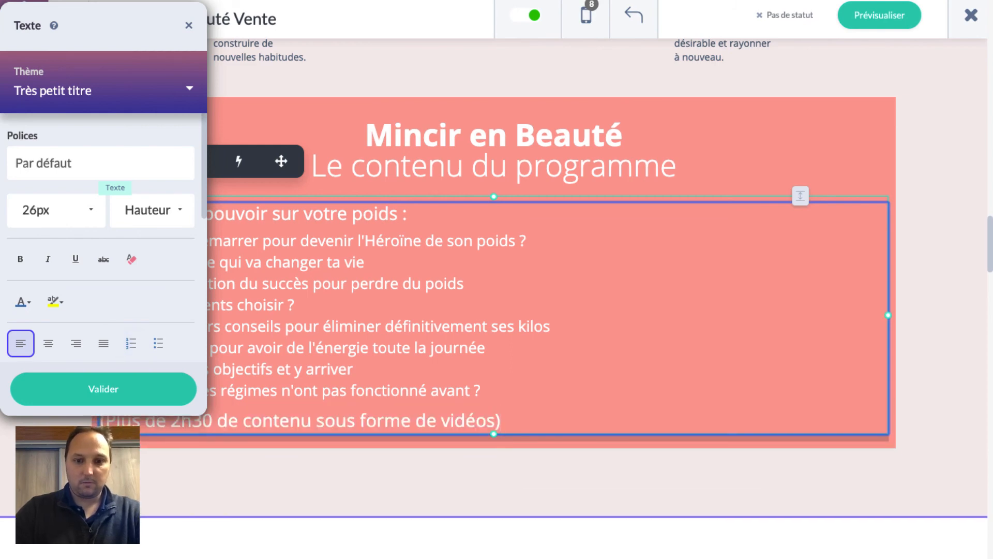
Remove the parentheses around Plus de 2h30 de contenu sous forme de vidéos and validate the text edit.
{"action": "key", "text": "Up"}
{"action": "key", "text": "Right"}
{"action": "key", "text": "Right"}
{"action": "key", "text": "BackSpace"}
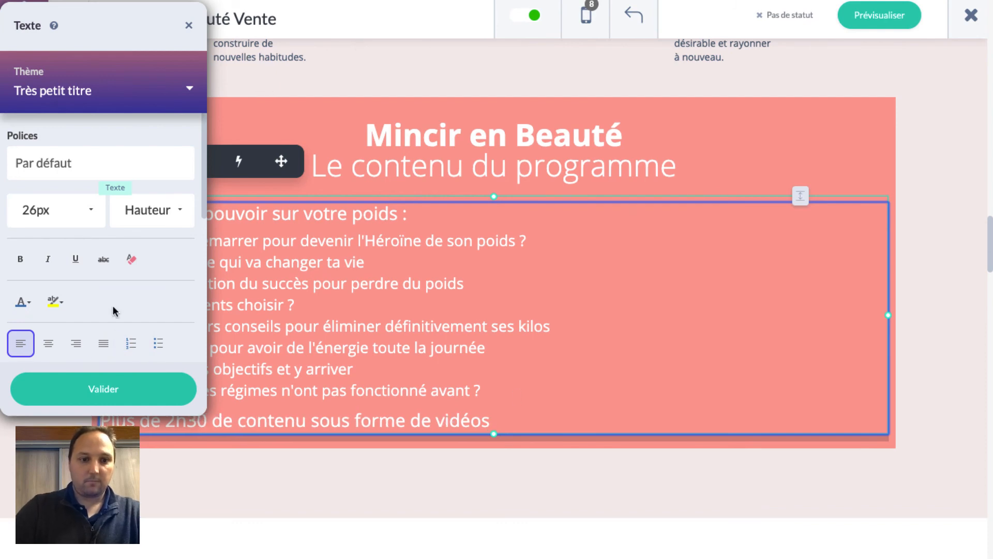
{"action": "left_click_drag", "start_coordinate": [127, 21], "coordinate": [821, 61]}
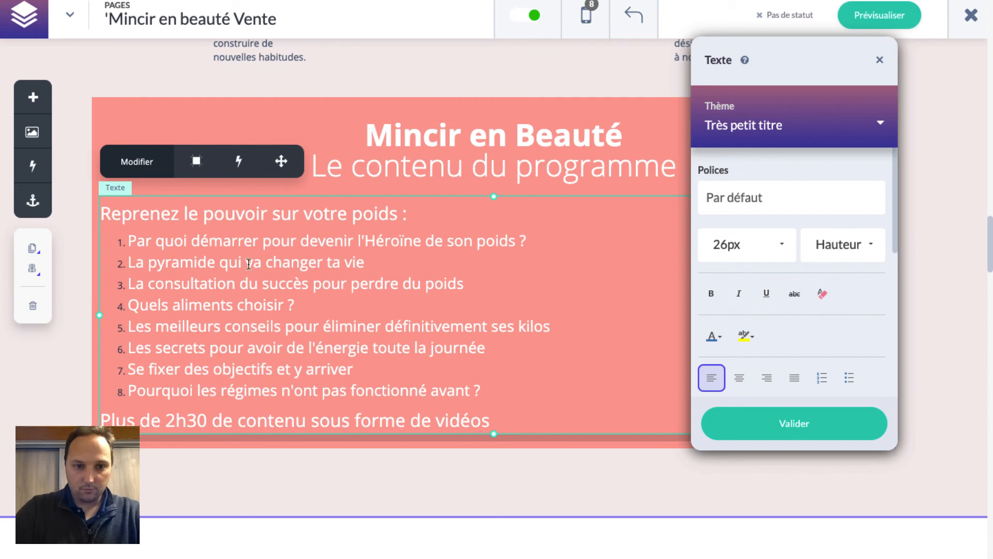
{"action": "left_click", "coordinate": [805, 433]}
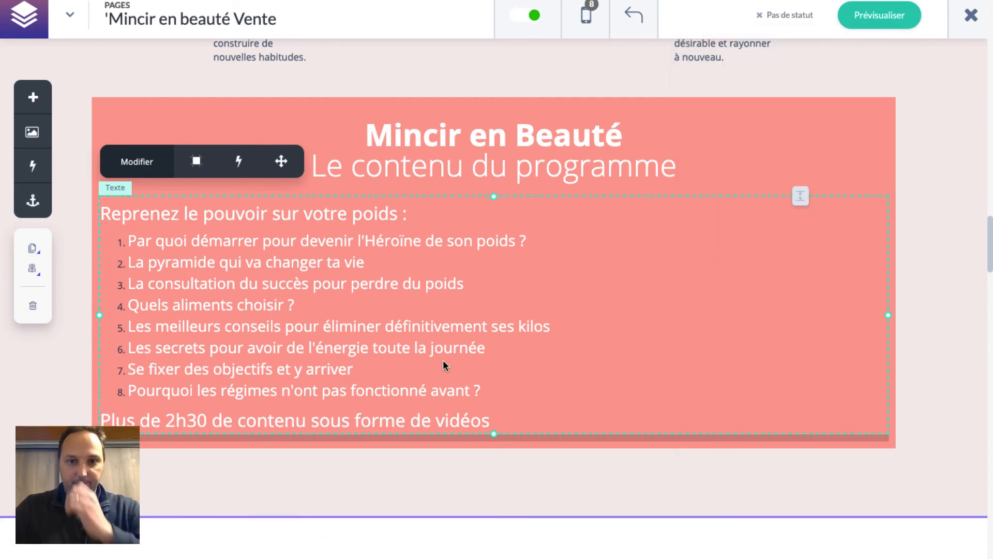
Review the rest of the sales page, including the Paiement sécurisé block, the testimonials and the Choisis ta formule préférée pricing columns.
{"action": "scroll", "coordinate": [443, 361], "scroll_direction": "down", "scroll_amount": 15}
{"action": "scroll", "coordinate": [444, 363], "scroll_direction": "down", "scroll_amount": 20}
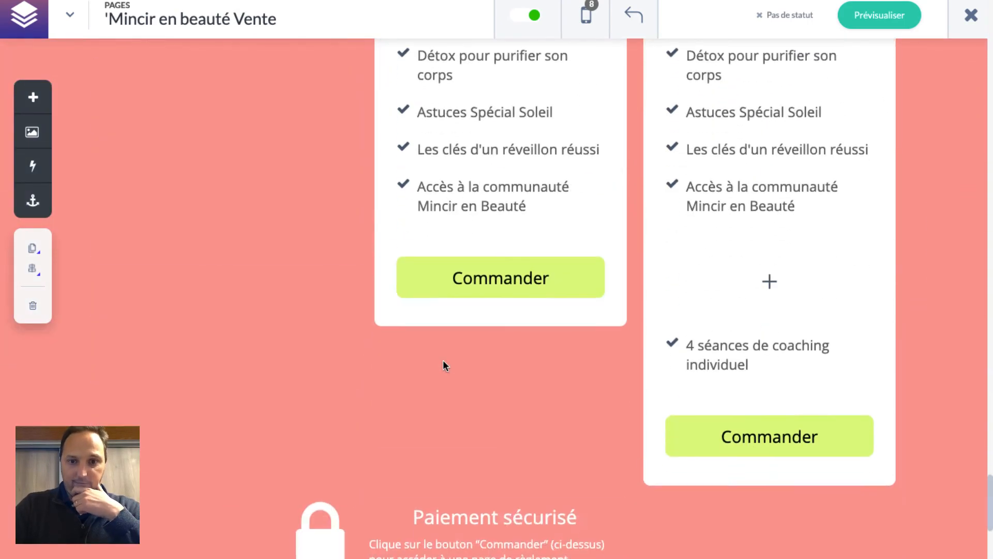
{"action": "scroll", "coordinate": [443, 363], "scroll_direction": "down", "scroll_amount": 3}
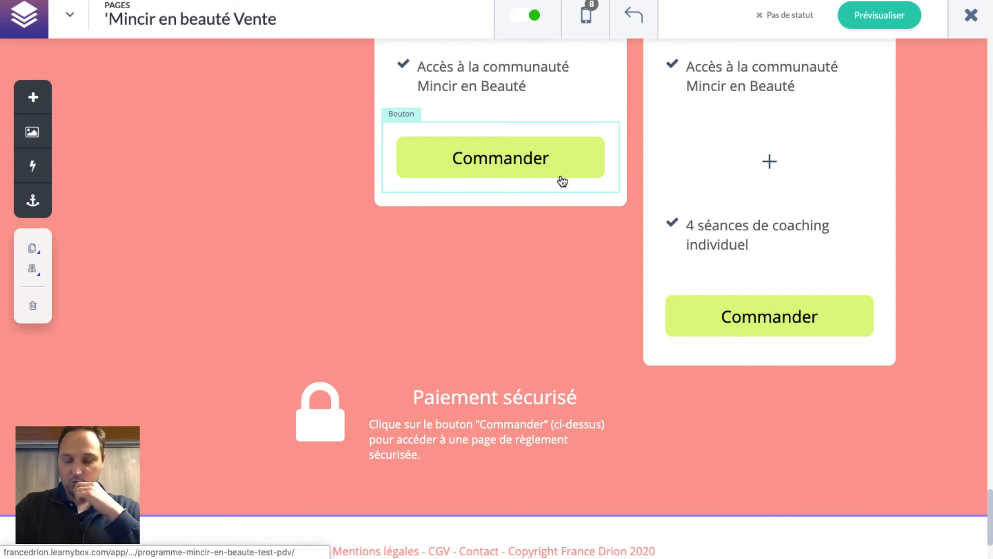
{"action": "left_click", "coordinate": [467, 431]}
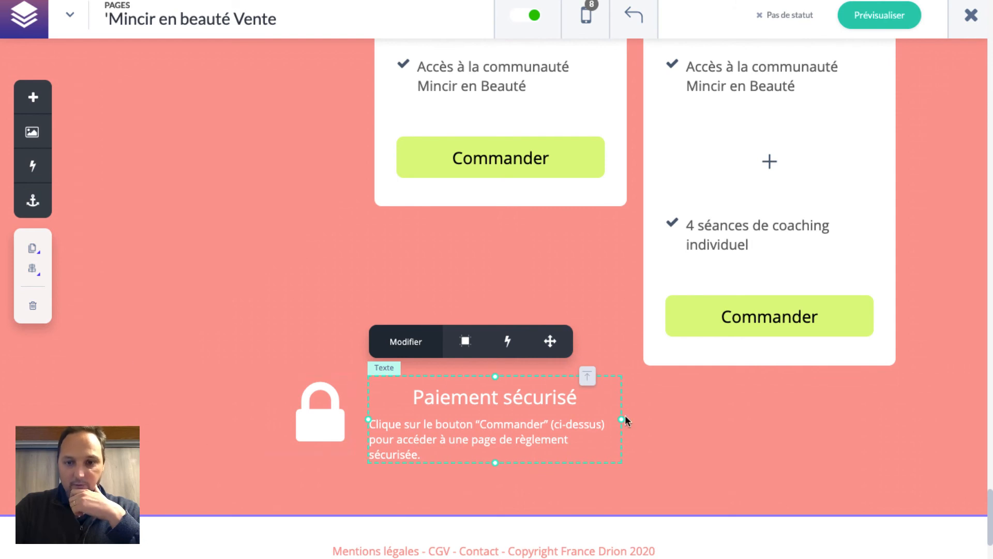
{"action": "left_click", "coordinate": [781, 440]}
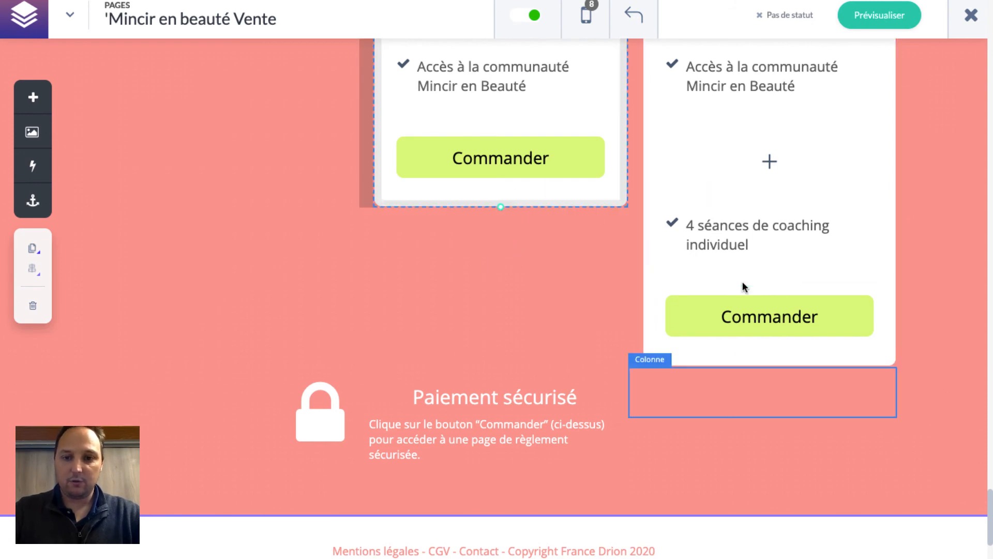
{"action": "scroll", "coordinate": [472, 362], "scroll_direction": "down", "scroll_amount": 3}
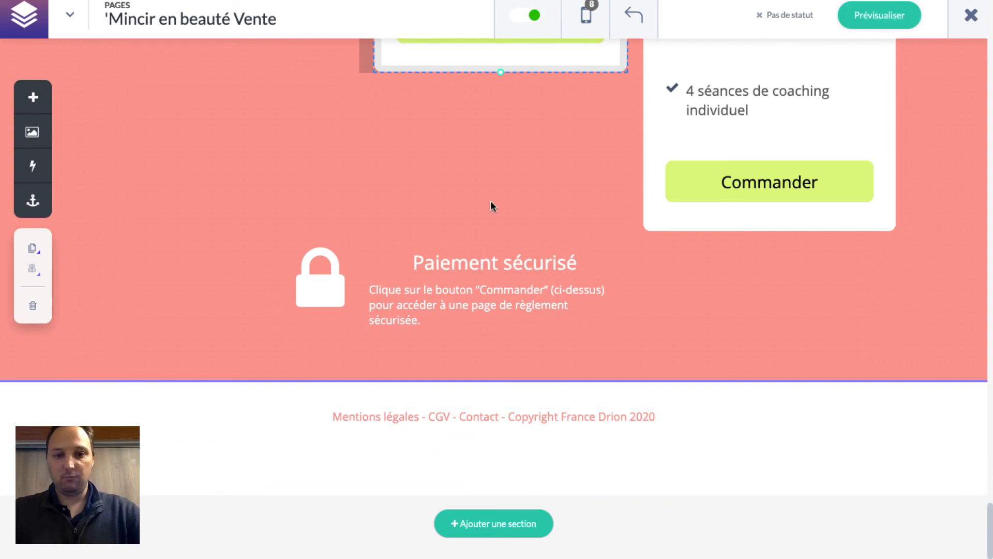
{"action": "scroll", "coordinate": [490, 201], "scroll_direction": "up", "scroll_amount": 1}
{"action": "scroll", "coordinate": [490, 206], "scroll_direction": "up", "scroll_amount": 20}
{"action": "scroll", "coordinate": [491, 206], "scroll_direction": "down", "scroll_amount": 10}
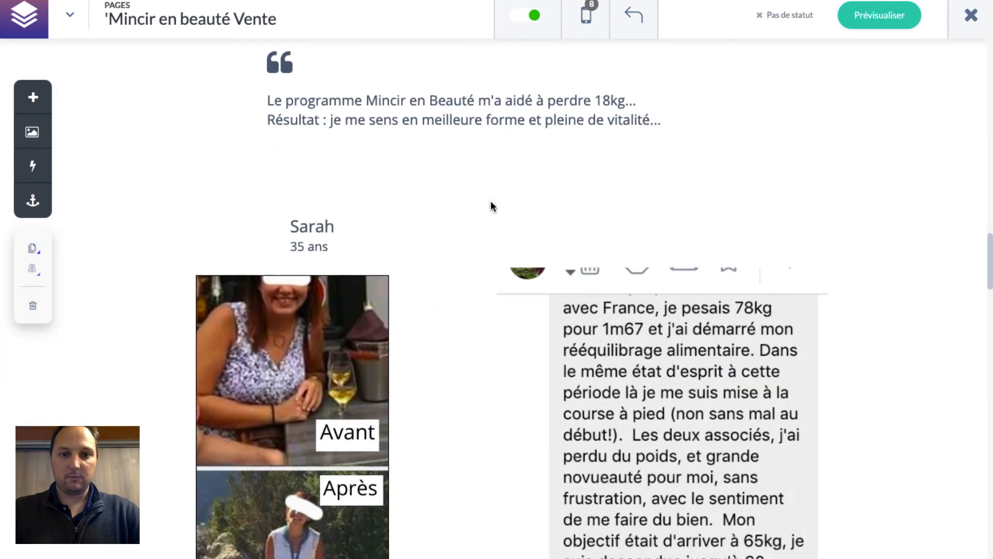
{"action": "scroll", "coordinate": [491, 206], "scroll_direction": "down", "scroll_amount": 5}
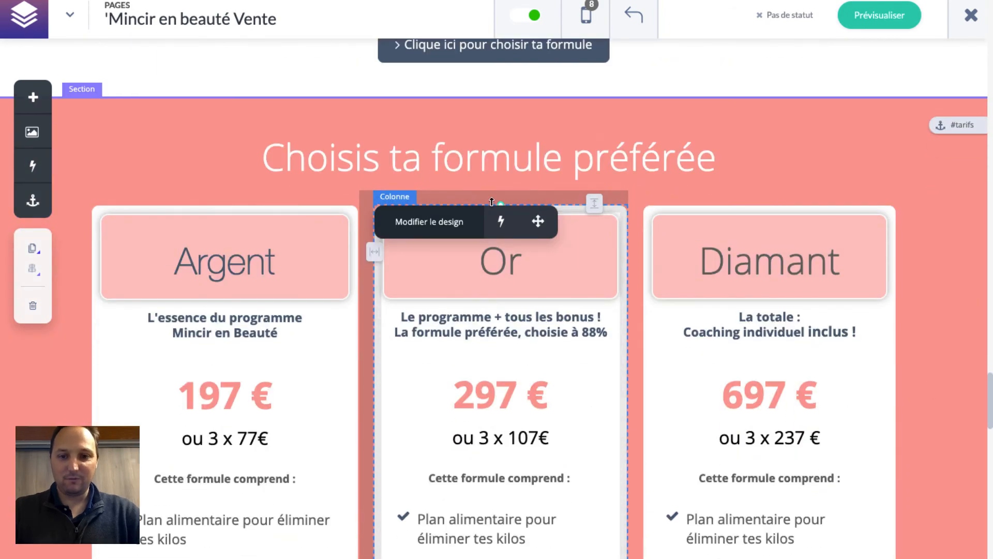
{"action": "scroll", "coordinate": [445, 105], "scroll_direction": "up", "scroll_amount": 1}
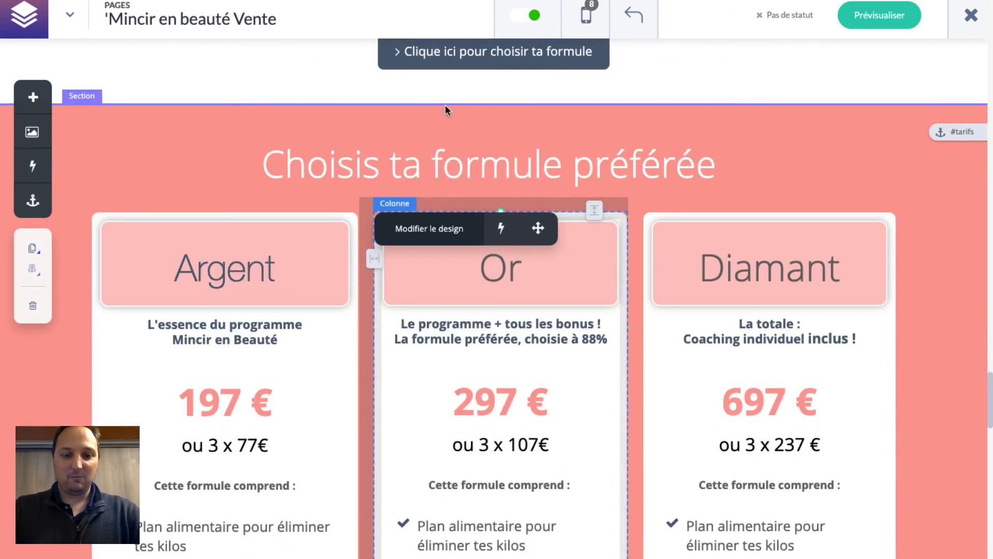
Switch to Chrome to view the Mincir en Beauté page with the presentation video.
{"action": "key", "text": "super+Tab"}
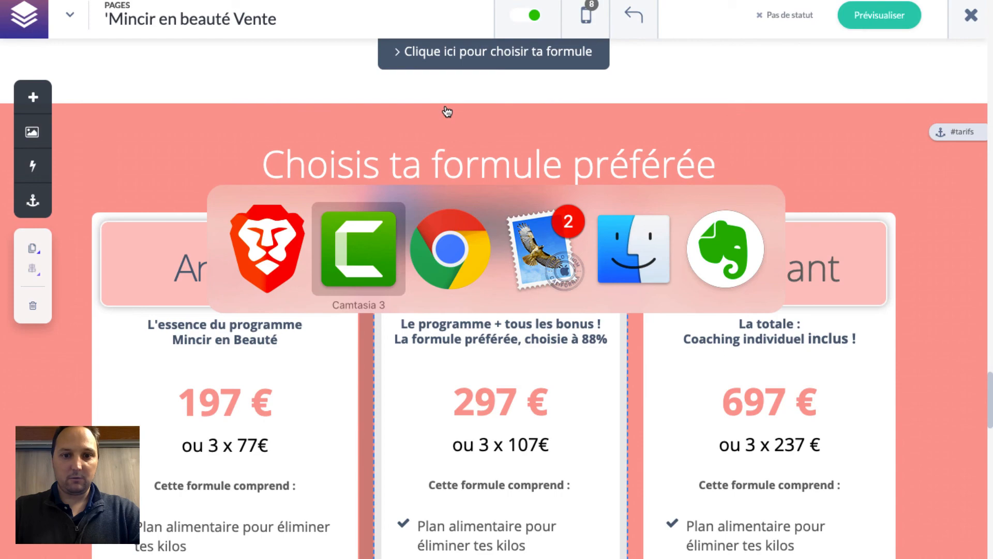
{"action": "key", "text": "super+Tab"}
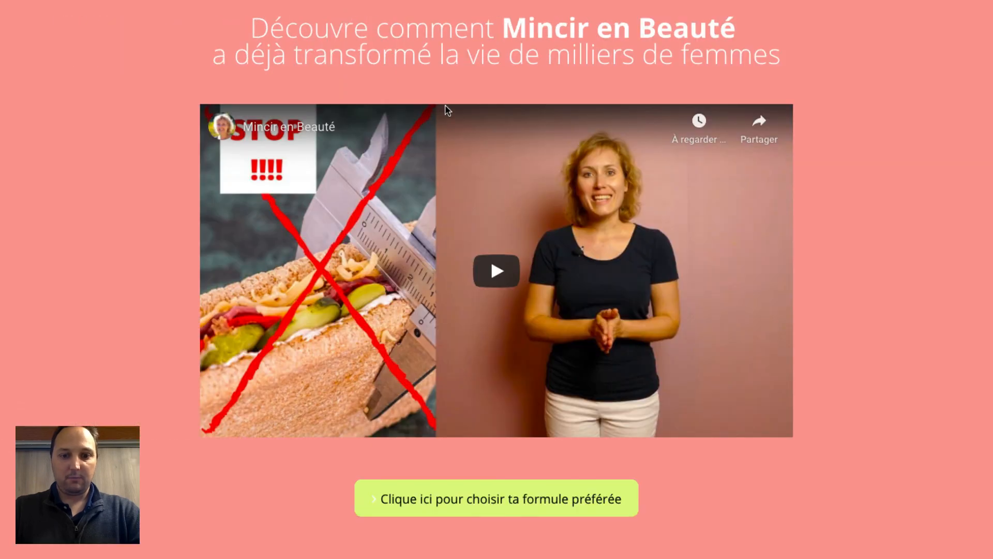